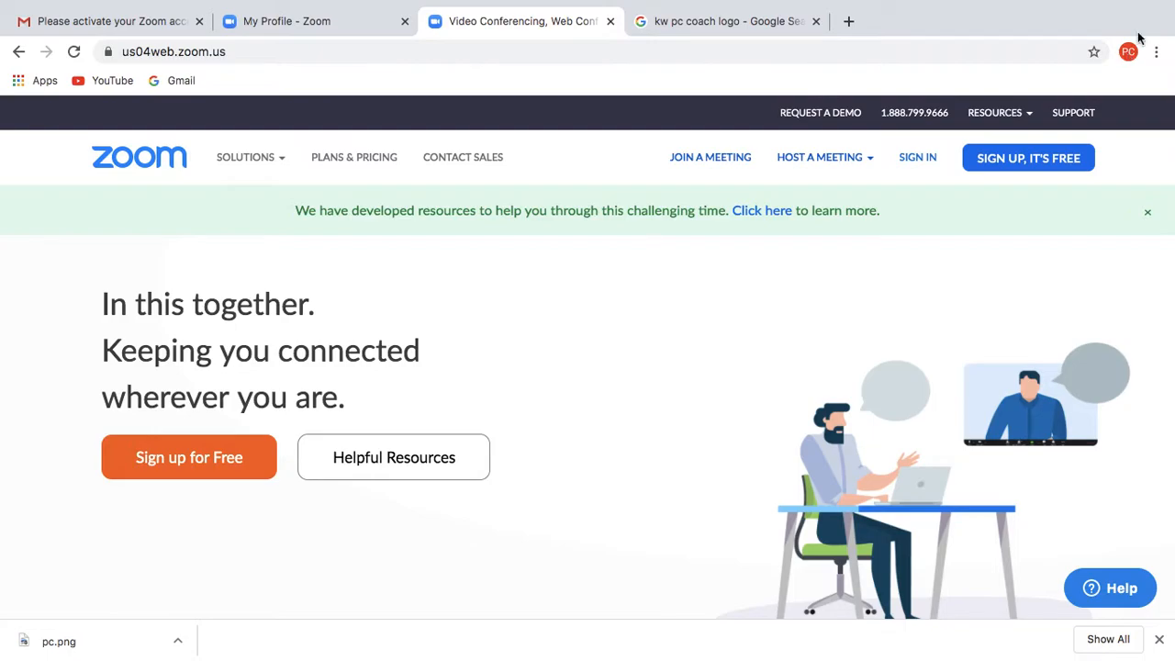
- Sign in to the Zoom web portal with the saved e-mail suggestion and dismiss Chrome's save-password prompt
{"action": "left_click", "coordinate": [919, 158]}
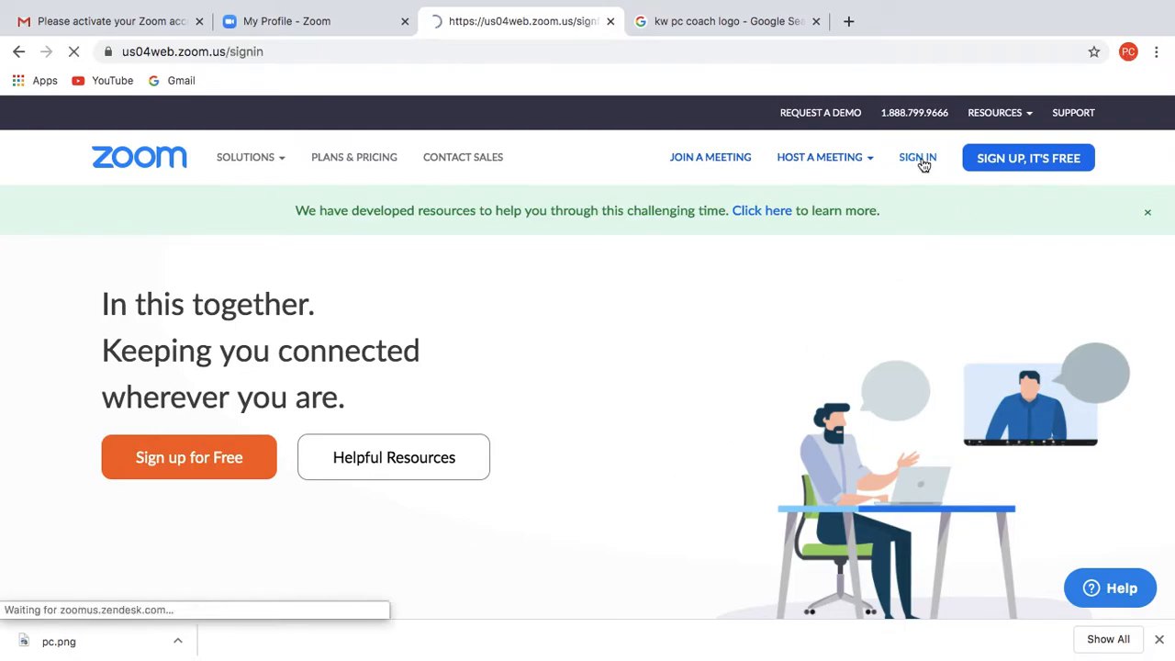
{"action": "left_click", "coordinate": [507, 444]}
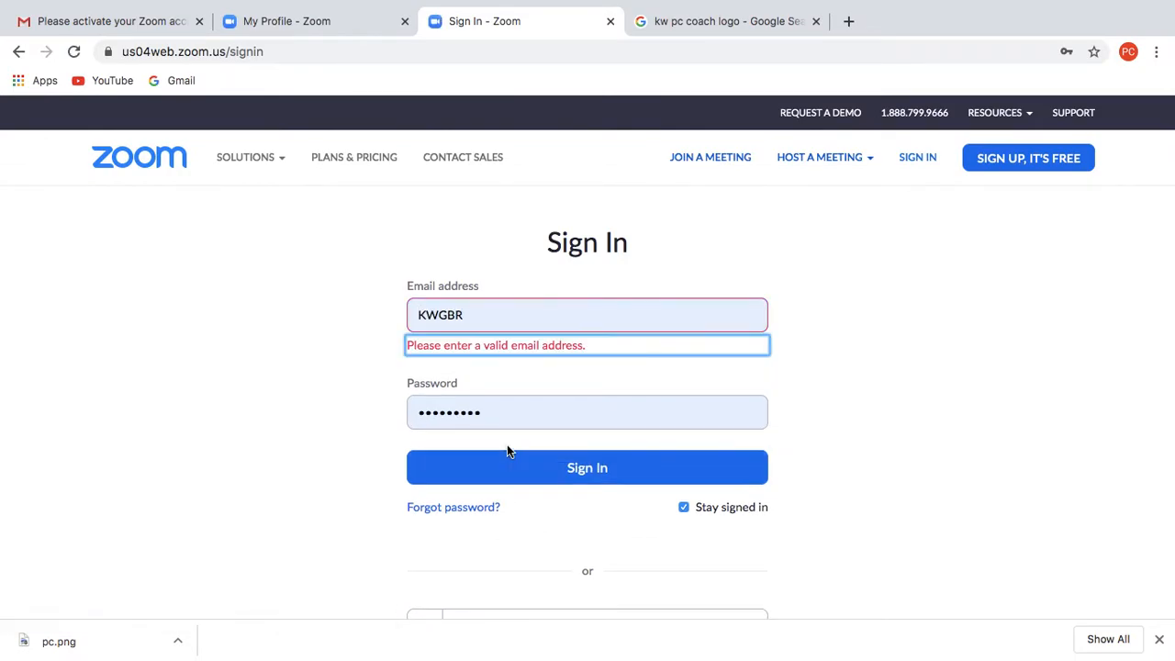
{"action": "left_click", "coordinate": [505, 317]}
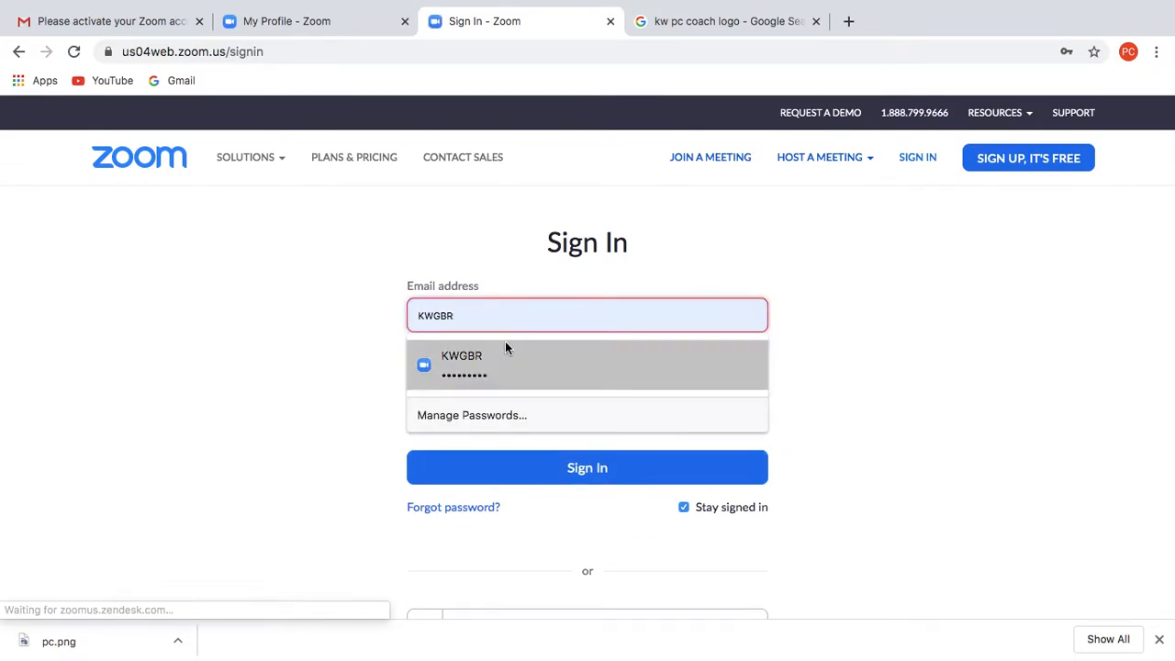
{"action": "key", "text": "BackSpace"}
{"action": "key", "text": "BackSpace"}
{"action": "key", "text": "BackSpace"}
{"action": "key", "text": "BackSpace"}
{"action": "key", "text": "BackSpace"}
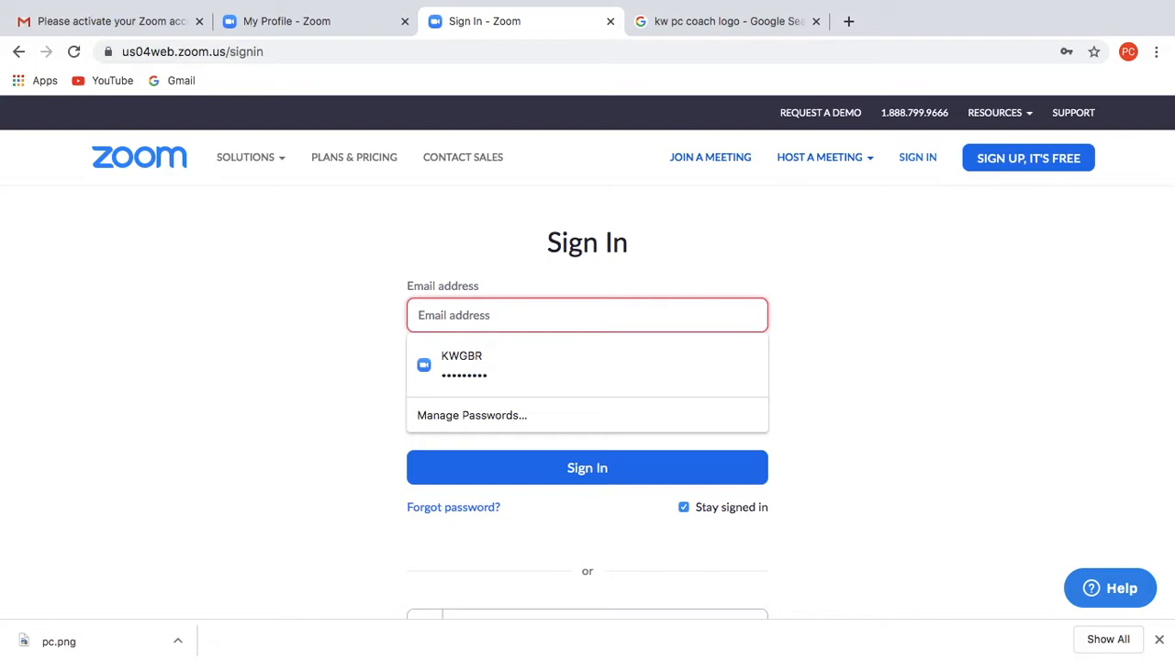
{"action": "type", "text": "pc"}
{"action": "left_click", "coordinate": [510, 351]}
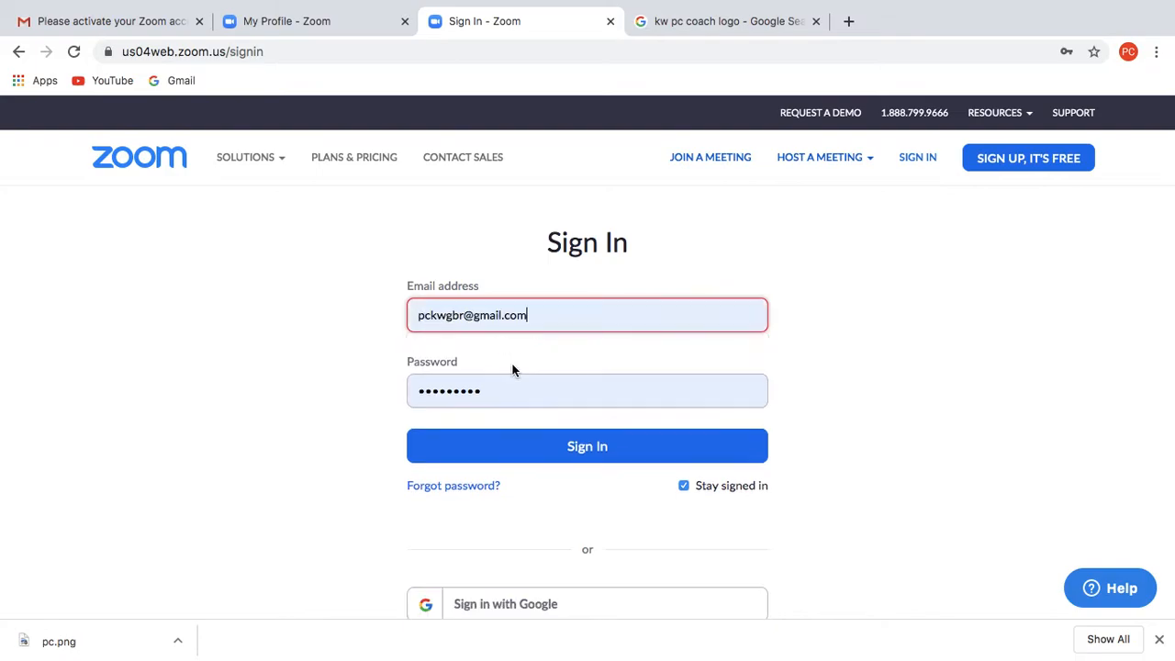
{"action": "left_click", "coordinate": [519, 449]}
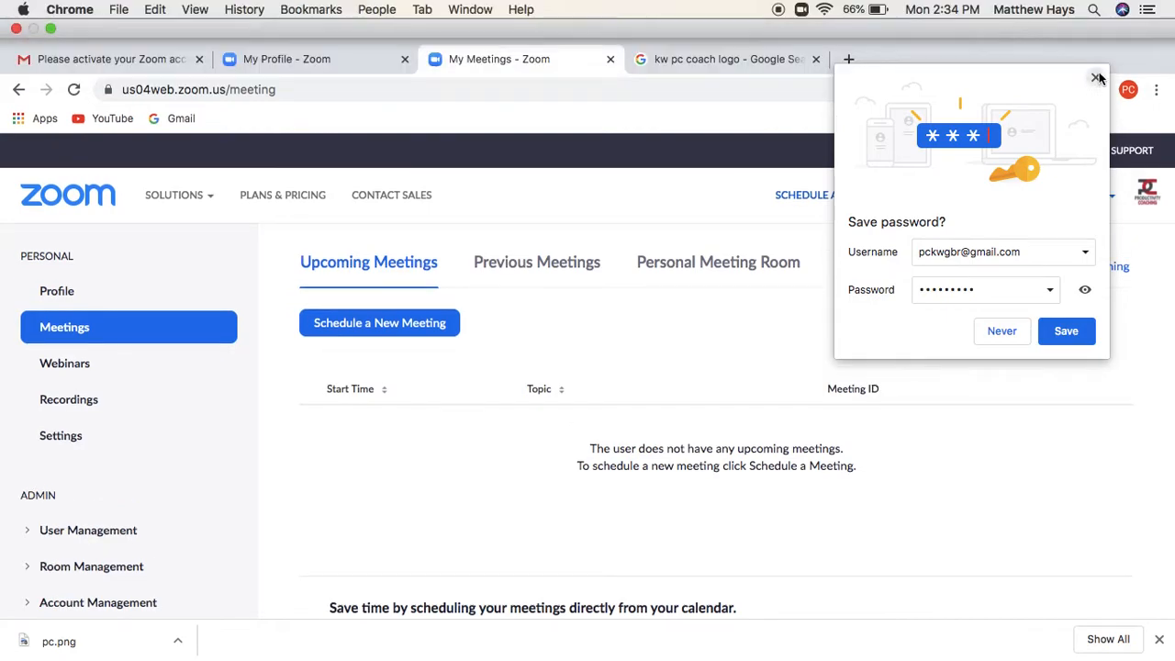
{"action": "left_click", "coordinate": [1096, 76]}
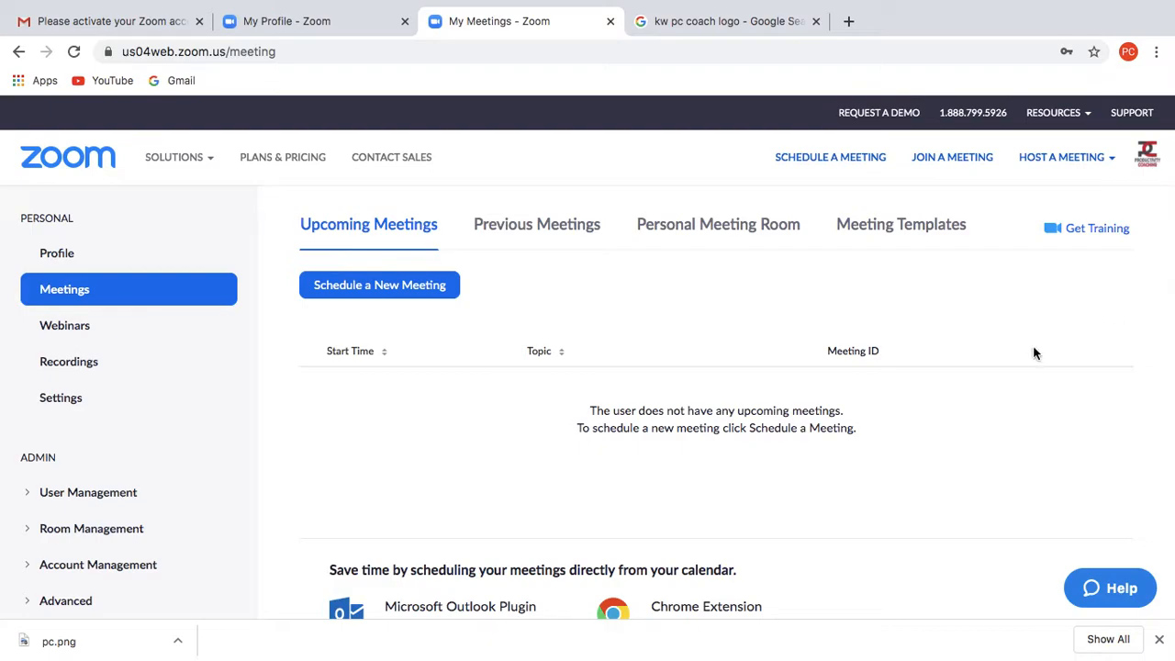
- Start a new meeting and change its topic to My Meeting 2020
{"action": "left_click", "coordinate": [426, 296]}
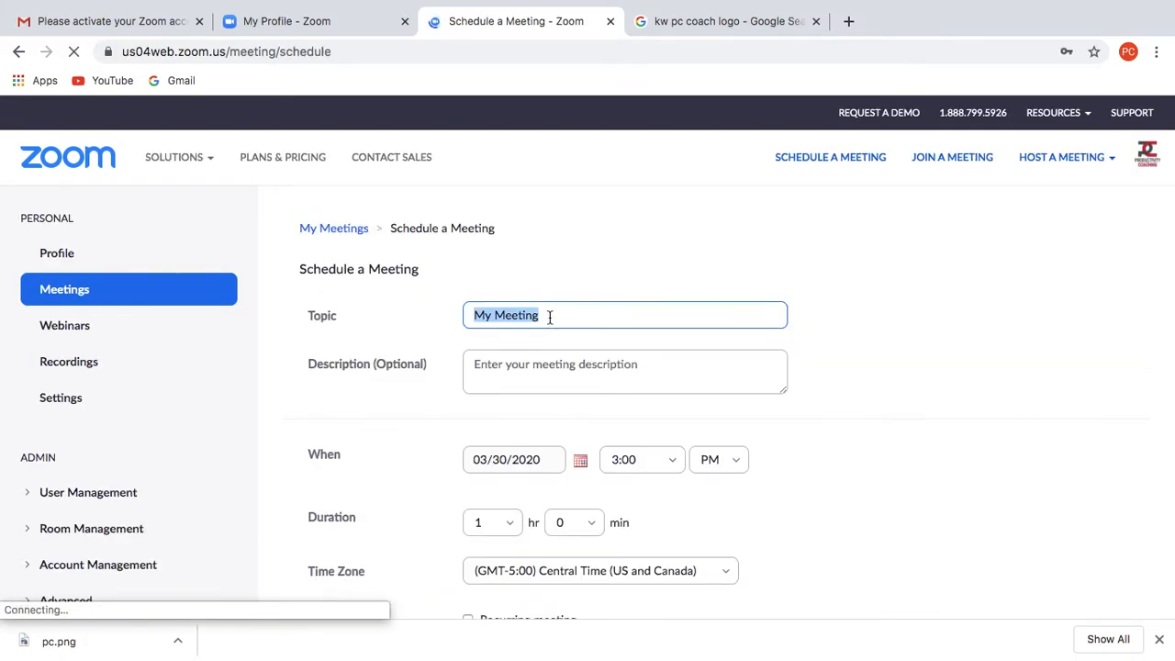
{"action": "left_click", "coordinate": [549, 316]}
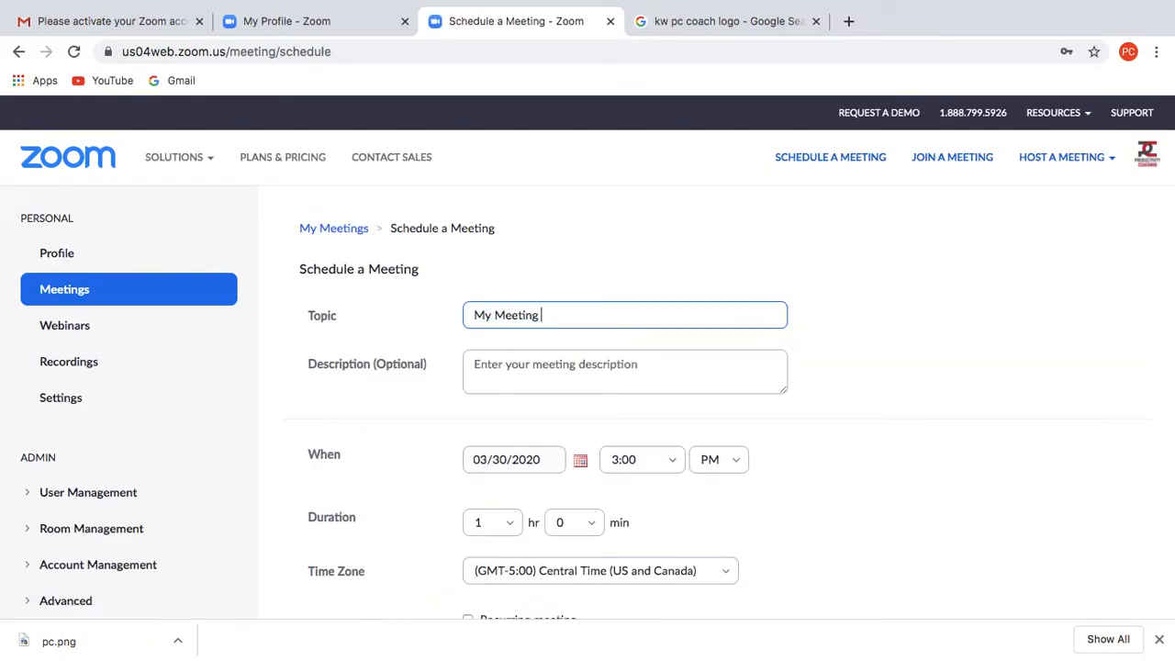
{"action": "type", "text": "1"}
{"action": "key", "text": "BackSpace"}
{"action": "type", "text": "2020"}
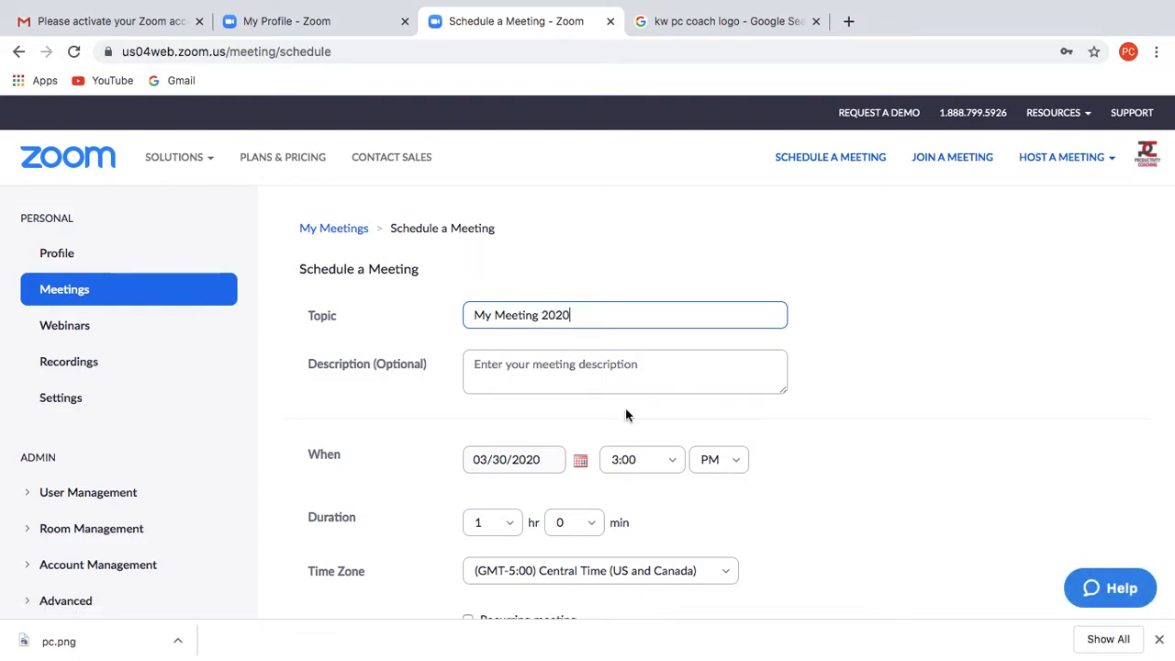
- Scroll through the Schedule a Meeting form to review its password and video options
{"action": "scroll", "coordinate": [626, 415], "scroll_direction": "down", "scroll_amount": 2}
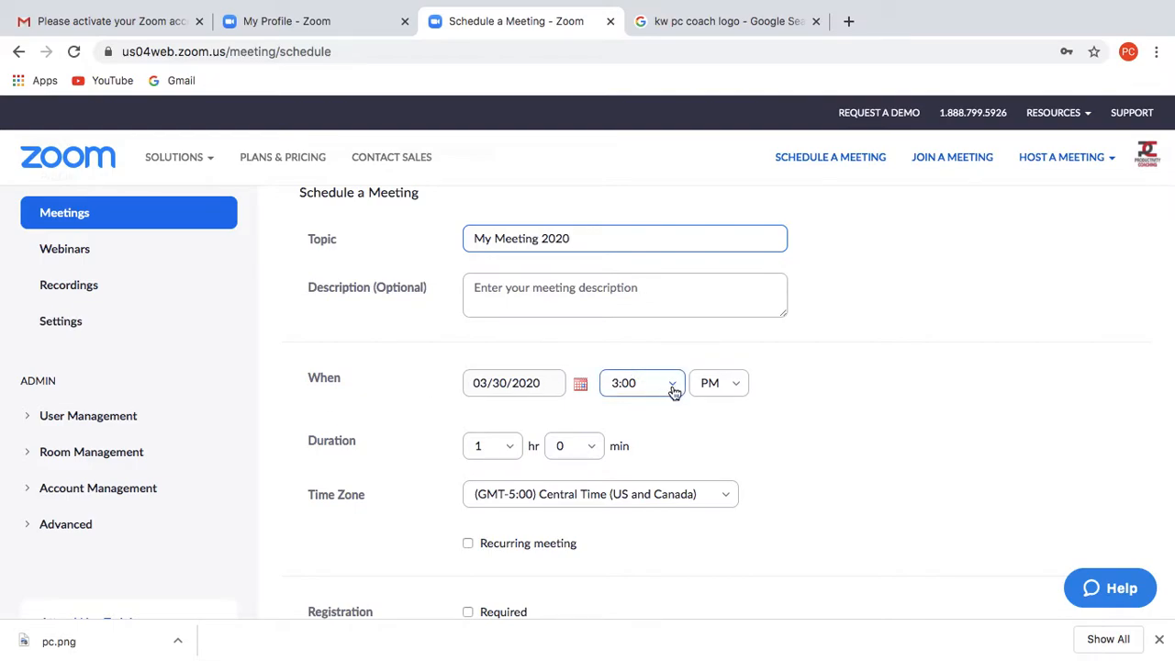
{"action": "scroll", "coordinate": [690, 422], "scroll_direction": "down", "scroll_amount": 1}
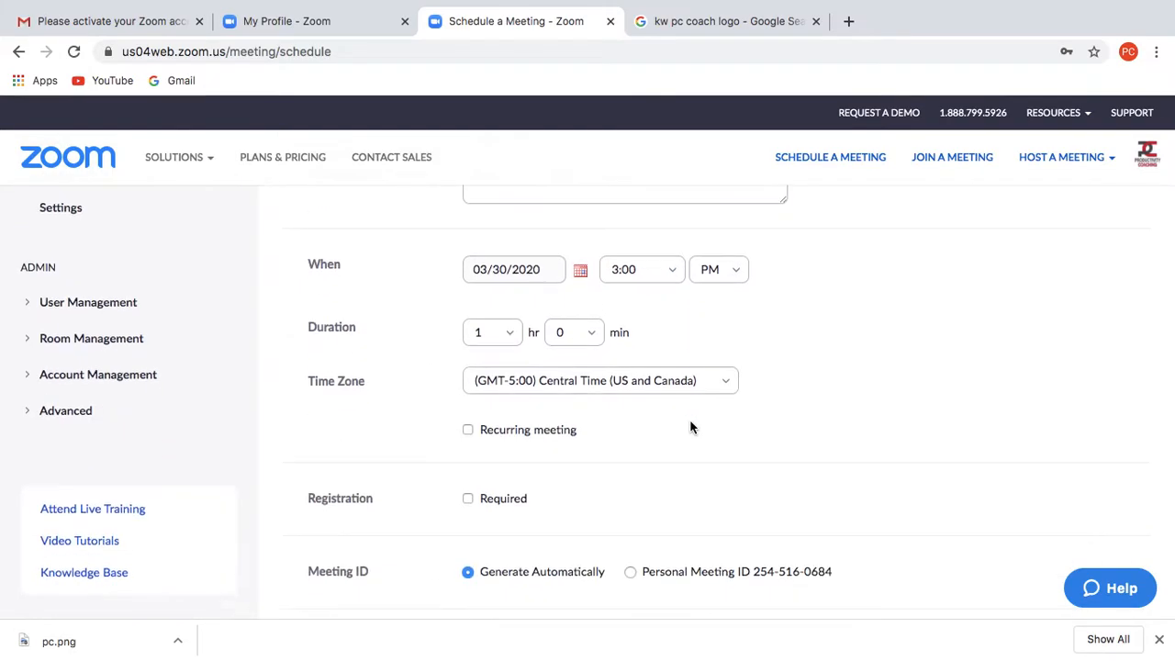
{"action": "scroll", "coordinate": [595, 426], "scroll_direction": "down", "scroll_amount": 1}
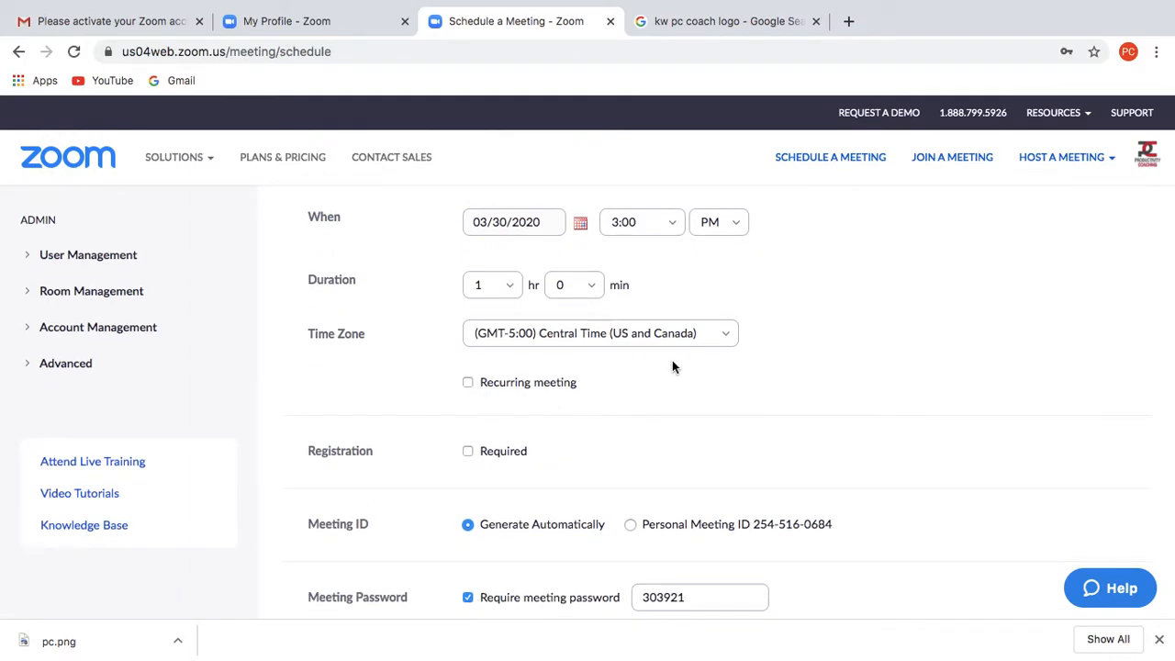
{"action": "left_click", "coordinate": [730, 223]}
{"action": "scroll", "coordinate": [775, 348], "scroll_direction": "down", "scroll_amount": 2}
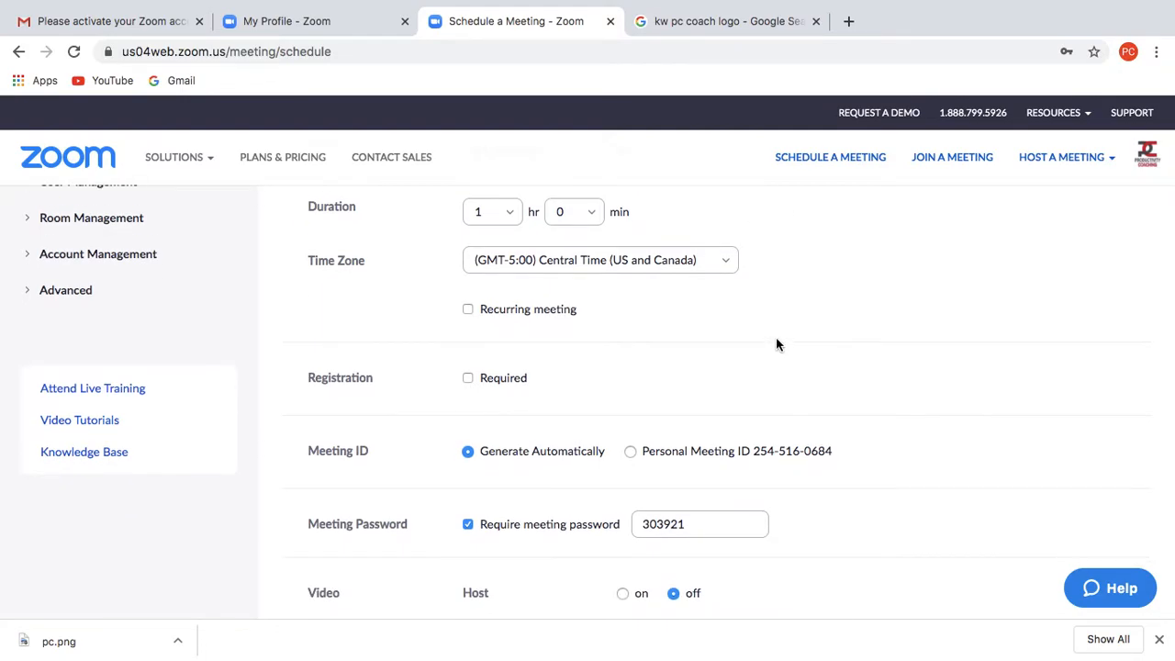
{"action": "scroll", "coordinate": [581, 385], "scroll_direction": "down", "scroll_amount": 1}
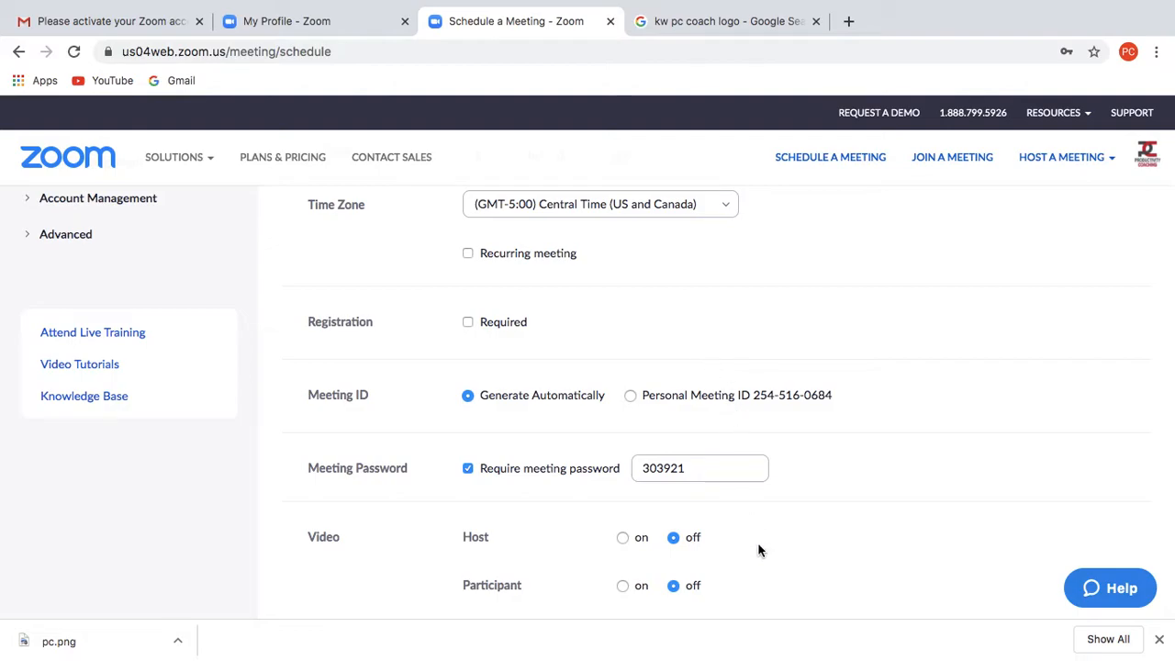
- Turn video on for both the host and participants
{"action": "scroll", "coordinate": [758, 550], "scroll_direction": "down", "scroll_amount": 3}
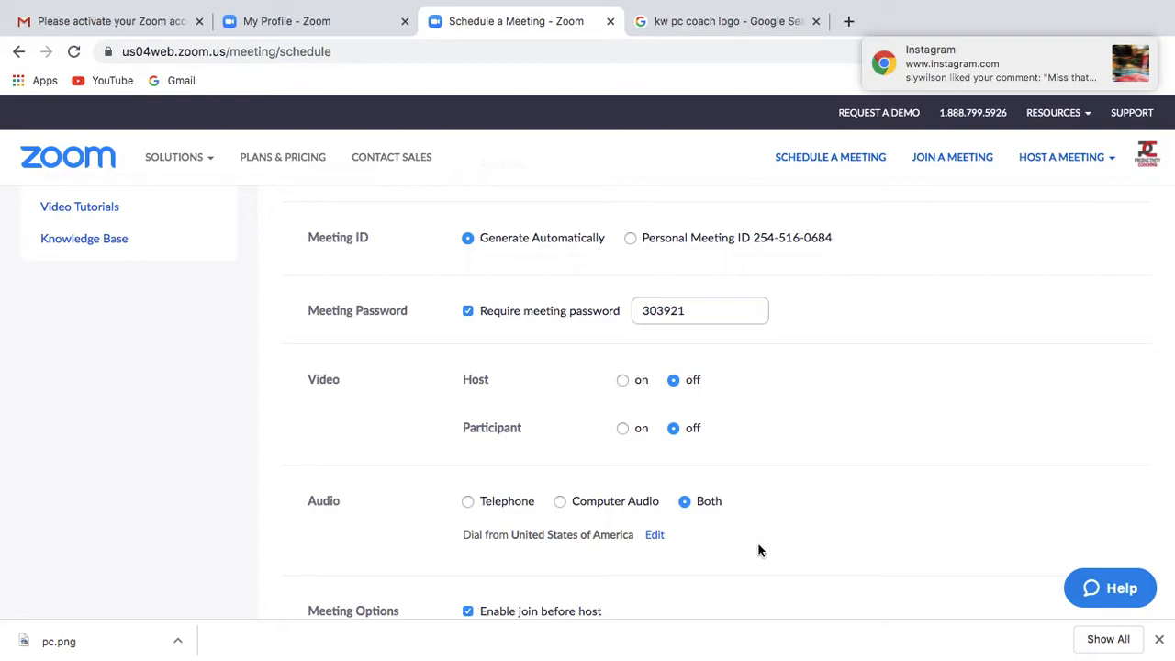
{"action": "scroll", "coordinate": [758, 549], "scroll_direction": "down", "scroll_amount": 1}
{"action": "left_click", "coordinate": [624, 352]}
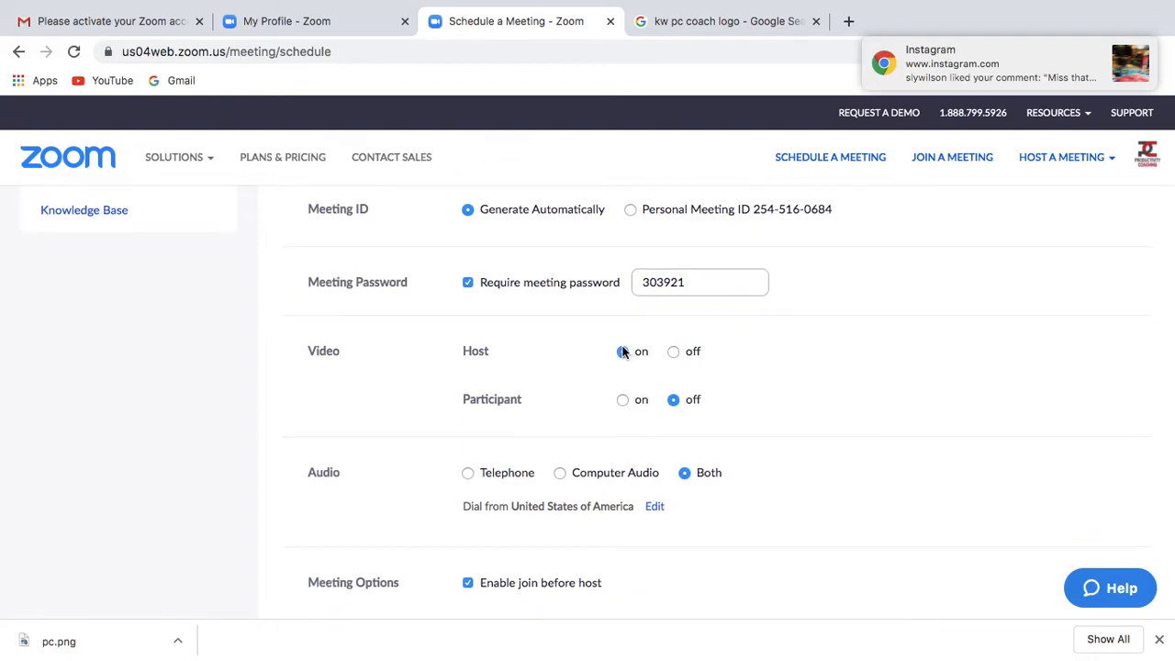
{"action": "left_click", "coordinate": [625, 400]}
- Make the meeting record automatically in the cloud
{"action": "scroll", "coordinate": [787, 446], "scroll_direction": "down", "scroll_amount": 2}
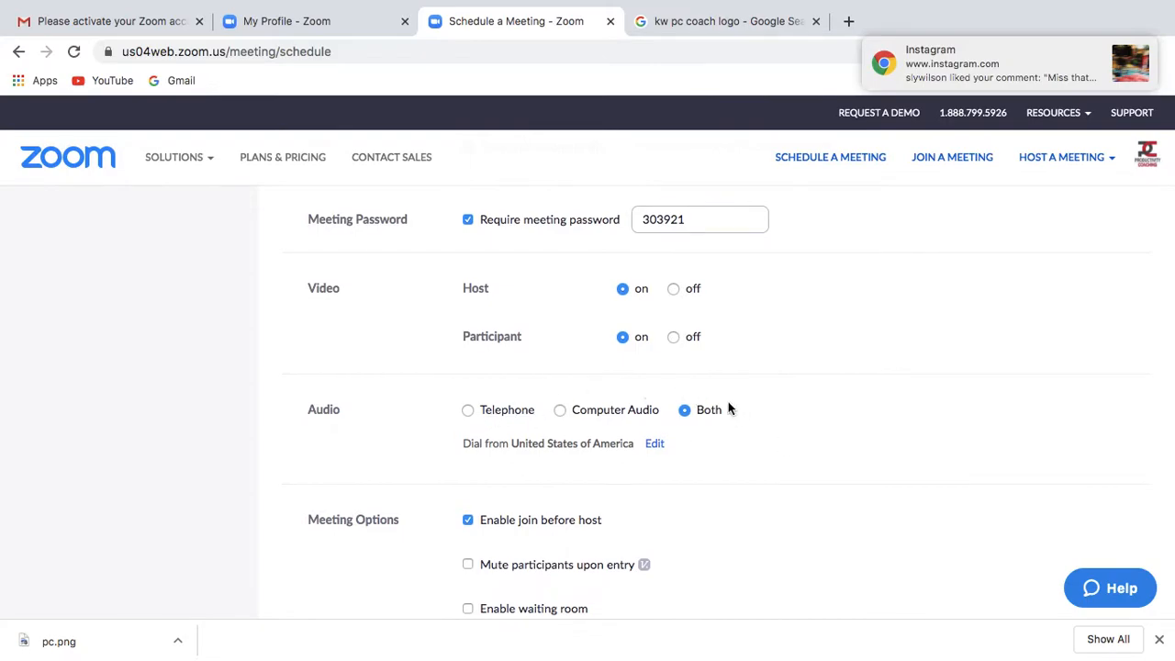
{"action": "scroll", "coordinate": [716, 409], "scroll_direction": "down", "scroll_amount": 5}
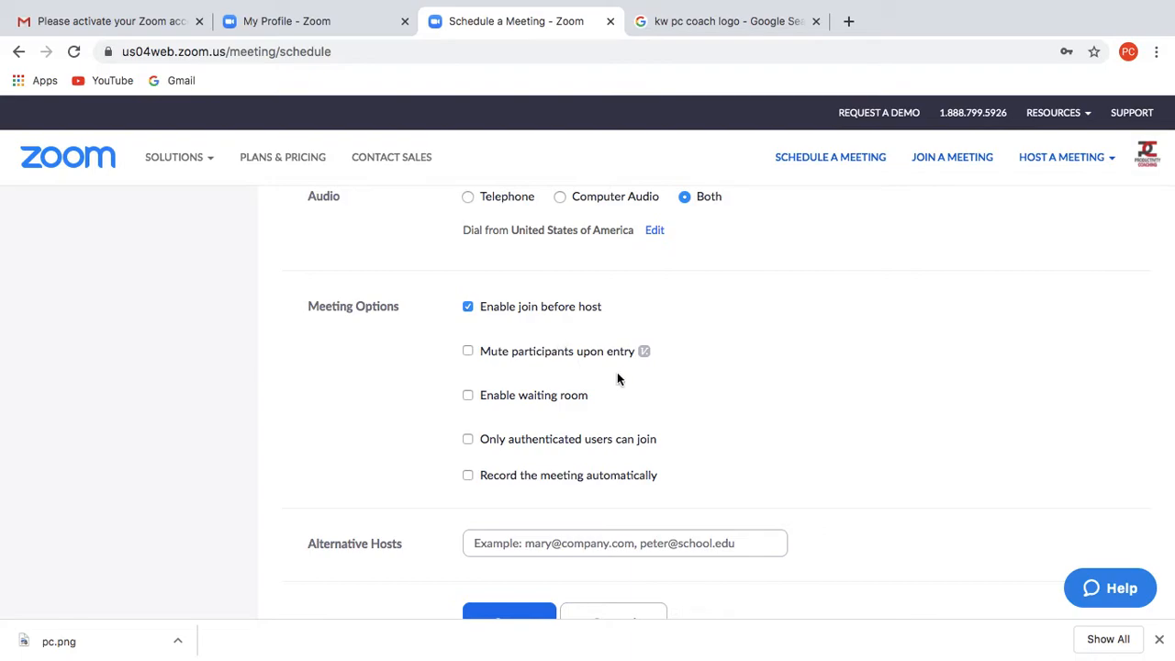
{"action": "left_click", "coordinate": [468, 476]}
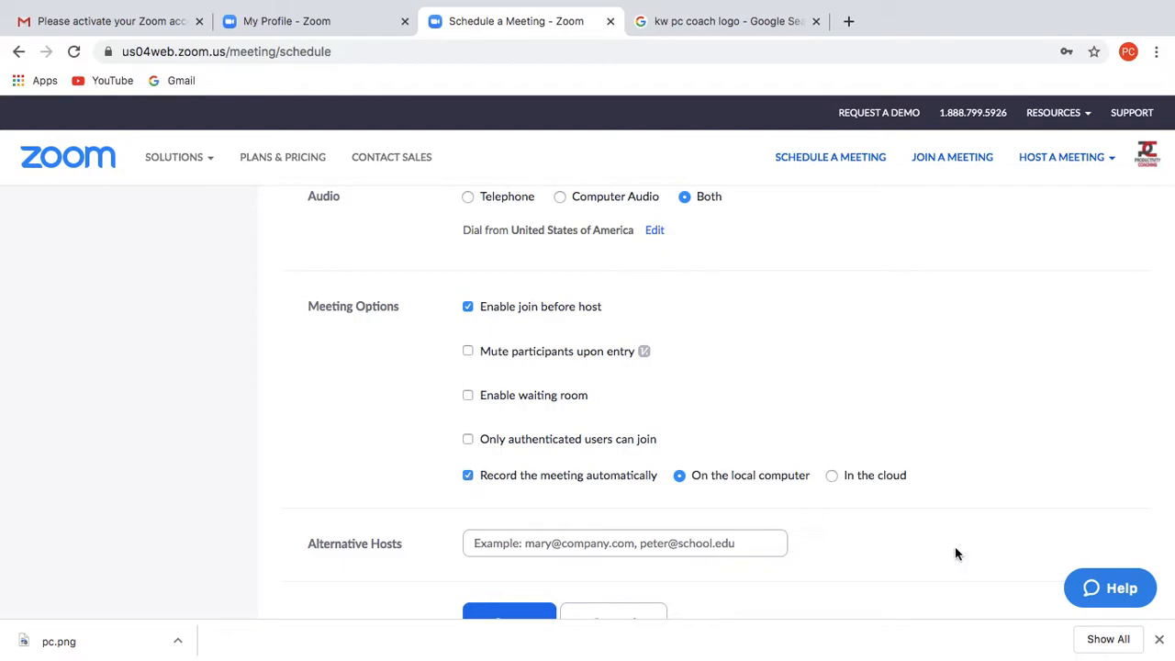
{"action": "left_click", "coordinate": [831, 476]}
- Leave the Alternative Hosts field empty, erasing the name that was started
{"action": "scroll", "coordinate": [777, 448], "scroll_direction": "down", "scroll_amount": 2}
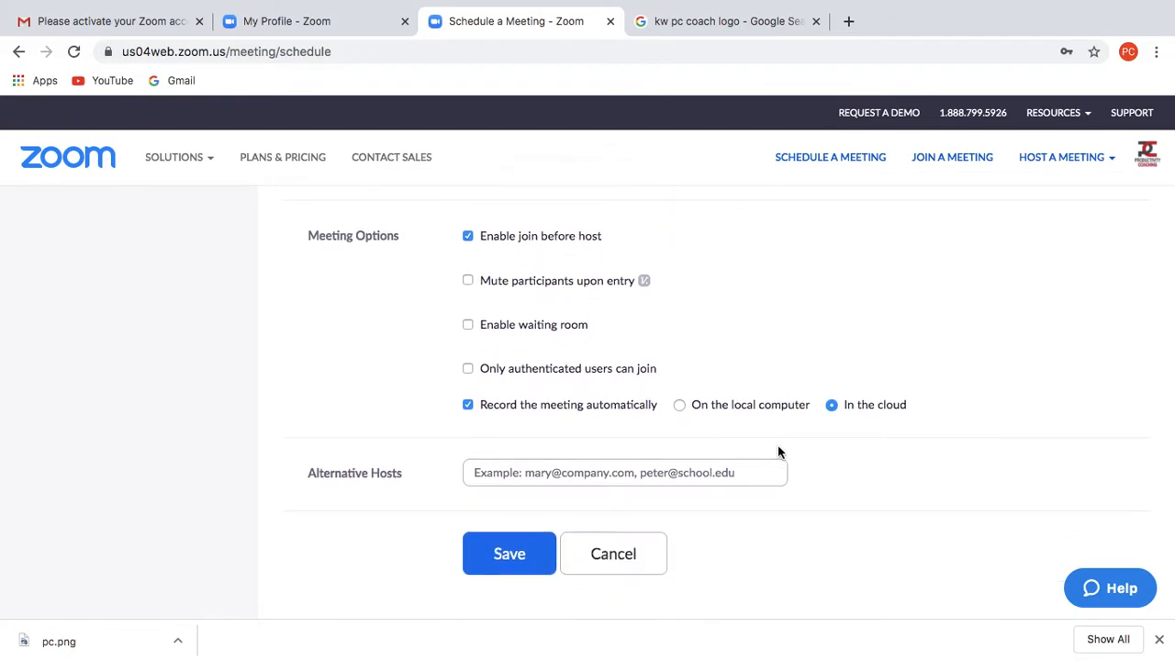
{"action": "left_click", "coordinate": [618, 474]}
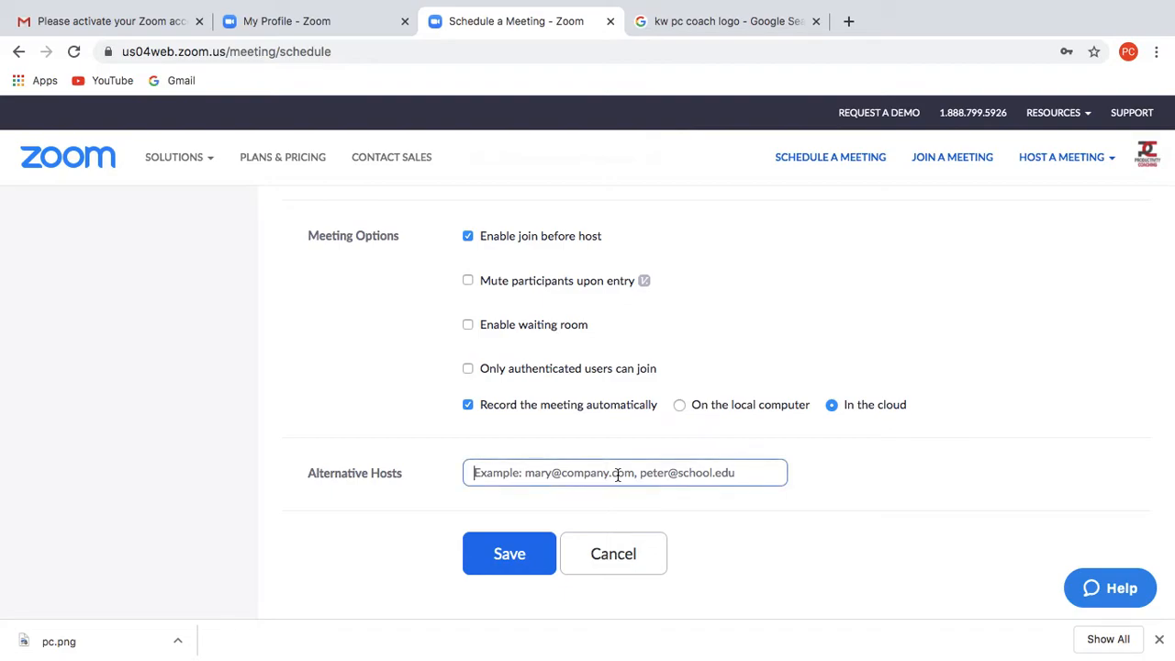
{"action": "type", "text": "ti"}
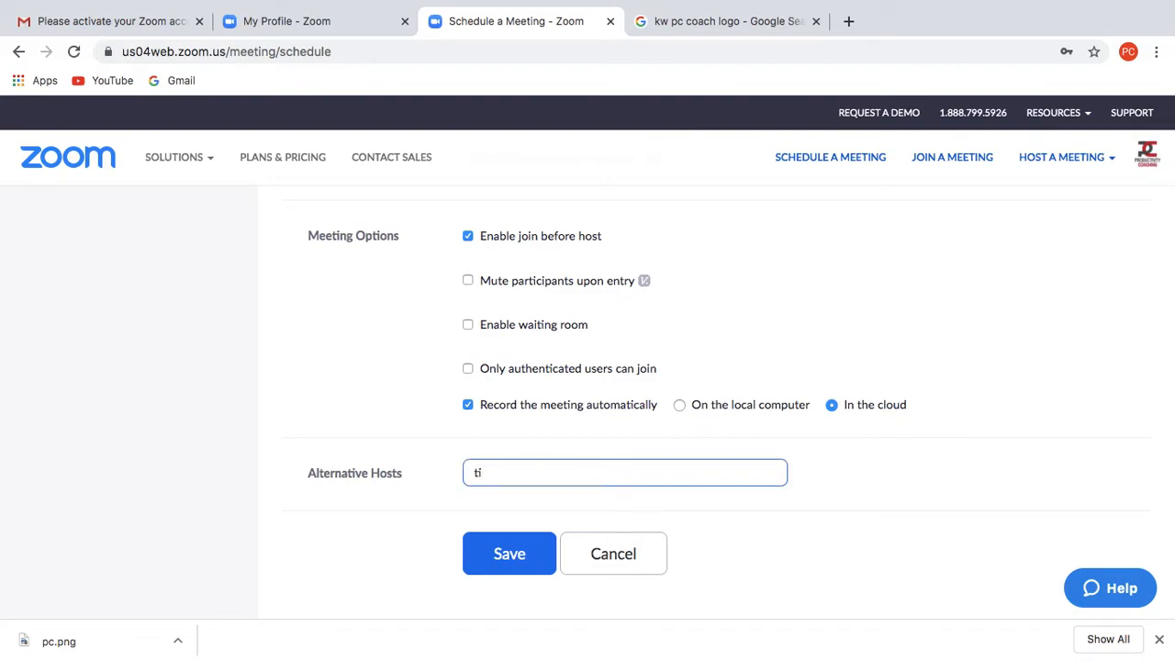
{"action": "type", "text": "ffany"}
{"action": "key", "text": "BackSpace"}
{"action": "key", "text": "BackSpace"}
{"action": "key", "text": "BackSpace"}
{"action": "key", "text": "BackSpace"}
{"action": "key", "text": "BackSpace"}
{"action": "key", "text": "BackSpace"}
{"action": "key", "text": "BackSpace"}
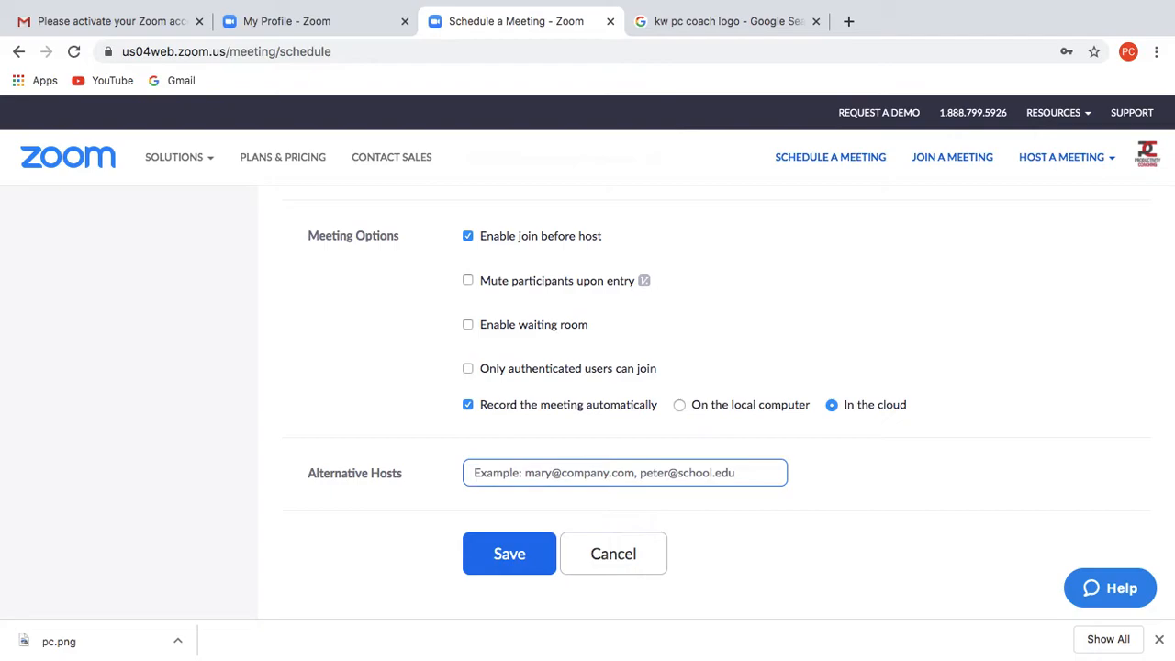
- Save the meeting, scheduled for Mar 30, 2020, 3:00 PM Central, and review its information
{"action": "left_click", "coordinate": [520, 555]}
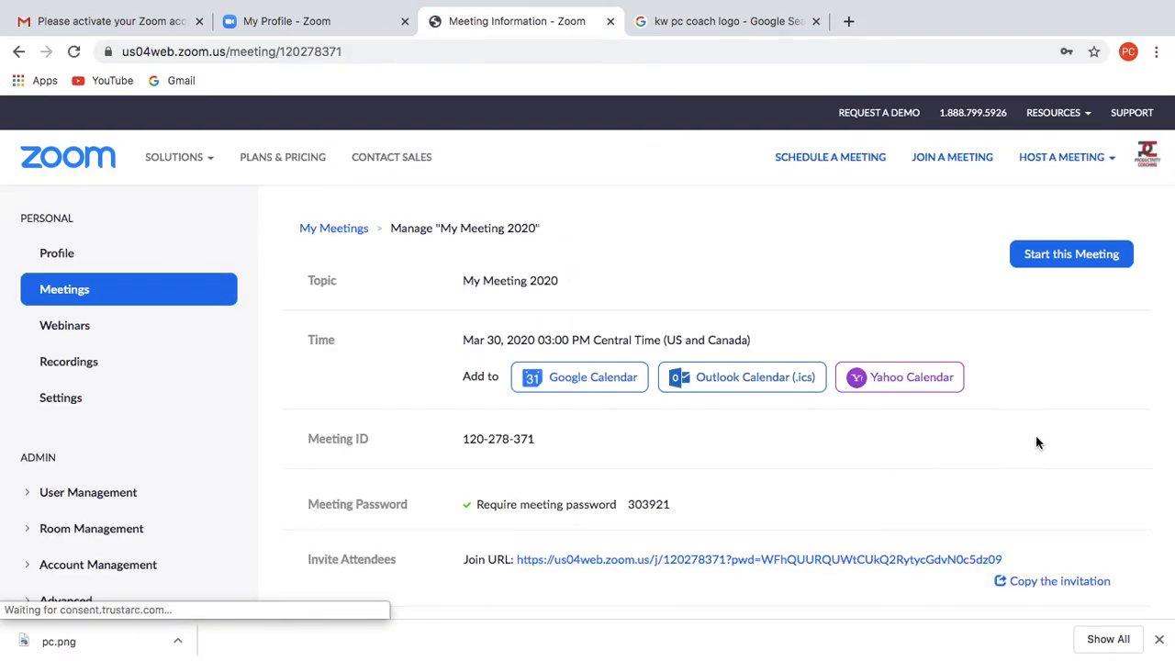
{"action": "scroll", "coordinate": [1036, 443], "scroll_direction": "down", "scroll_amount": 1}
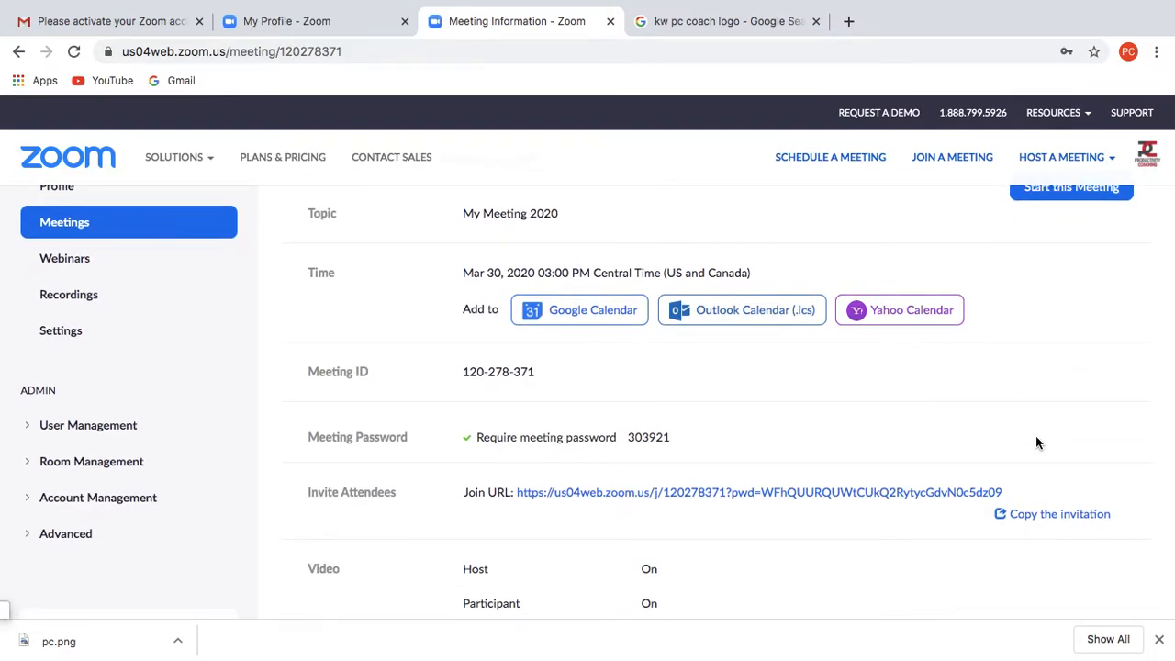
{"action": "scroll", "coordinate": [622, 369], "scroll_direction": "up", "scroll_amount": 1}
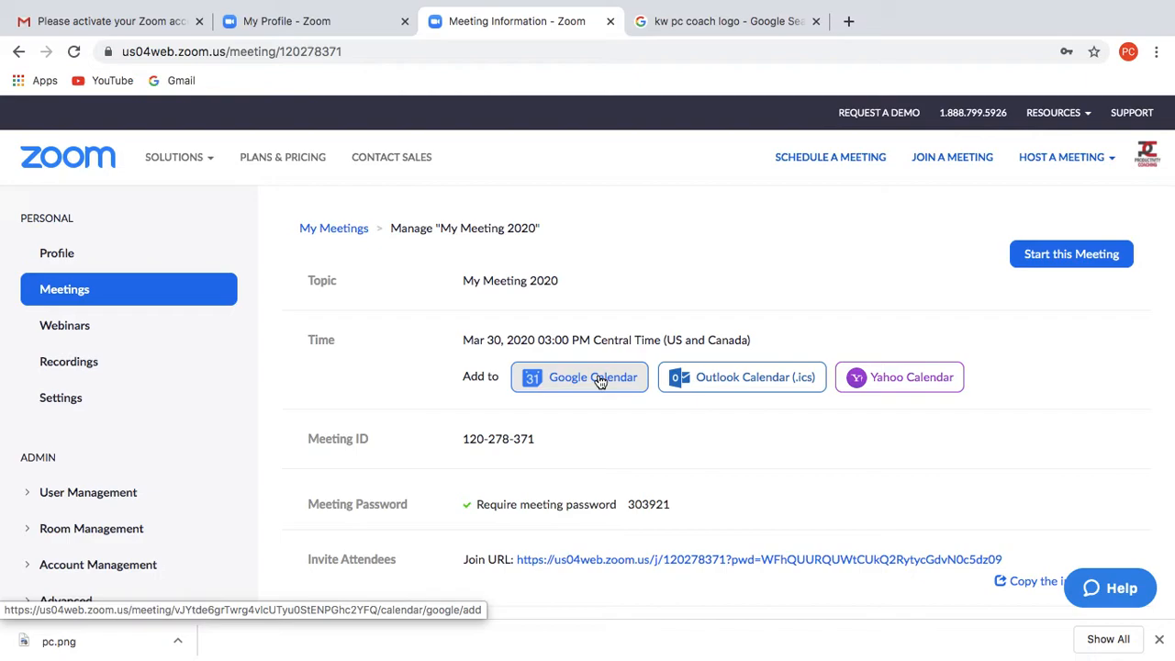
- Open My Meeting 2020 for editing
{"action": "scroll", "coordinate": [599, 381], "scroll_direction": "down", "scroll_amount": 3}
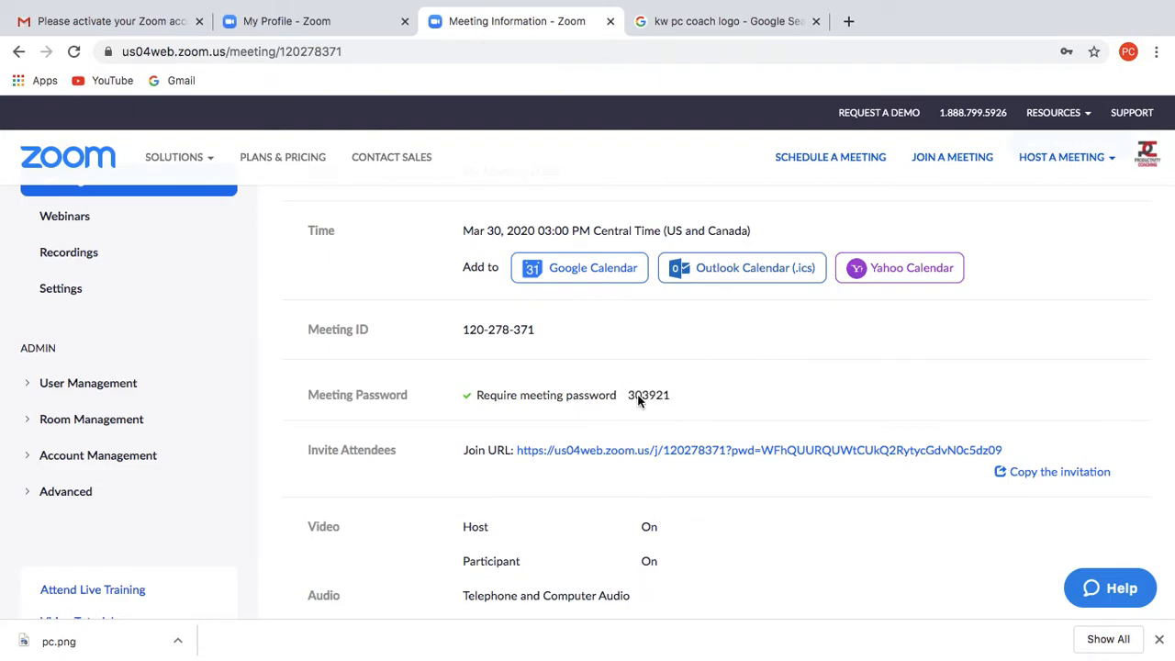
{"action": "scroll", "coordinate": [638, 399], "scroll_direction": "down", "scroll_amount": 10}
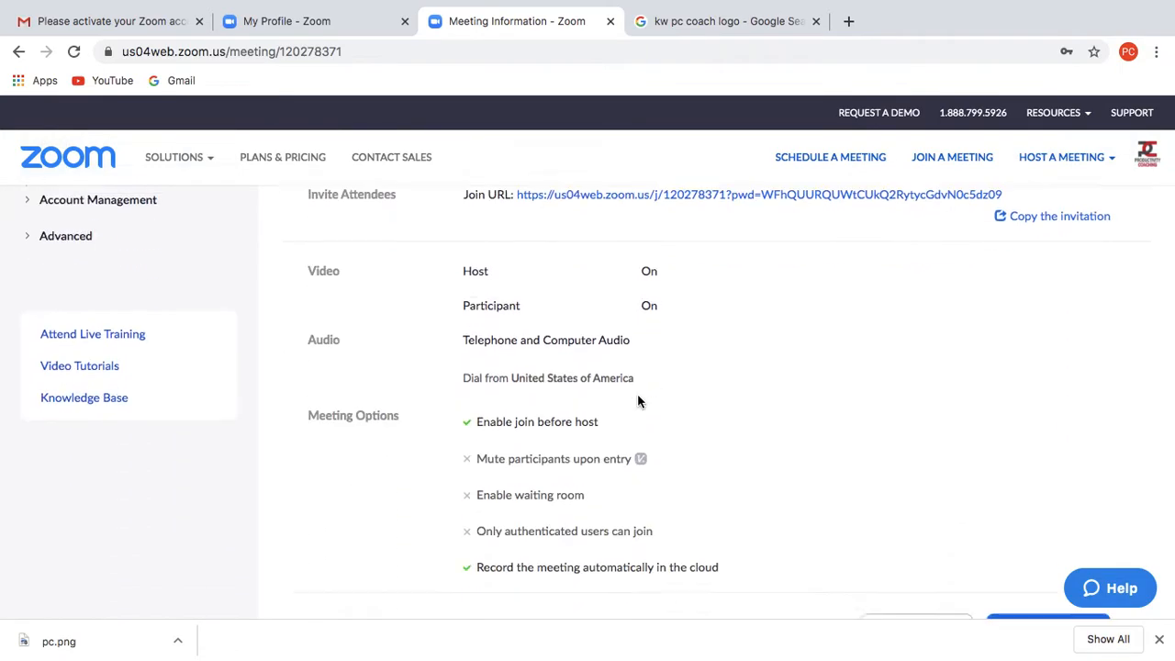
{"action": "left_click", "coordinate": [909, 301]}
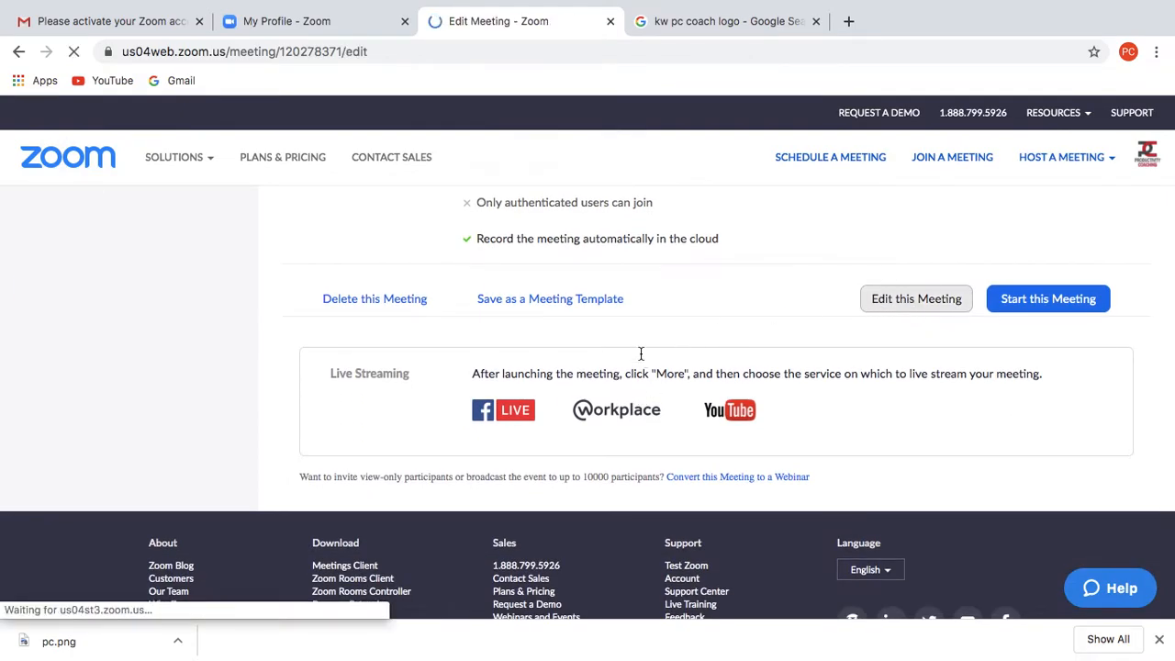
- Replace the meeting's numeric password with a new word-based password
{"action": "scroll", "coordinate": [713, 510], "scroll_direction": "down", "scroll_amount": 1}
{"action": "scroll", "coordinate": [713, 508], "scroll_direction": "down", "scroll_amount": 5}
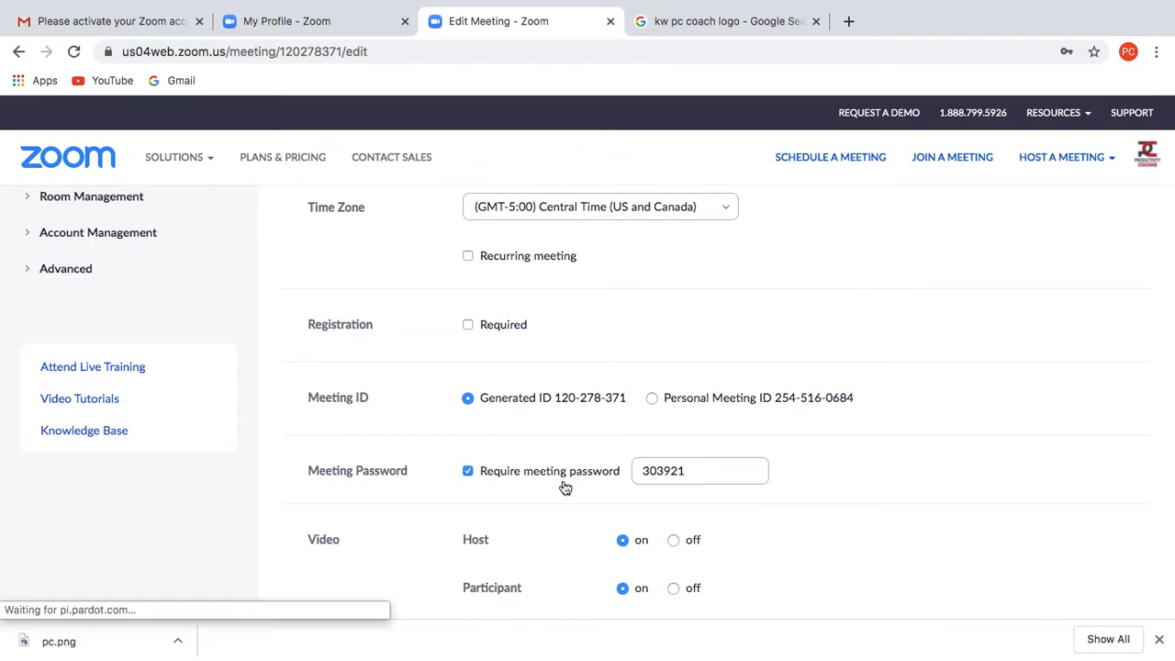
{"action": "scroll", "coordinate": [561, 486], "scroll_direction": "down", "scroll_amount": 1}
{"action": "left_click", "coordinate": [719, 412]}
{"action": "key", "text": "BackSpace"}
{"action": "key", "text": "BackSpace"}
{"action": "key", "text": "BackSpace"}
{"action": "key", "text": "BackSpace"}
{"action": "key", "text": "BackSpace"}
{"action": "key", "text": "BackSpace"}
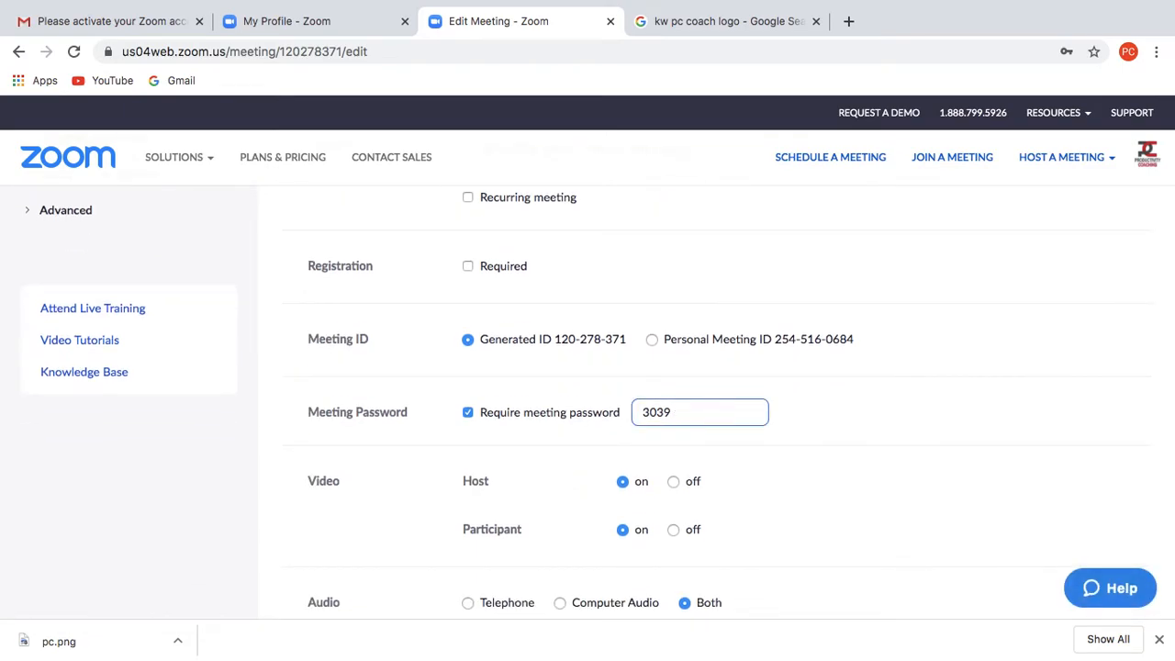
{"action": "key", "text": "BackSpace"}
{"action": "key", "text": "BackSpace"}
{"action": "key", "text": "BackSpace"}
{"action": "key", "text": "BackSpace"}
{"action": "key", "text": "BackSpace"}
- Save the edited meeting settings
{"action": "scroll", "coordinate": [801, 519], "scroll_direction": "down", "scroll_amount": 2}
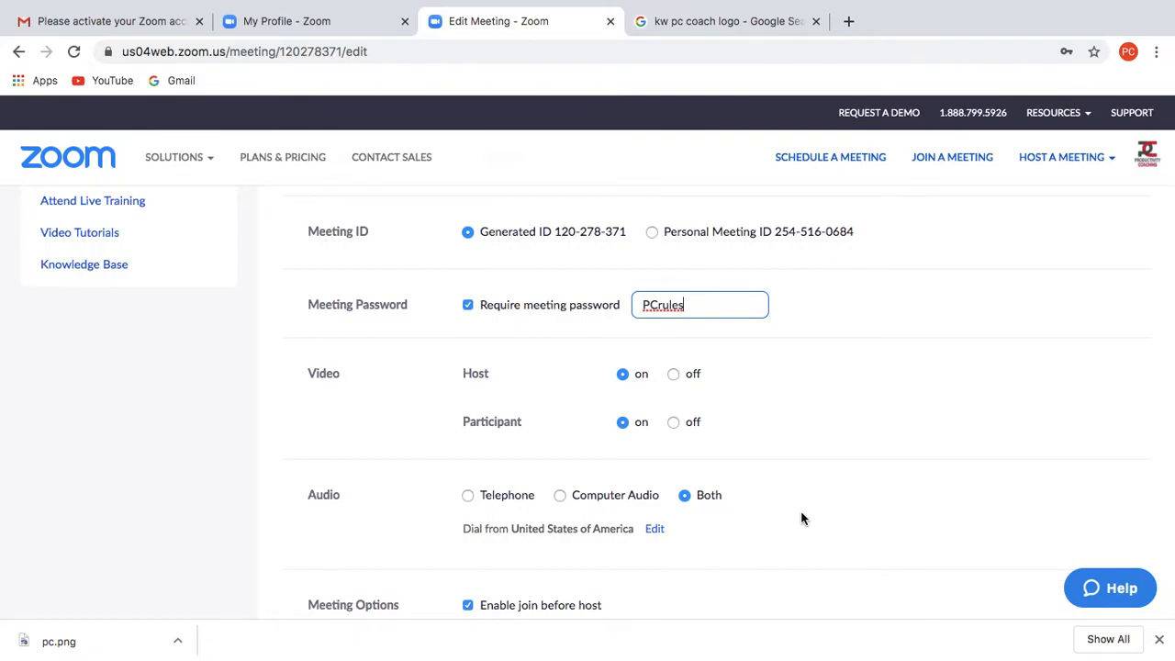
{"action": "scroll", "coordinate": [802, 519], "scroll_direction": "down", "scroll_amount": 2}
{"action": "scroll", "coordinate": [801, 518], "scroll_direction": "up", "scroll_amount": 1}
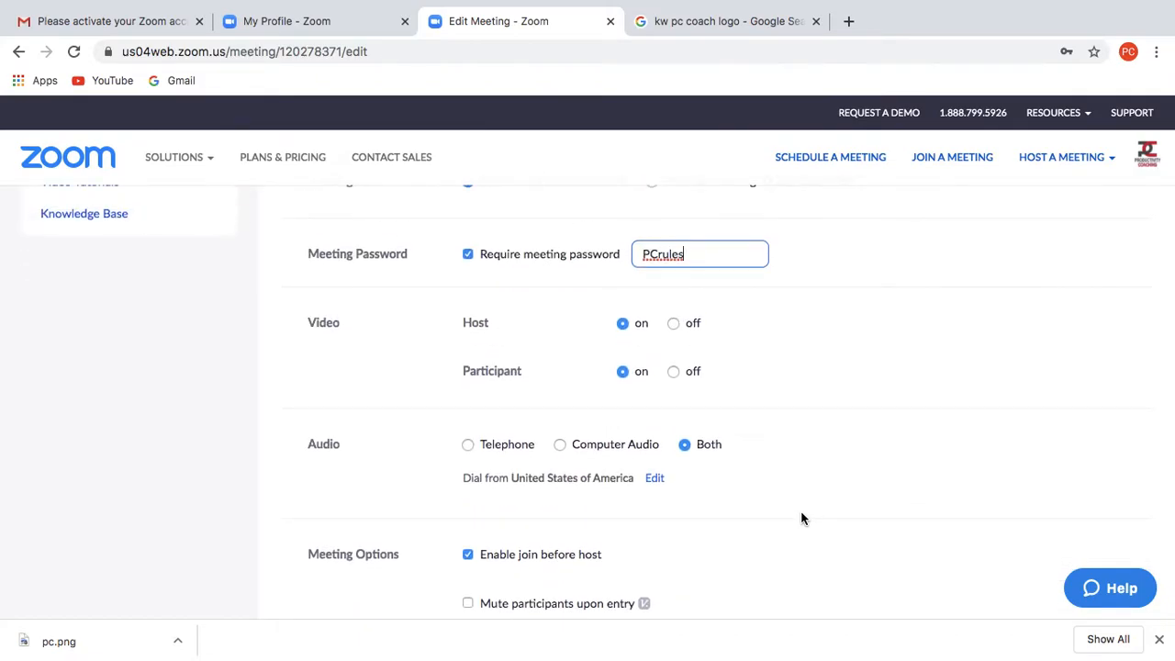
{"action": "scroll", "coordinate": [800, 519], "scroll_direction": "down", "scroll_amount": 7}
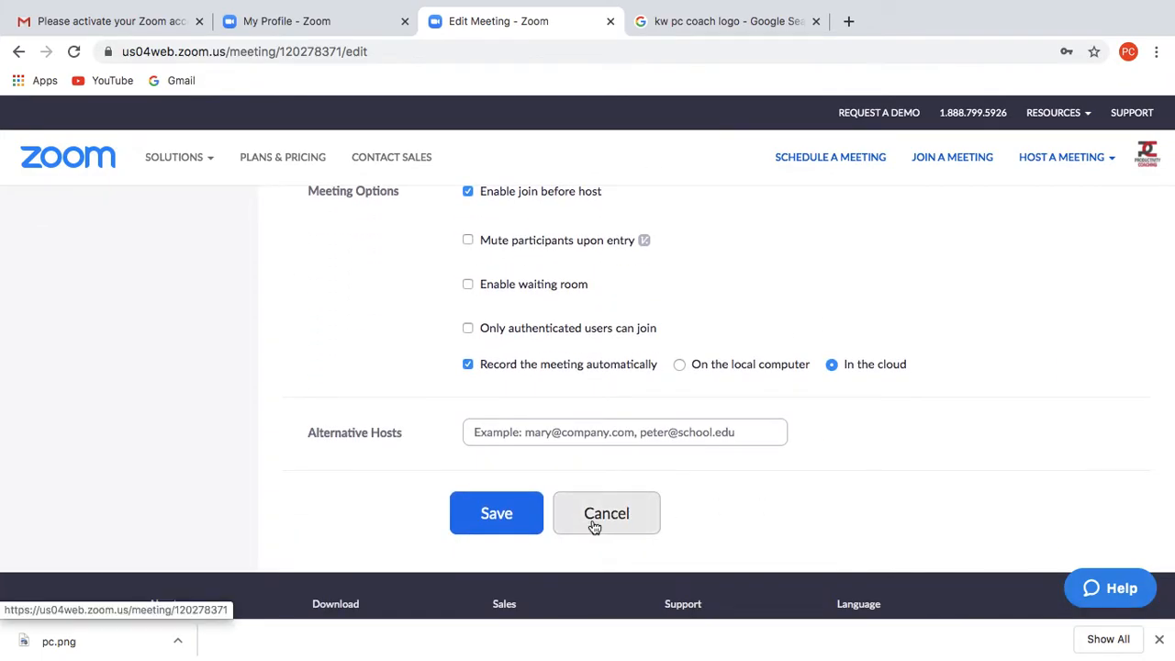
{"action": "scroll", "coordinate": [946, 259], "scroll_direction": "up", "scroll_amount": 3}
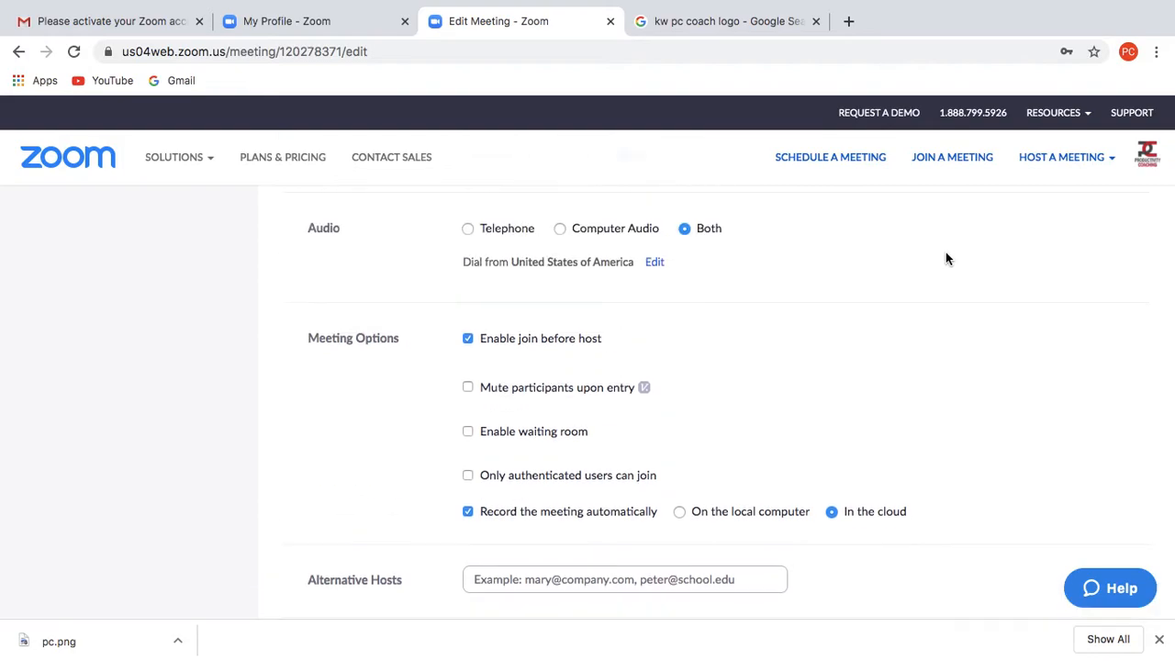
{"action": "scroll", "coordinate": [946, 259], "scroll_direction": "up", "scroll_amount": 3}
{"action": "scroll", "coordinate": [946, 259], "scroll_direction": "down", "scroll_amount": 5}
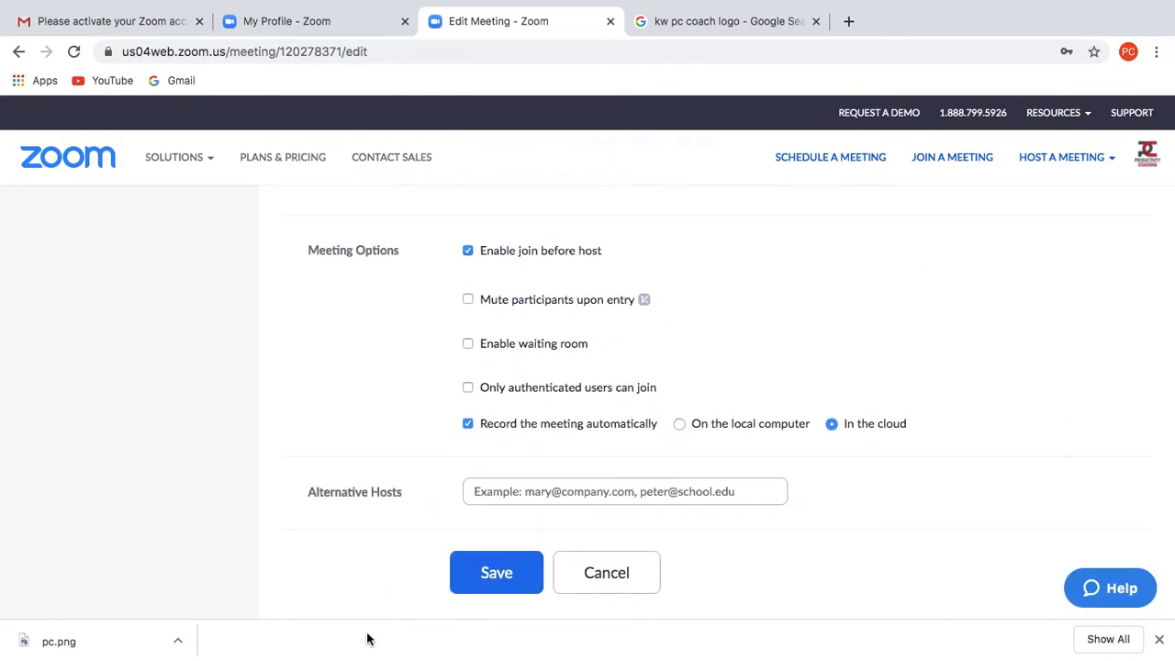
{"action": "left_click", "coordinate": [489, 575]}
{"action": "scroll", "coordinate": [854, 412], "scroll_direction": "down", "scroll_amount": 3}
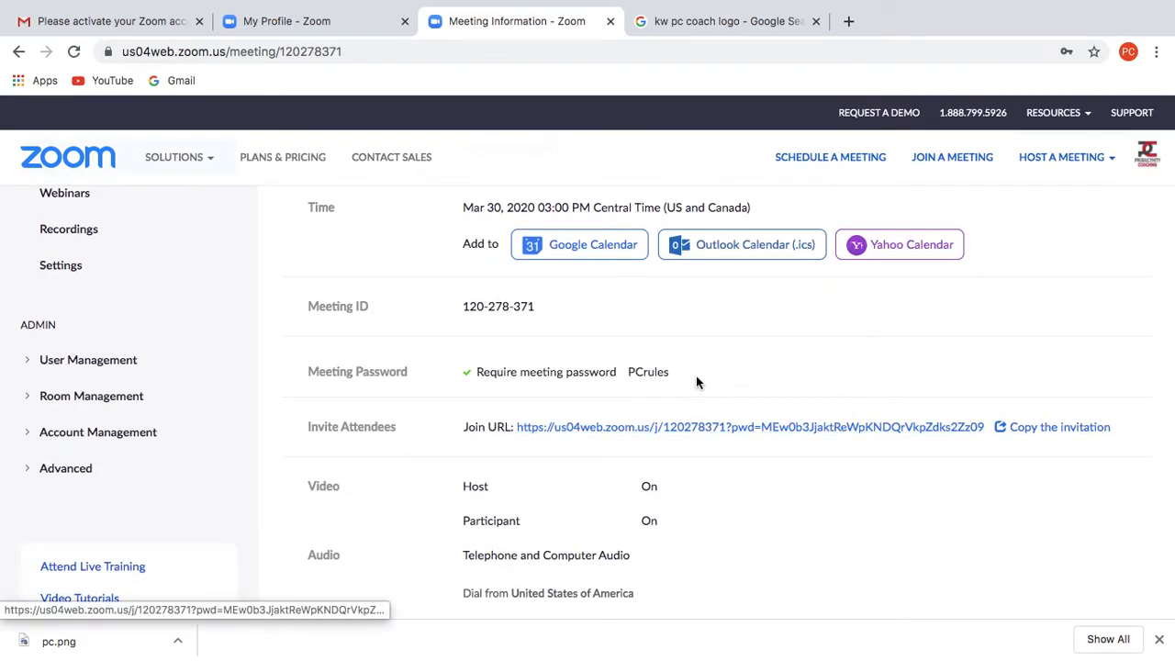
{"action": "scroll", "coordinate": [544, 332], "scroll_direction": "down", "scroll_amount": 1}
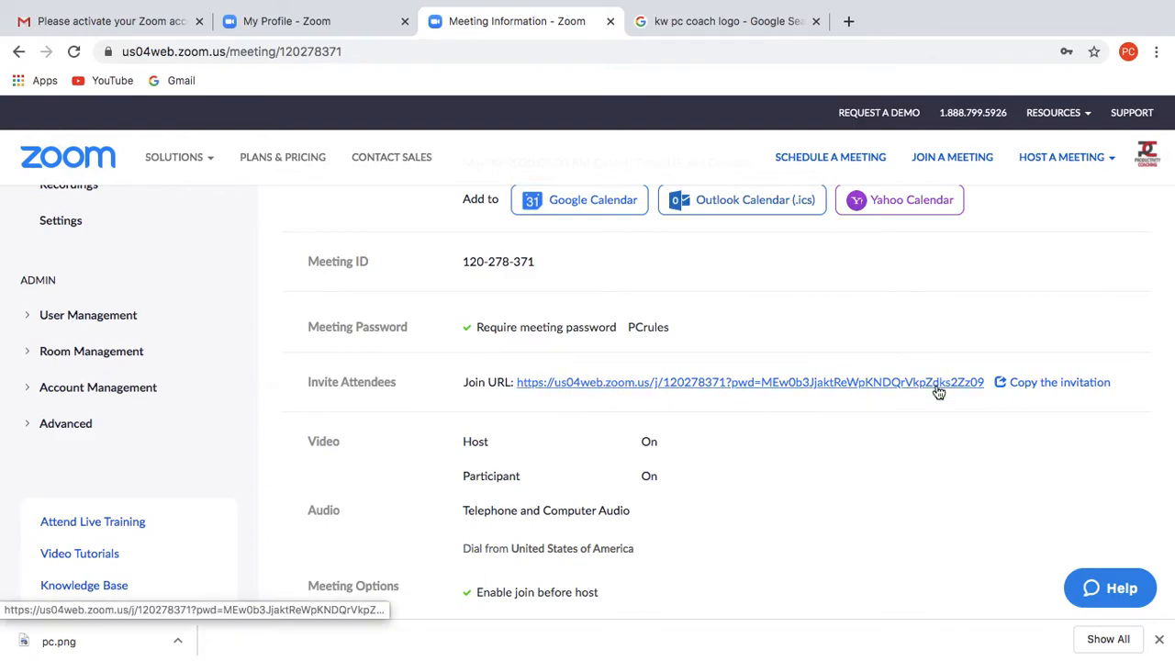
{"action": "left_click", "coordinate": [1046, 382]}
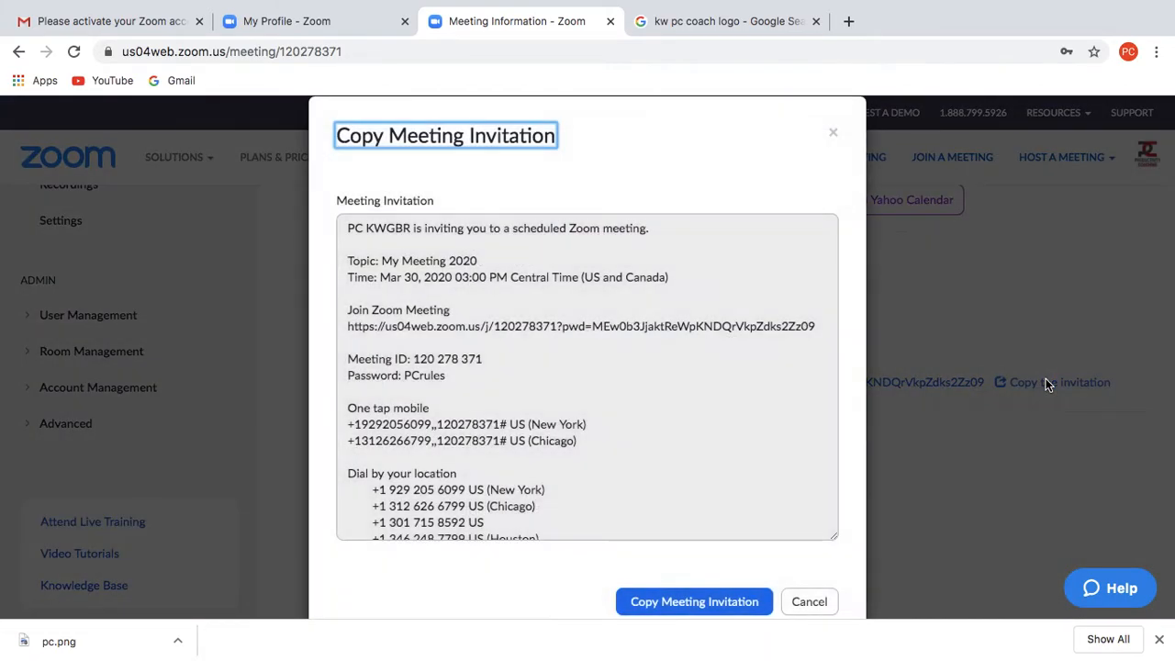
{"action": "scroll", "coordinate": [562, 466], "scroll_direction": "down", "scroll_amount": 3}
{"action": "scroll", "coordinate": [562, 466], "scroll_direction": "up", "scroll_amount": 3}
{"action": "left_click", "coordinate": [804, 602]}
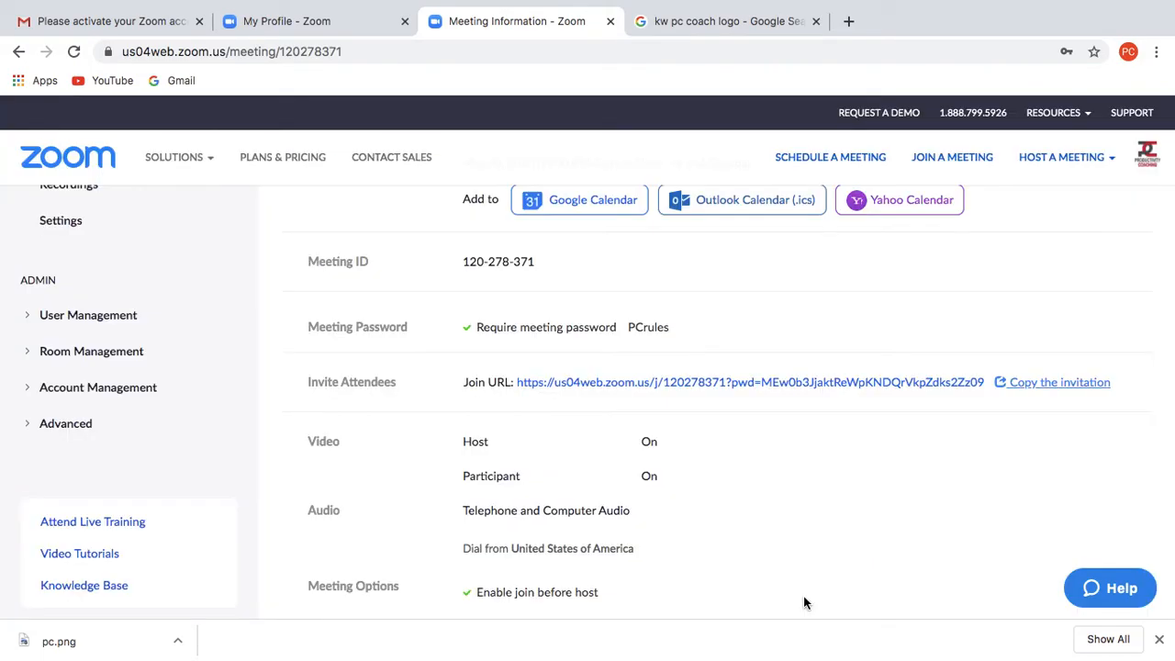
{"action": "scroll", "coordinate": [863, 487], "scroll_direction": "down", "scroll_amount": 5}
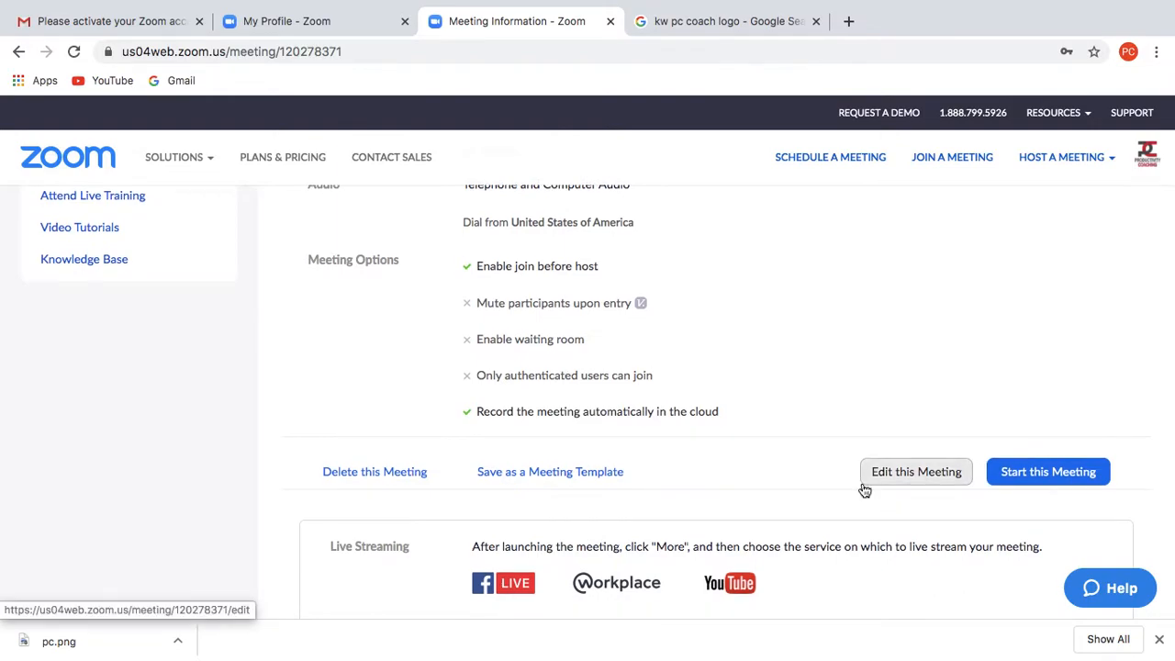
{"action": "scroll", "coordinate": [865, 488], "scroll_direction": "down", "scroll_amount": 1}
{"action": "scroll", "coordinate": [863, 484], "scroll_direction": "up", "scroll_amount": 3}
{"action": "scroll", "coordinate": [862, 487], "scroll_direction": "up", "scroll_amount": 3}
- Start My Meeting 2020 and let the browser launch it in the Zoom desktop app
{"action": "scroll", "coordinate": [862, 487], "scroll_direction": "down", "scroll_amount": 3}
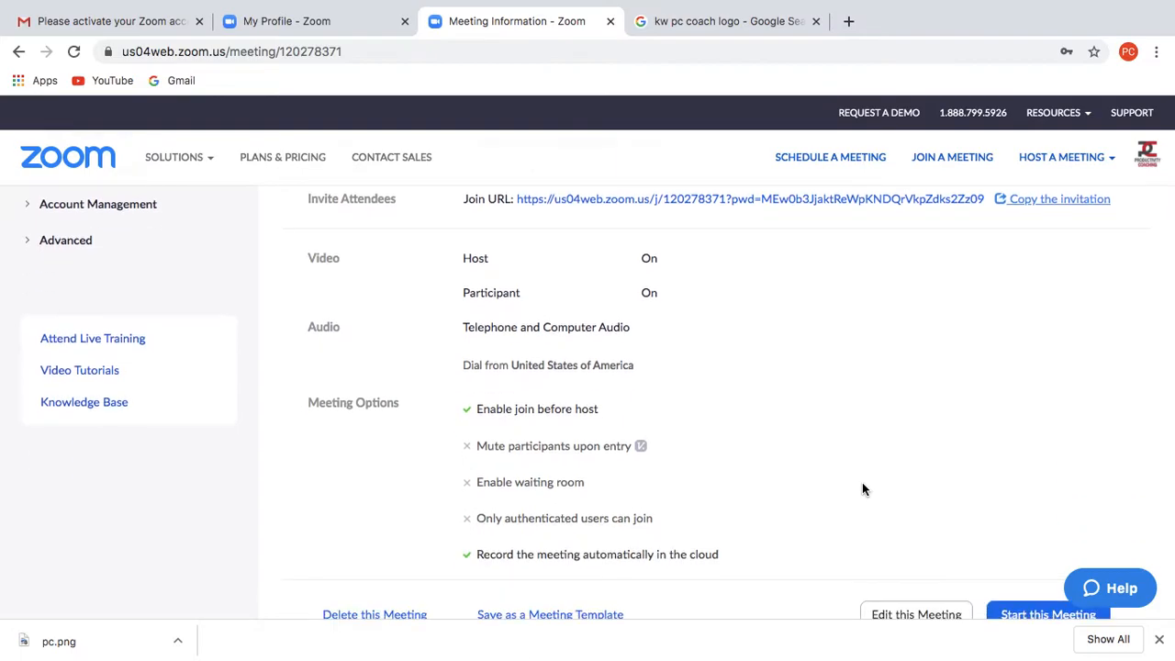
{"action": "scroll", "coordinate": [862, 488], "scroll_direction": "down", "scroll_amount": 1}
{"action": "left_click", "coordinate": [1008, 540]}
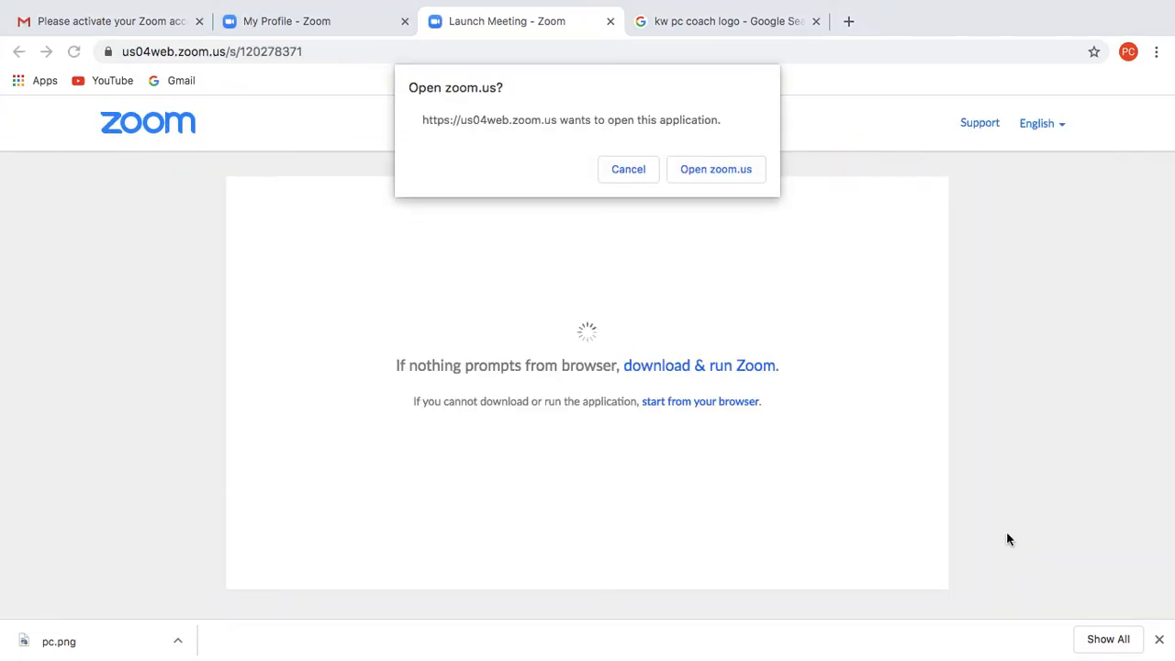
{"action": "left_click", "coordinate": [750, 176]}
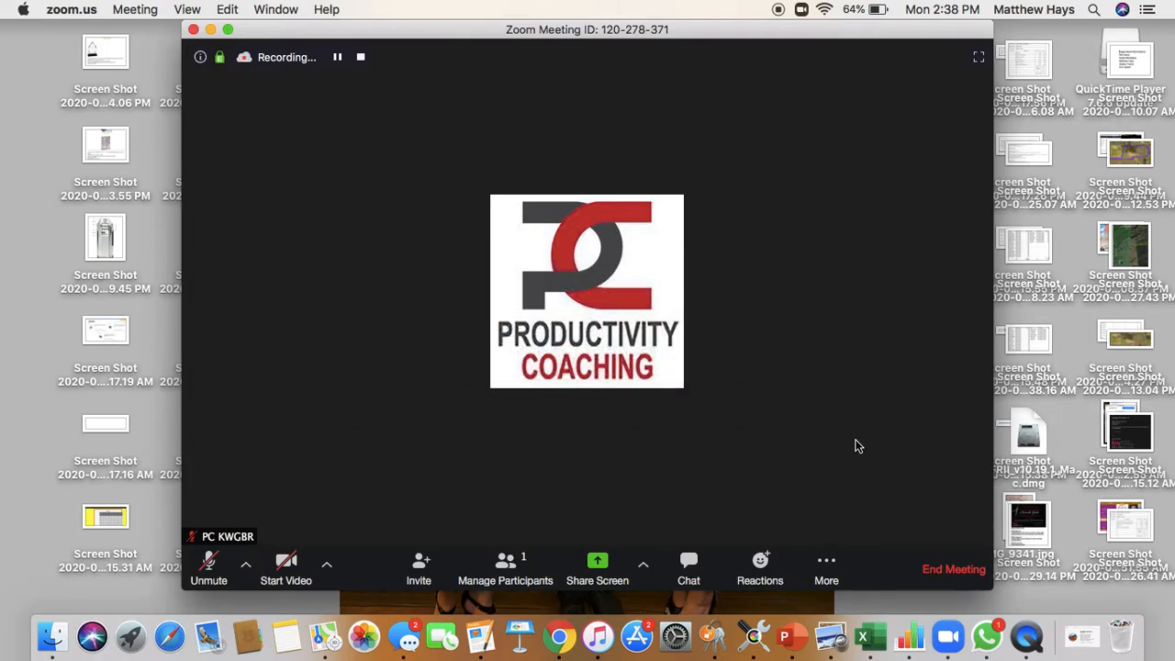
- Confirm the participant list shows only the host, then reveal the More menu's live streaming options
{"action": "left_click", "coordinate": [824, 561]}
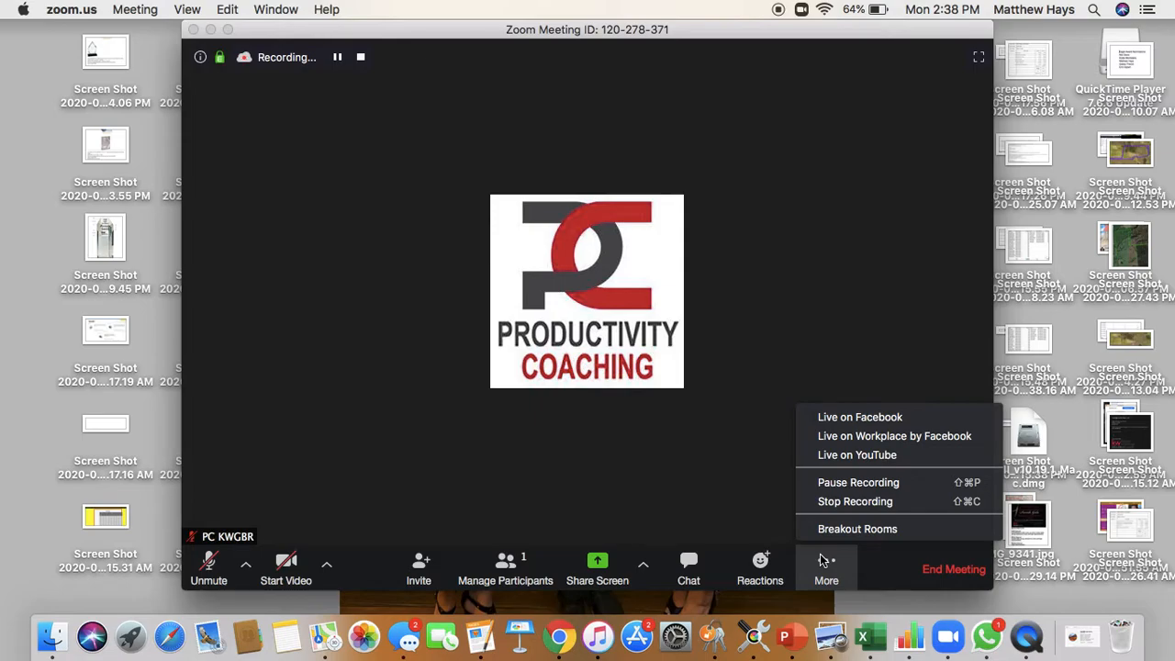
{"action": "left_click", "coordinate": [824, 560]}
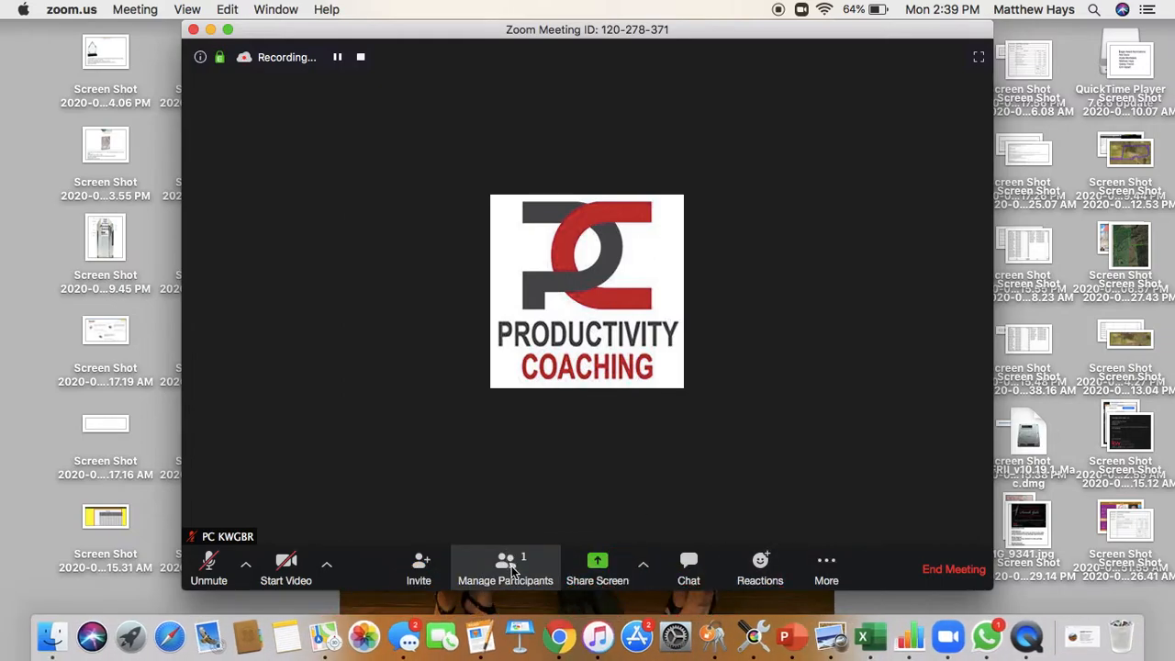
{"action": "left_click", "coordinate": [510, 568]}
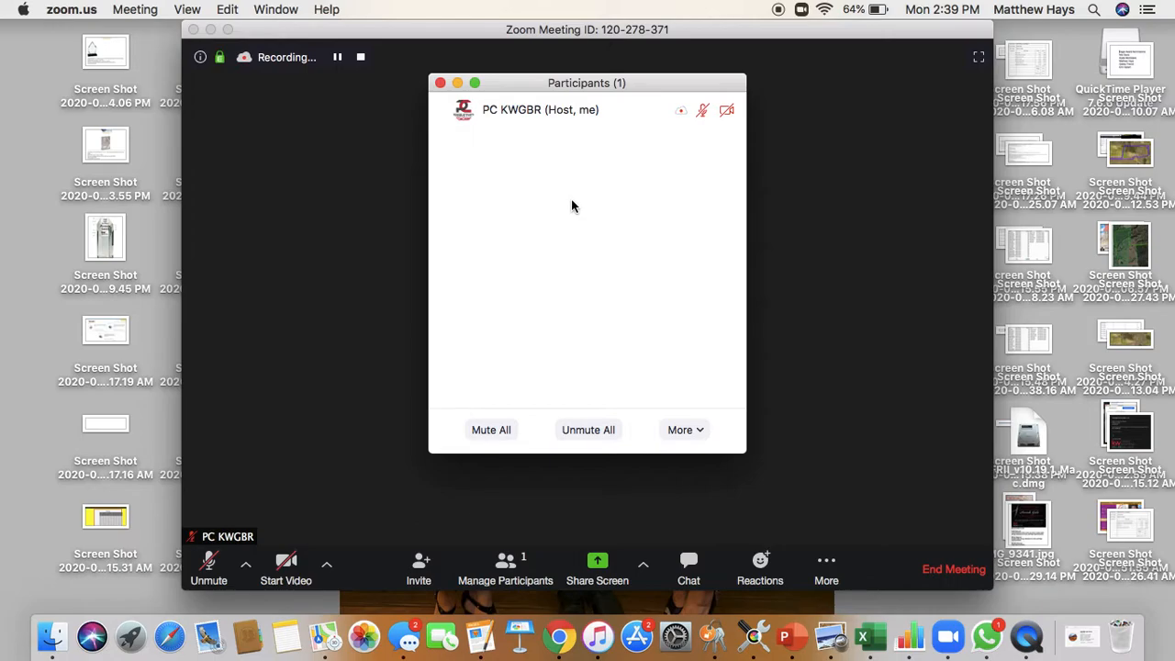
{"action": "left_click", "coordinate": [440, 85]}
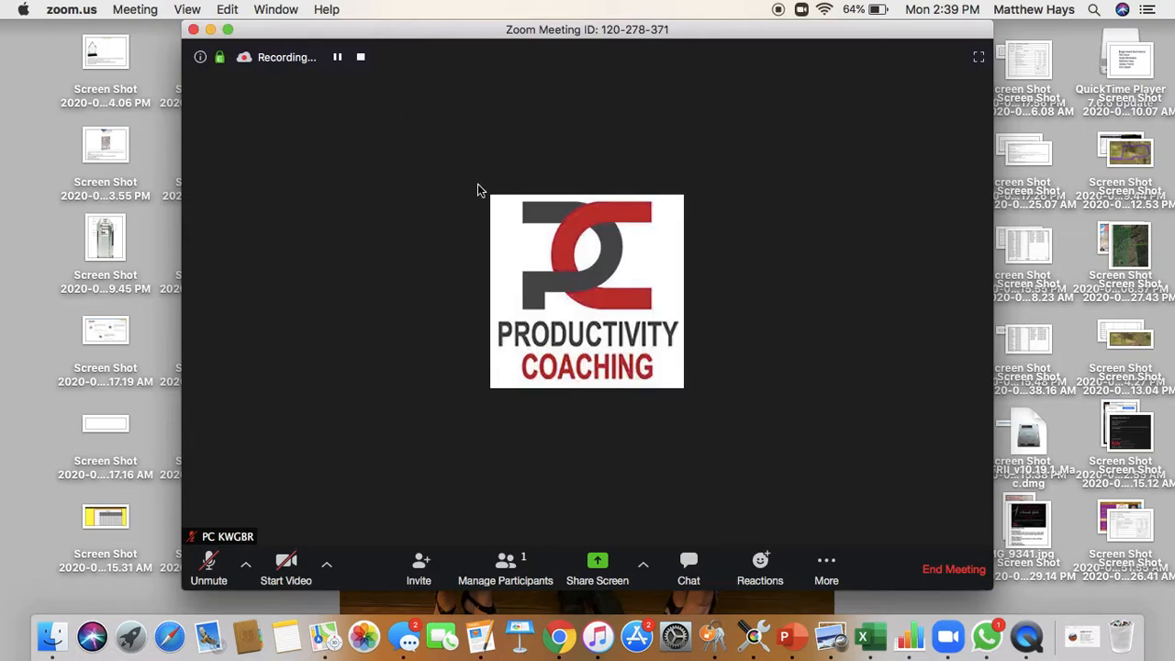
{"action": "left_click", "coordinate": [509, 572]}
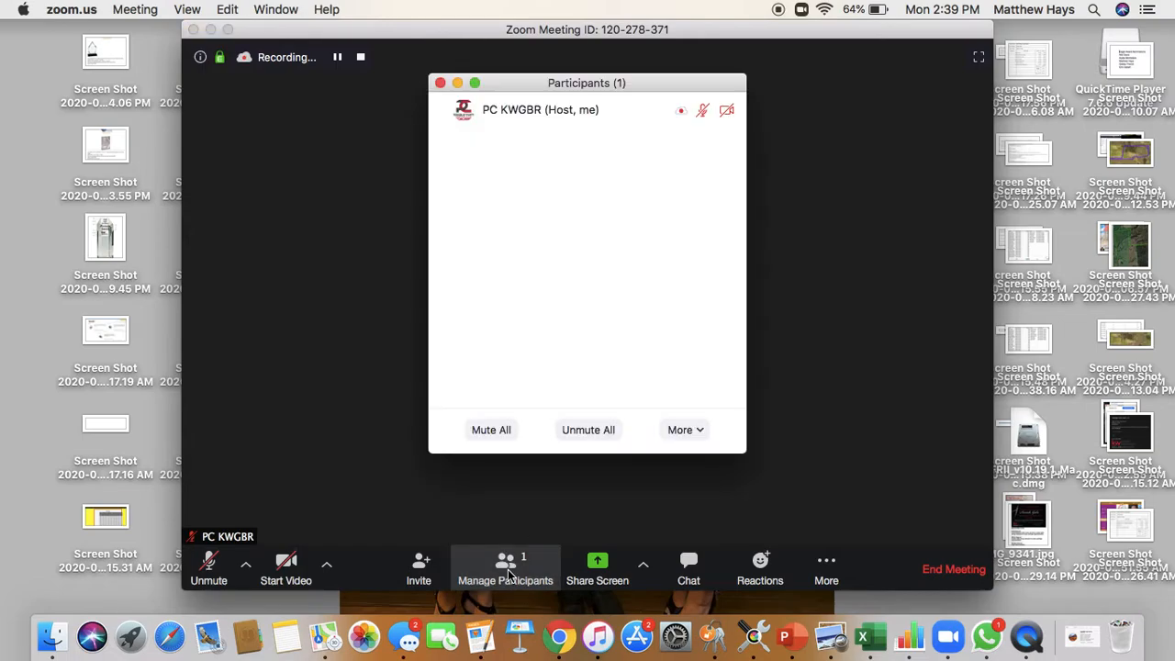
{"action": "left_click", "coordinate": [441, 84]}
{"action": "left_click", "coordinate": [828, 571]}
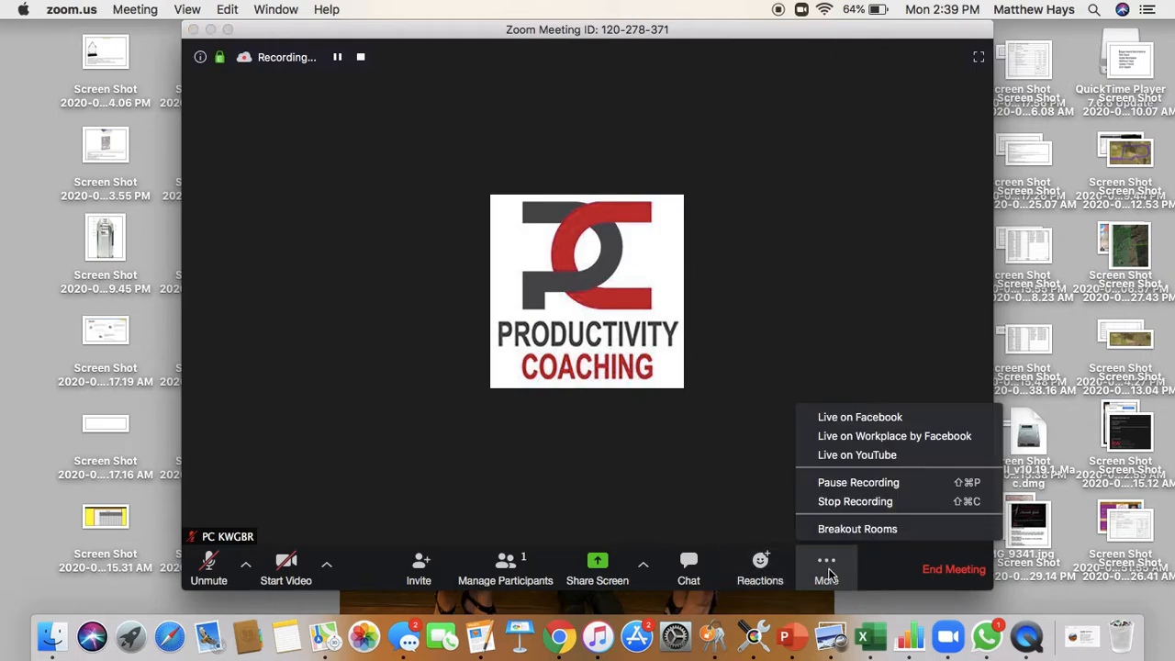
- Choose Live on Facebook and log in with the account's e-mail and password, keeping recording without audio
{"action": "left_click", "coordinate": [861, 417]}
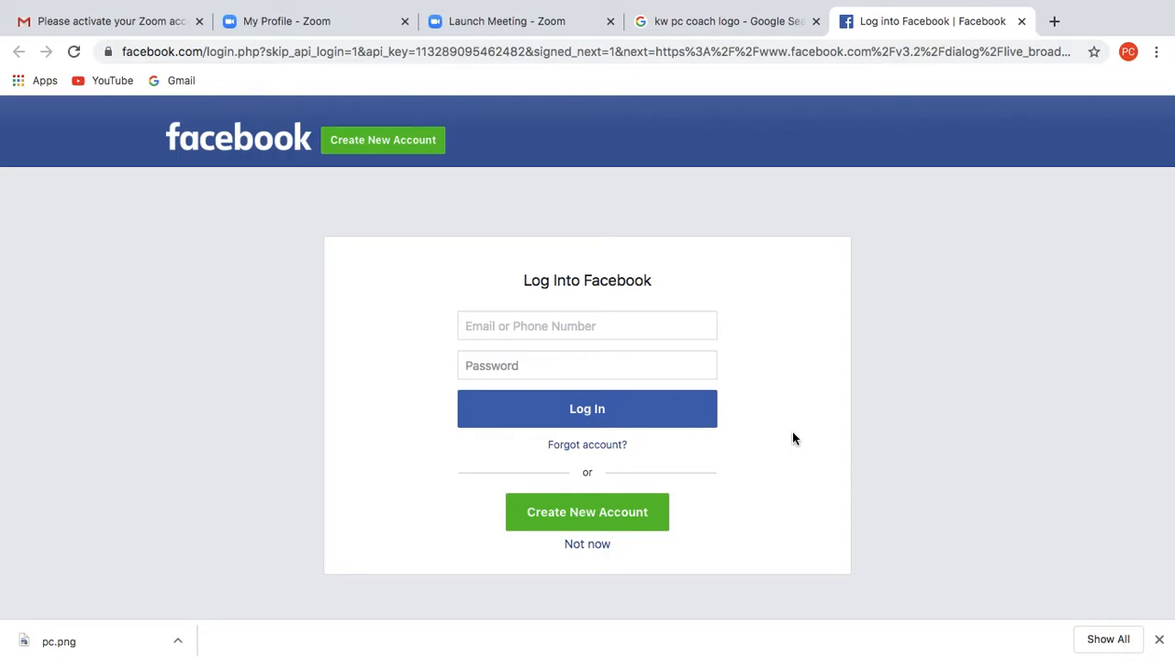
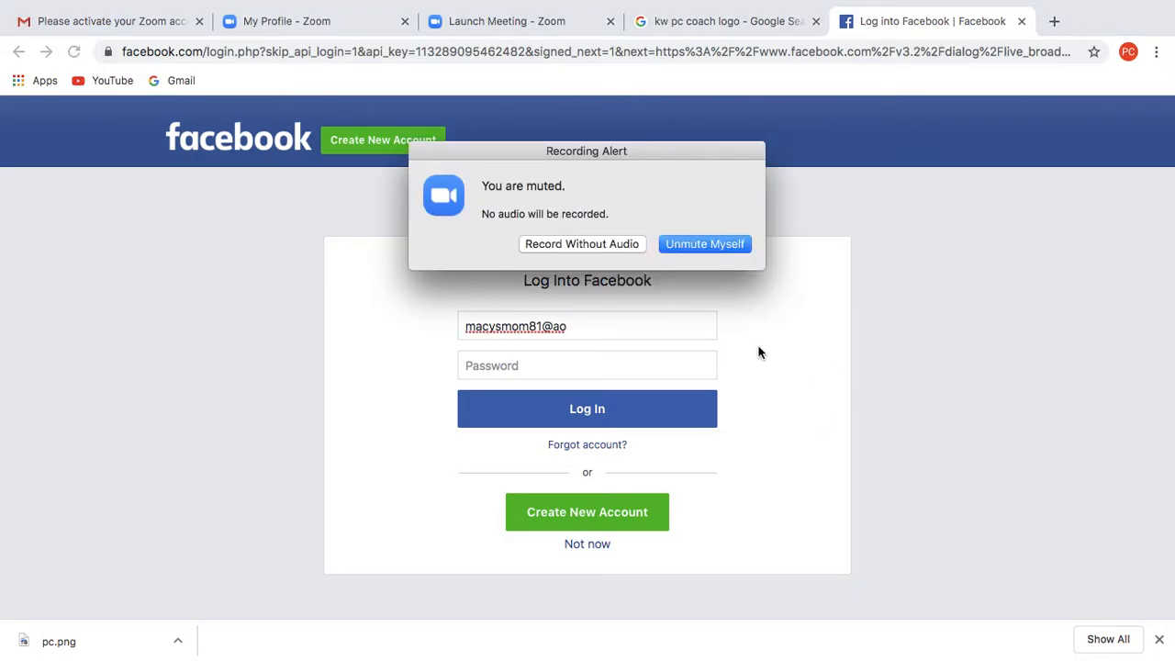
{"action": "left_click", "coordinate": [633, 242]}
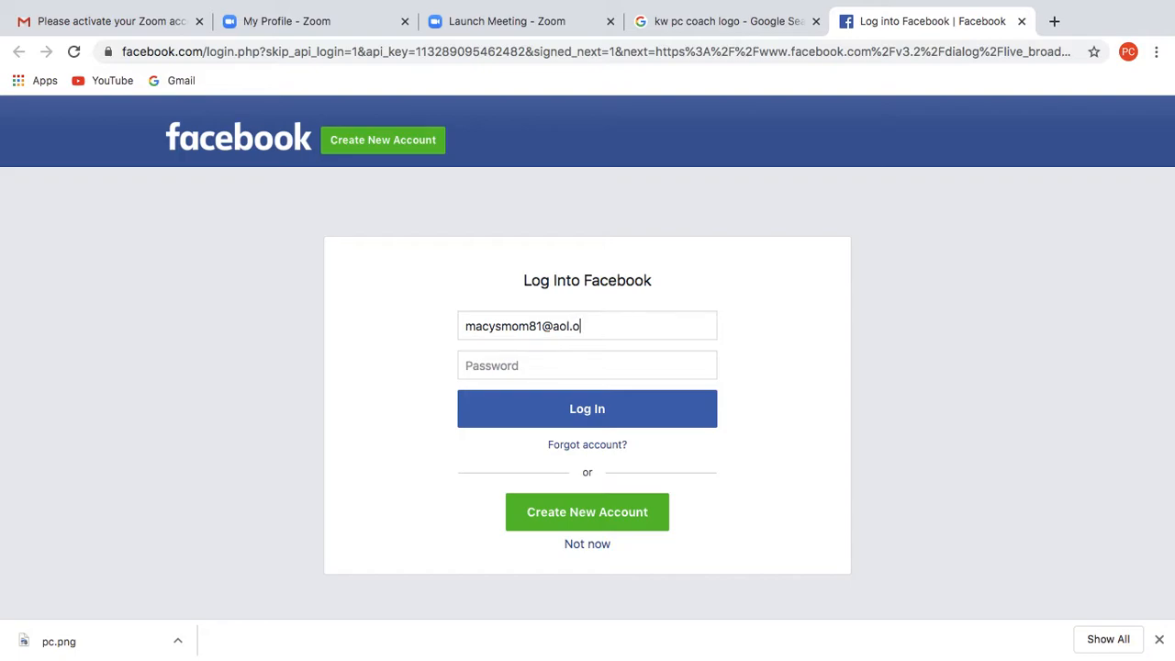
{"action": "left_click", "coordinate": [595, 371]}
{"action": "type", "text": "•••••••••"}
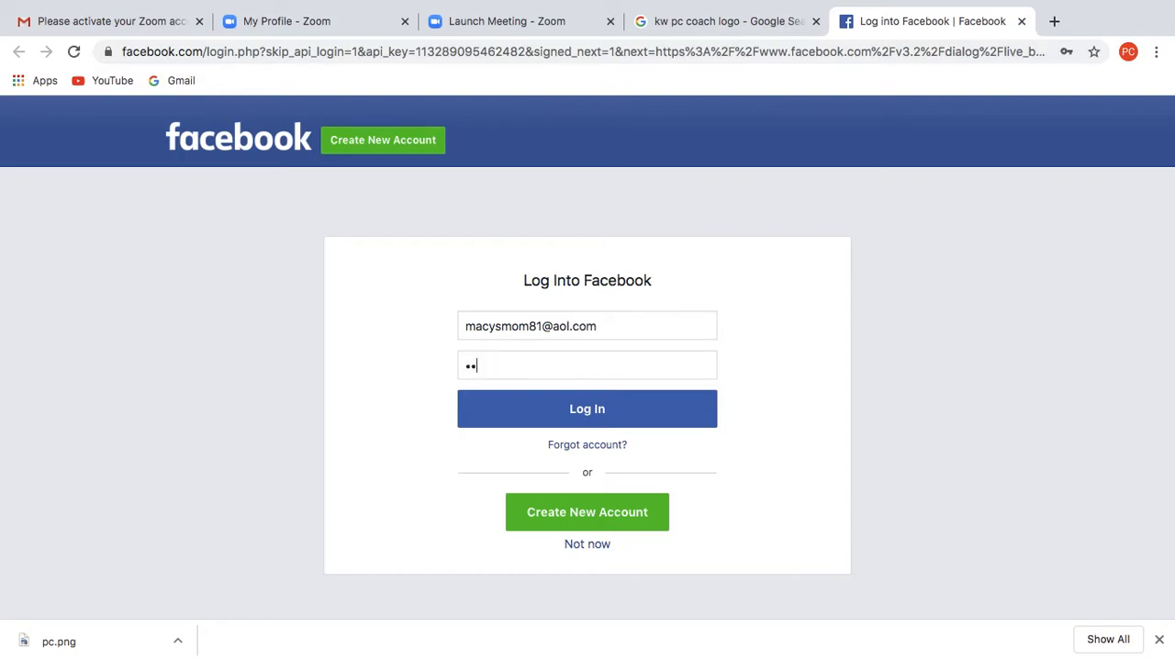
{"action": "type", "text": "•"}
{"action": "left_click", "coordinate": [593, 413]}
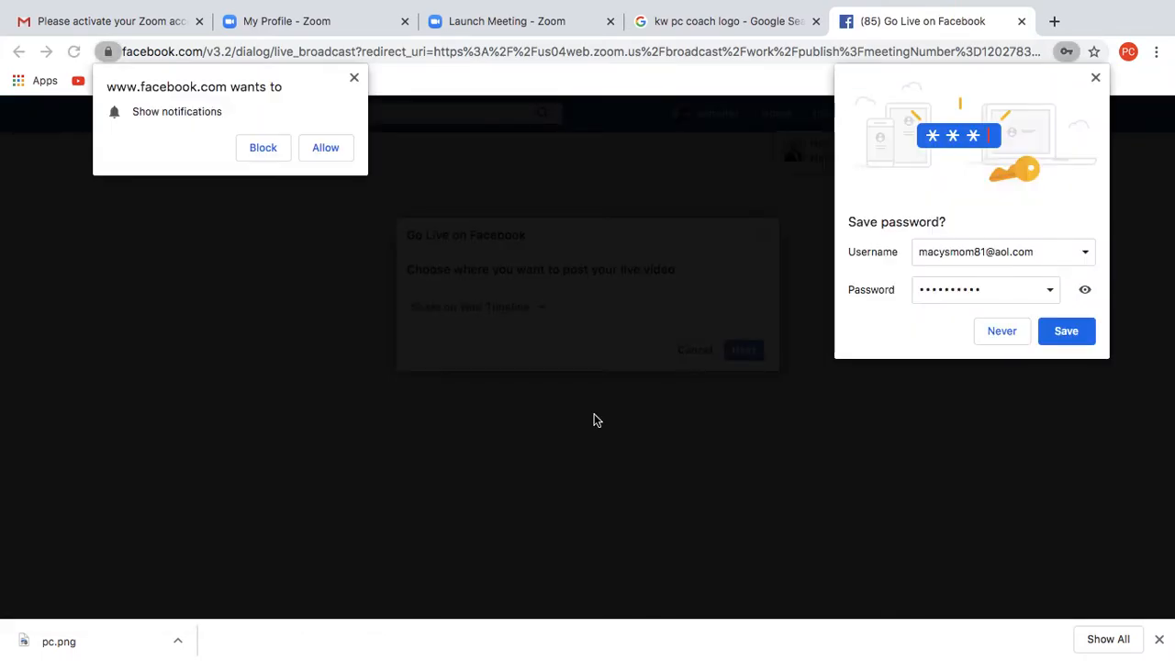
- Allow Facebook notifications and save the Facebook password in Chrome
{"action": "left_click", "coordinate": [339, 154]}
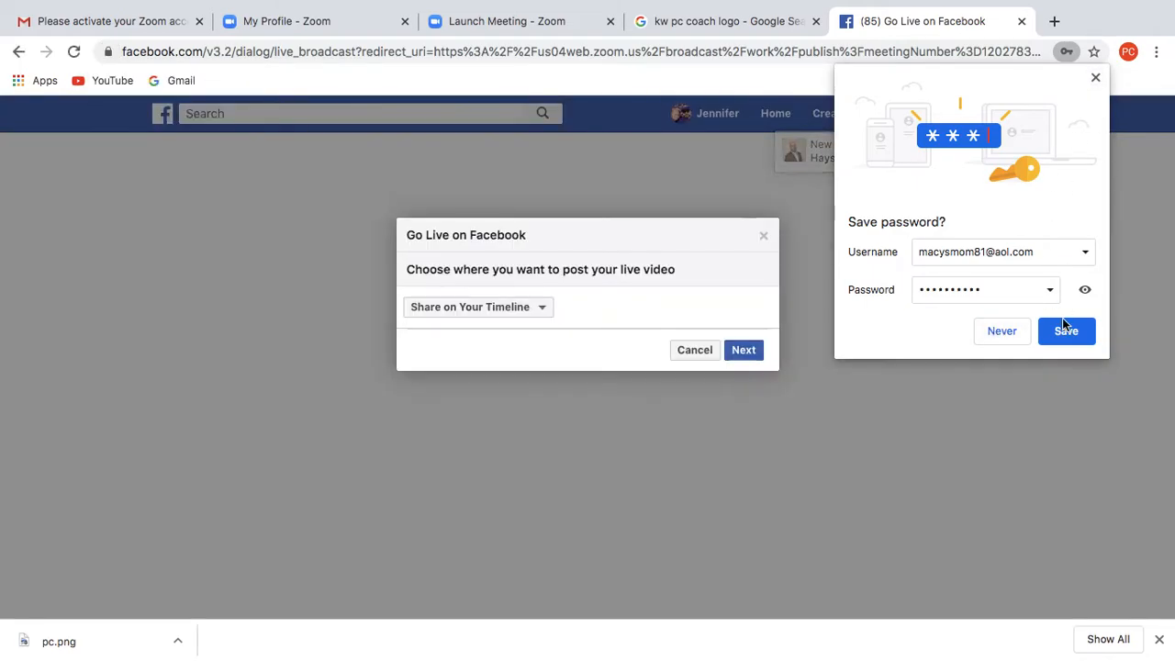
{"action": "left_click", "coordinate": [1065, 331]}
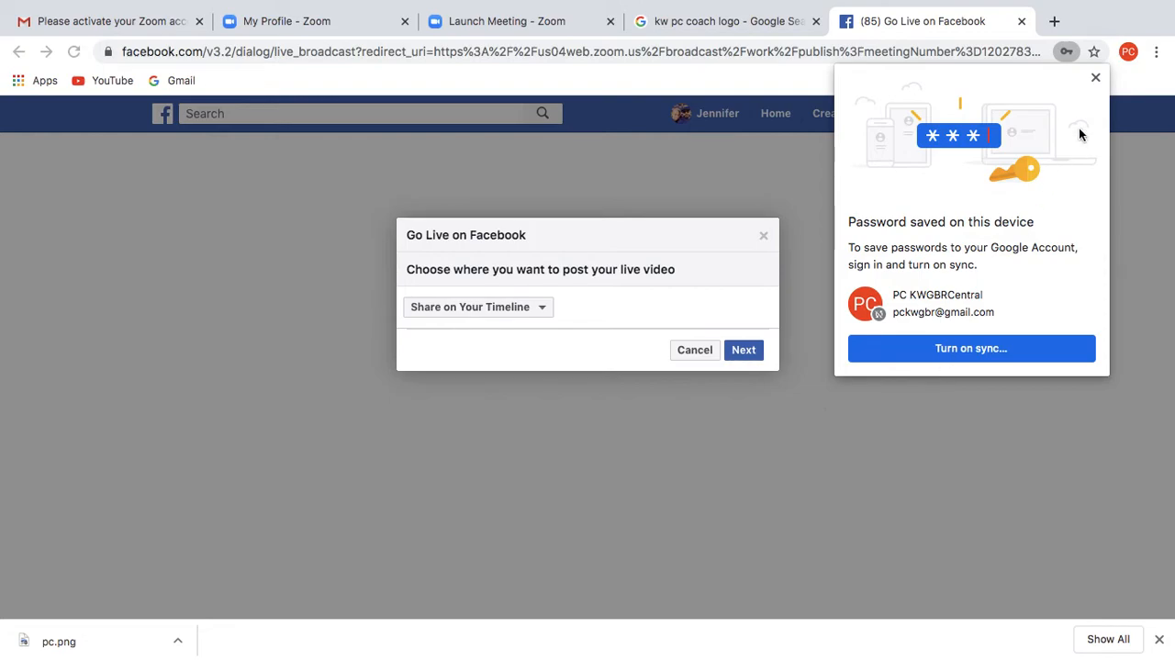
{"action": "left_click", "coordinate": [1095, 77]}
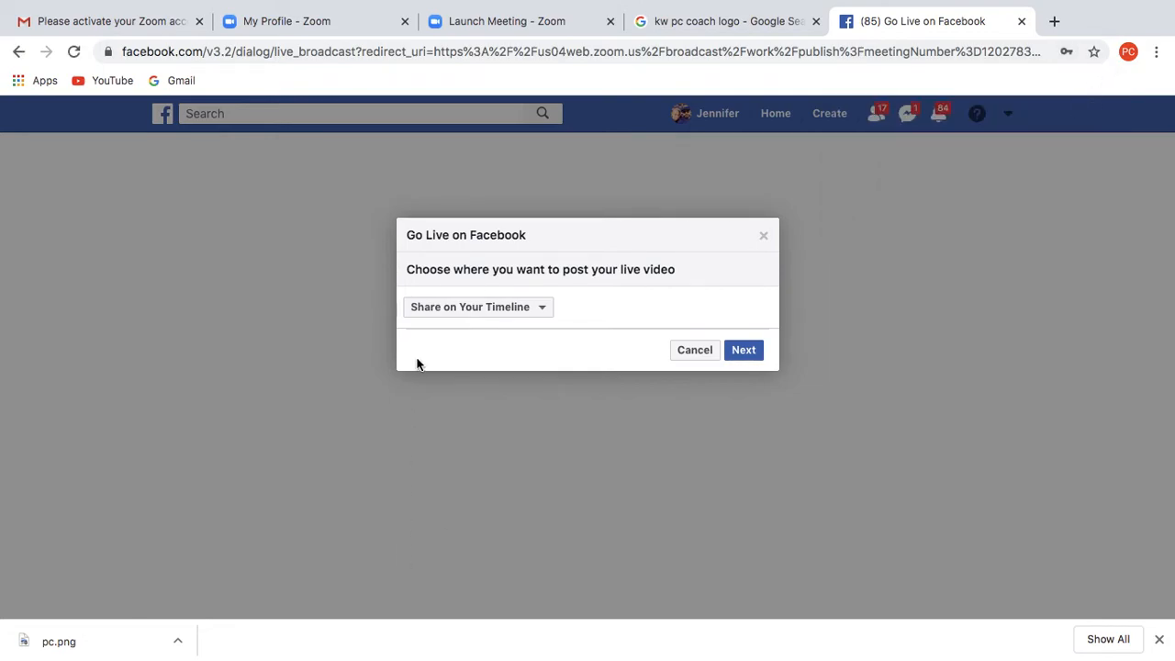
- Post the live video in the KWGBR Agents & Admin group and continue
{"action": "left_click", "coordinate": [521, 312]}
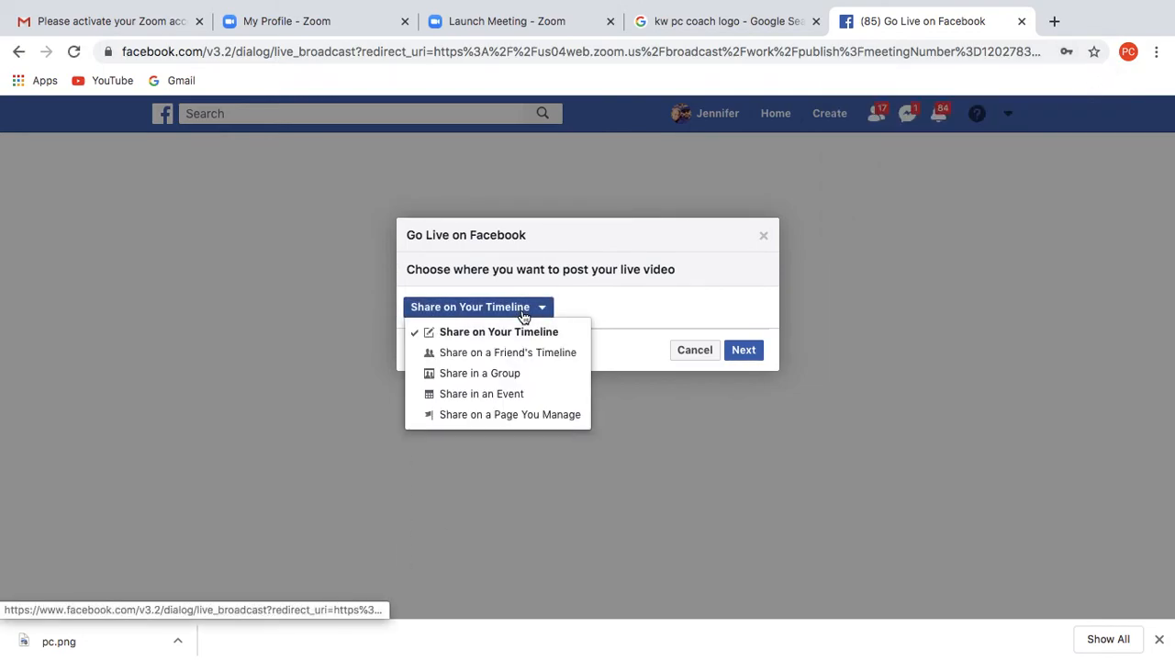
{"action": "left_click", "coordinate": [508, 374]}
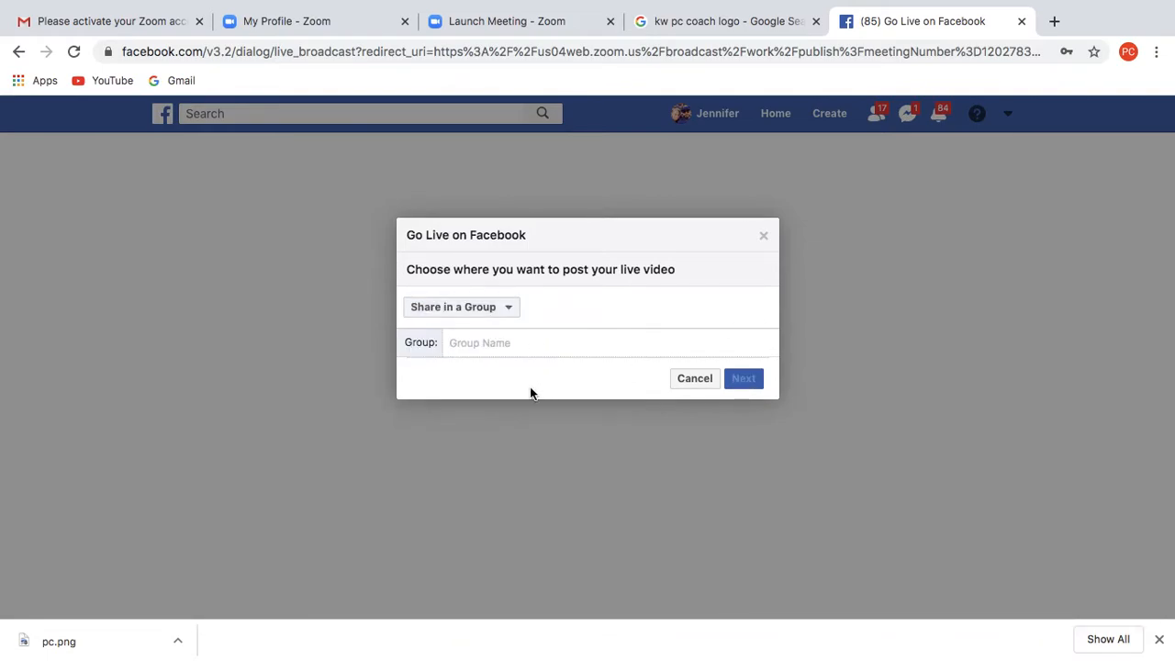
{"action": "type", "text": "kw"}
{"action": "left_click", "coordinate": [529, 392]}
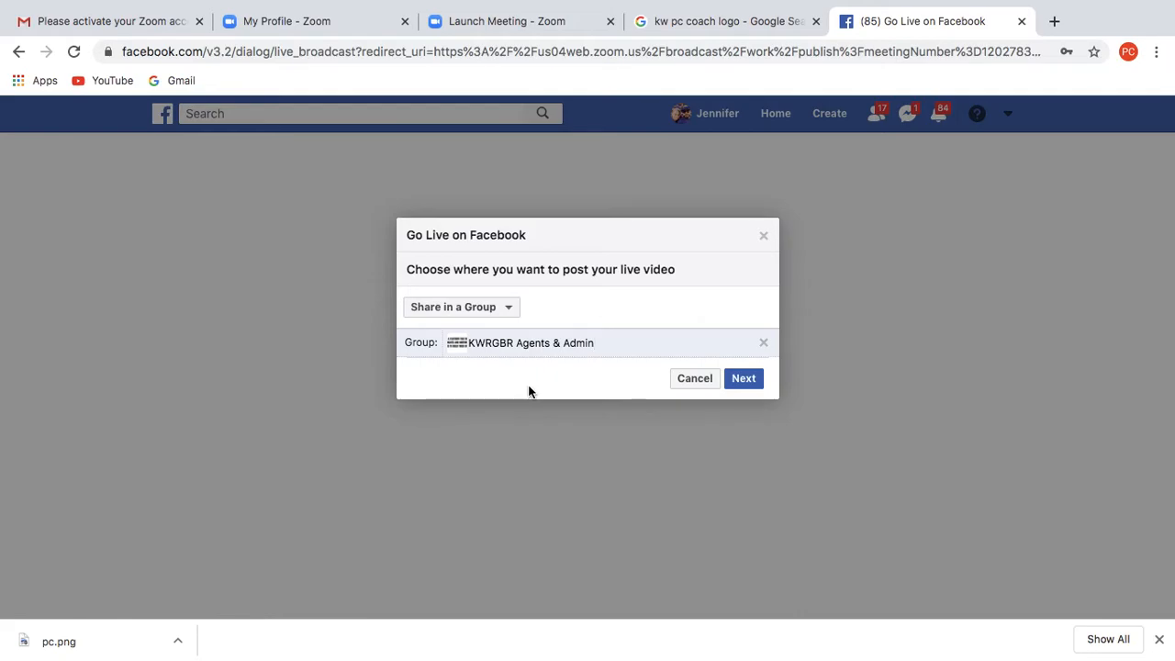
{"action": "left_click", "coordinate": [735, 384]}
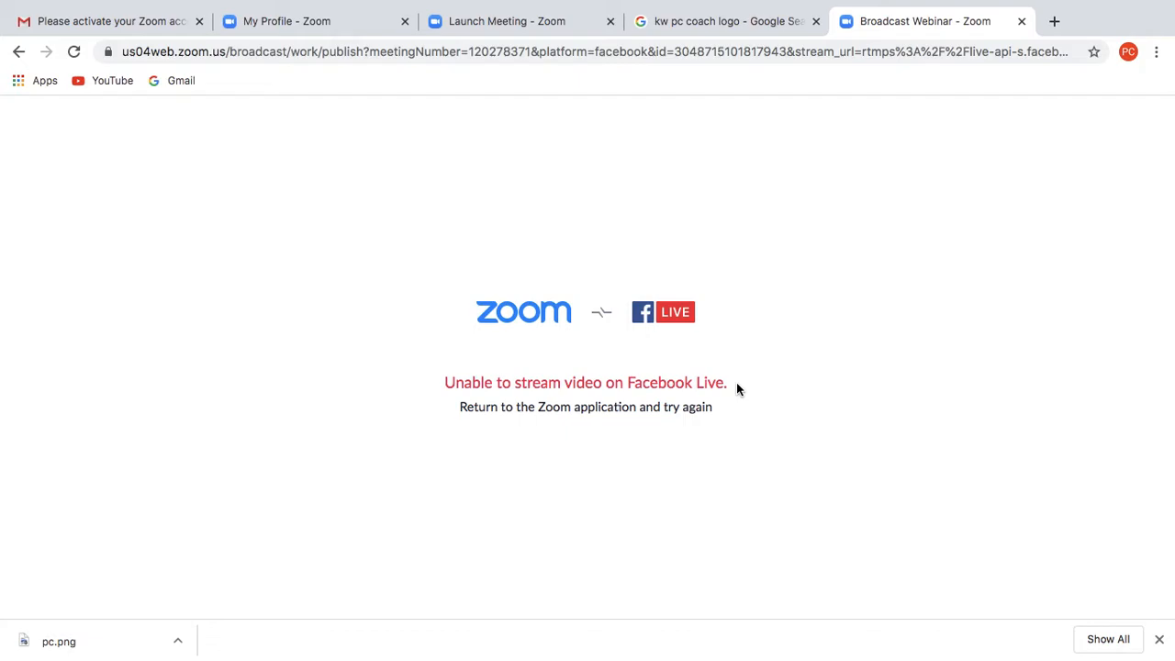
- Close the failed Broadcast Webinar tab and look through Chrome's History menu
{"action": "left_click", "coordinate": [1022, 21]}
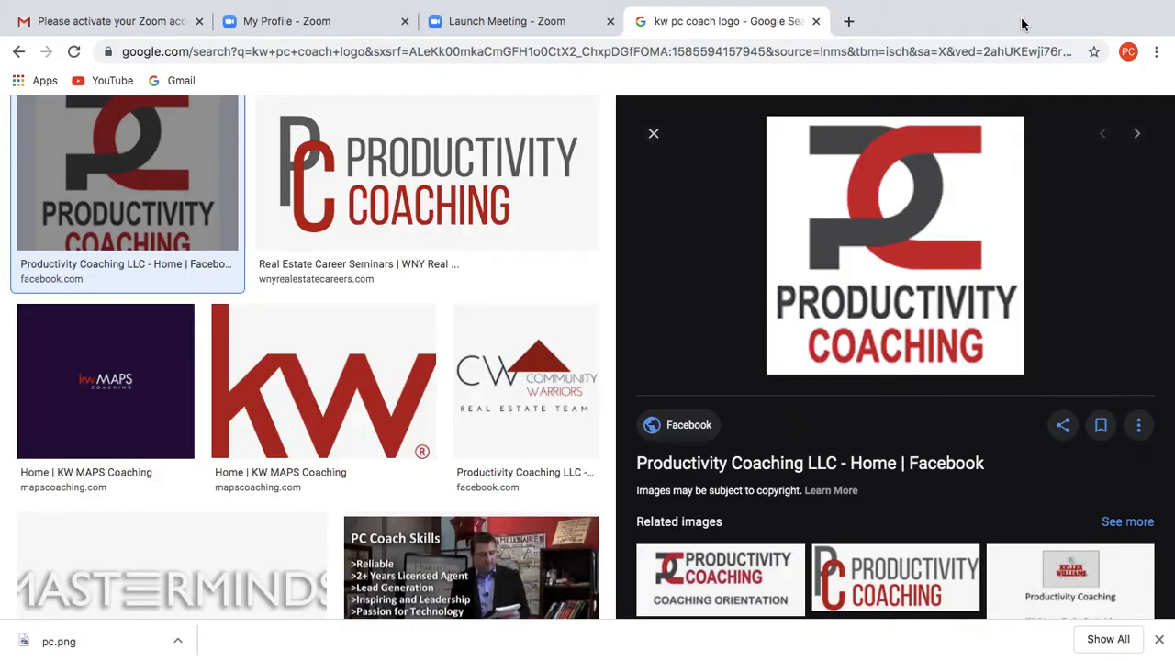
{"action": "mouse_move", "coordinate": [86, 5]}
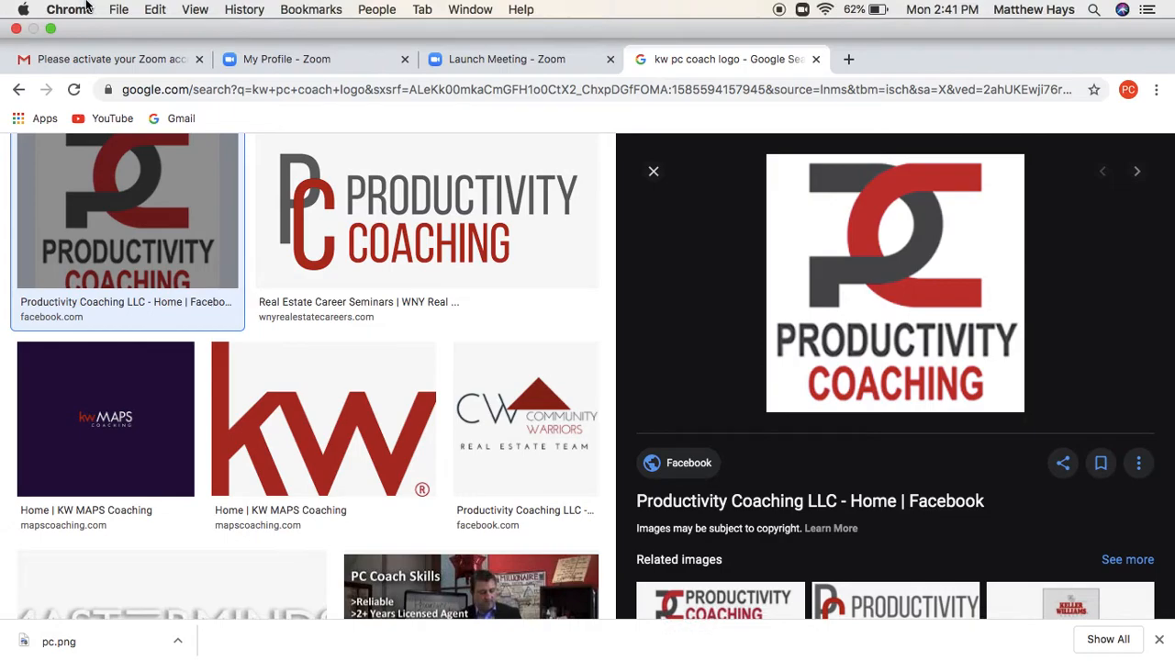
{"action": "left_click", "coordinate": [246, 10]}
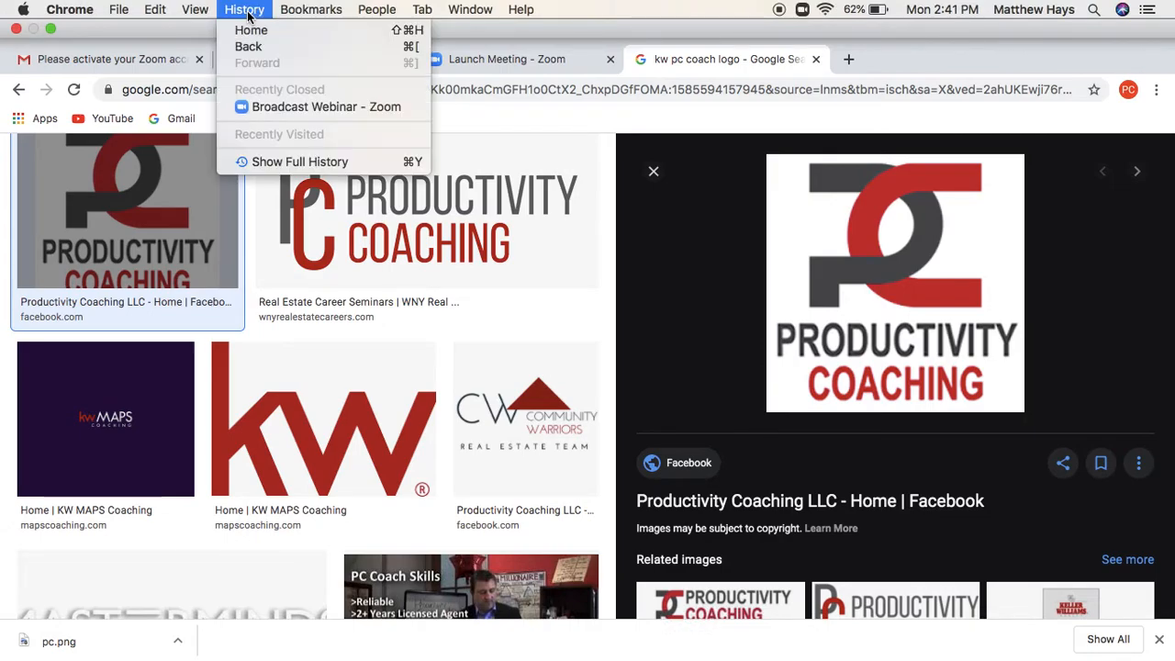
- Clear Chrome's browsing history, cookies and cached files for the last 7 days
{"action": "mouse_move", "coordinate": [309, 15]}
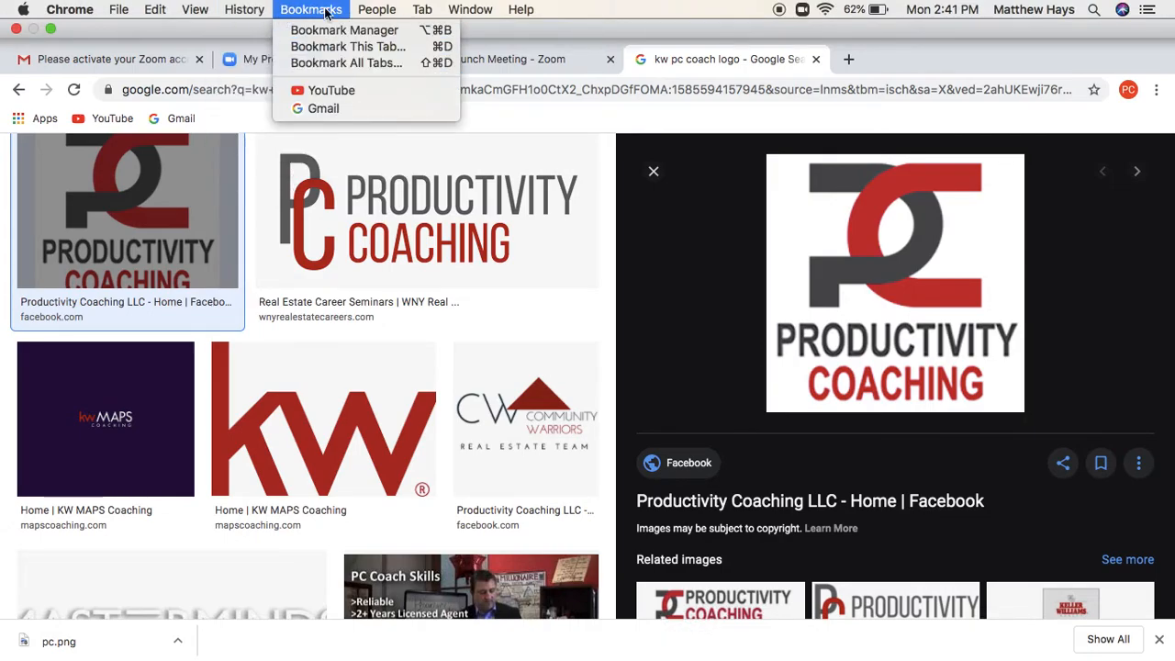
{"action": "mouse_move", "coordinate": [117, 17]}
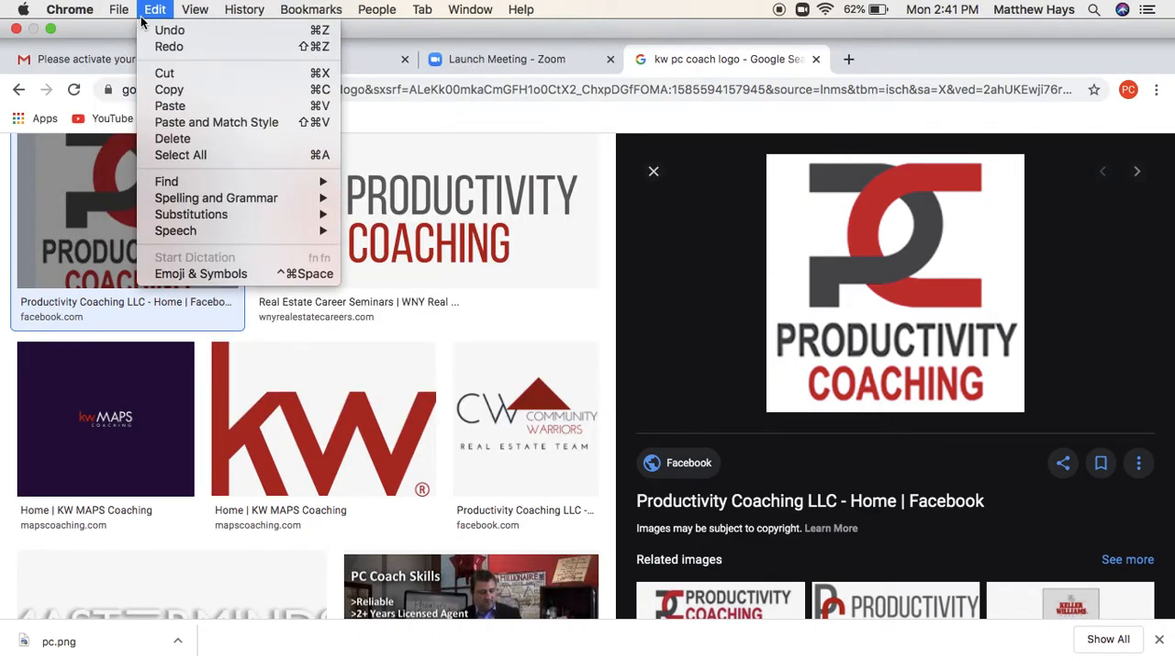
{"action": "mouse_move", "coordinate": [73, 11]}
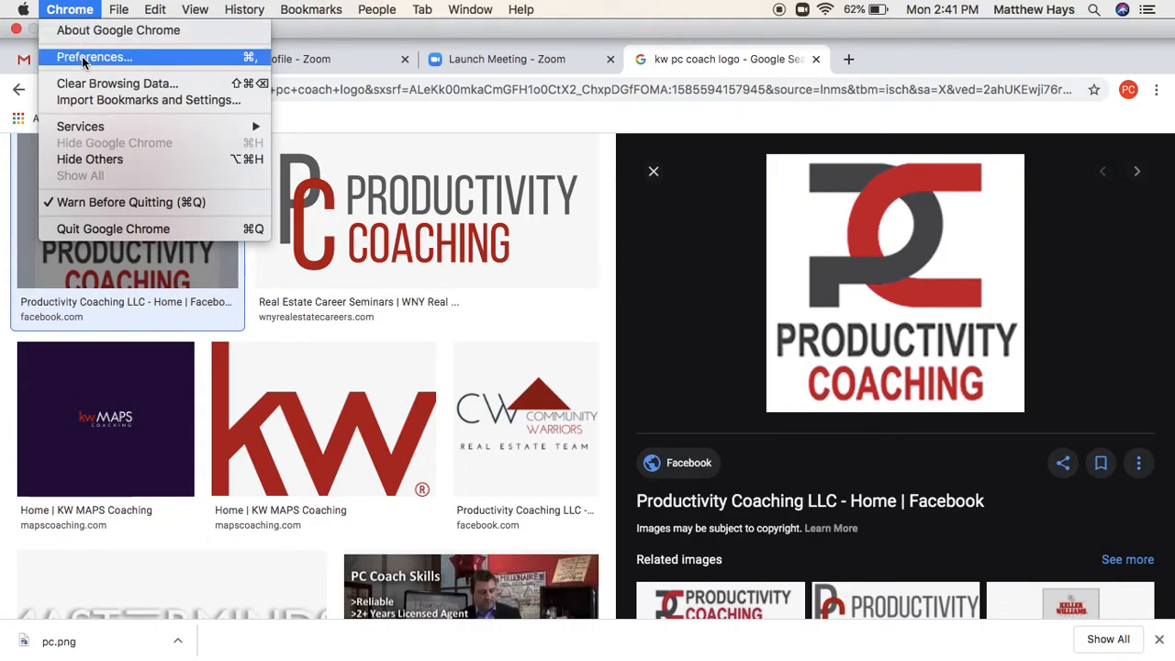
{"action": "left_click", "coordinate": [85, 83]}
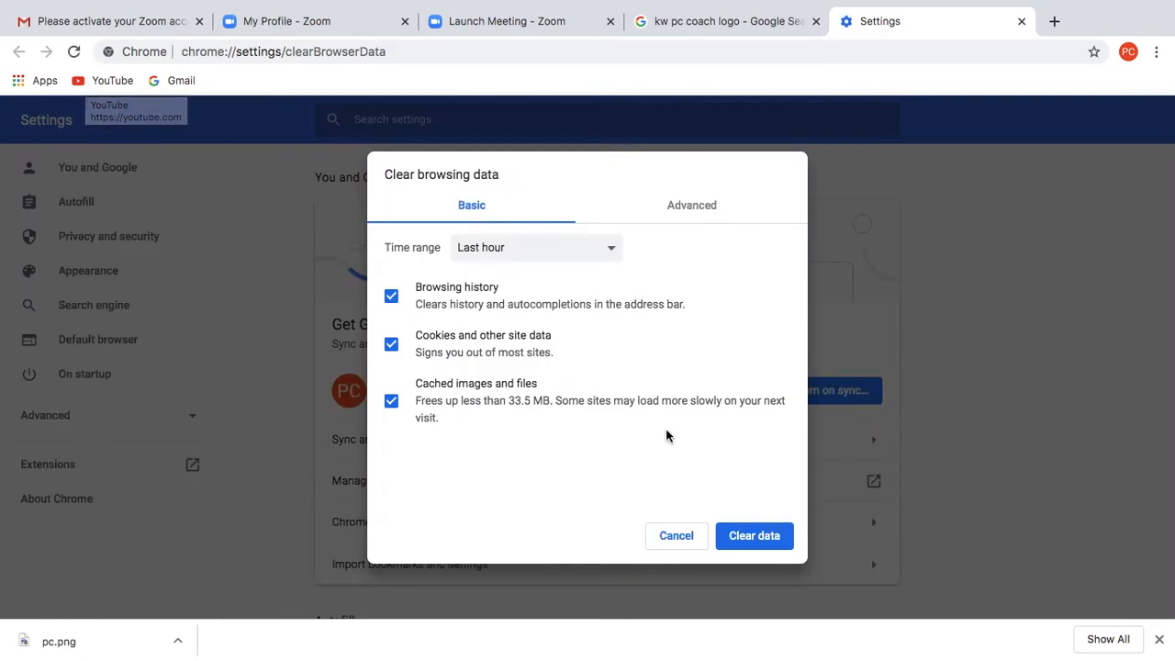
{"action": "left_click", "coordinate": [608, 252]}
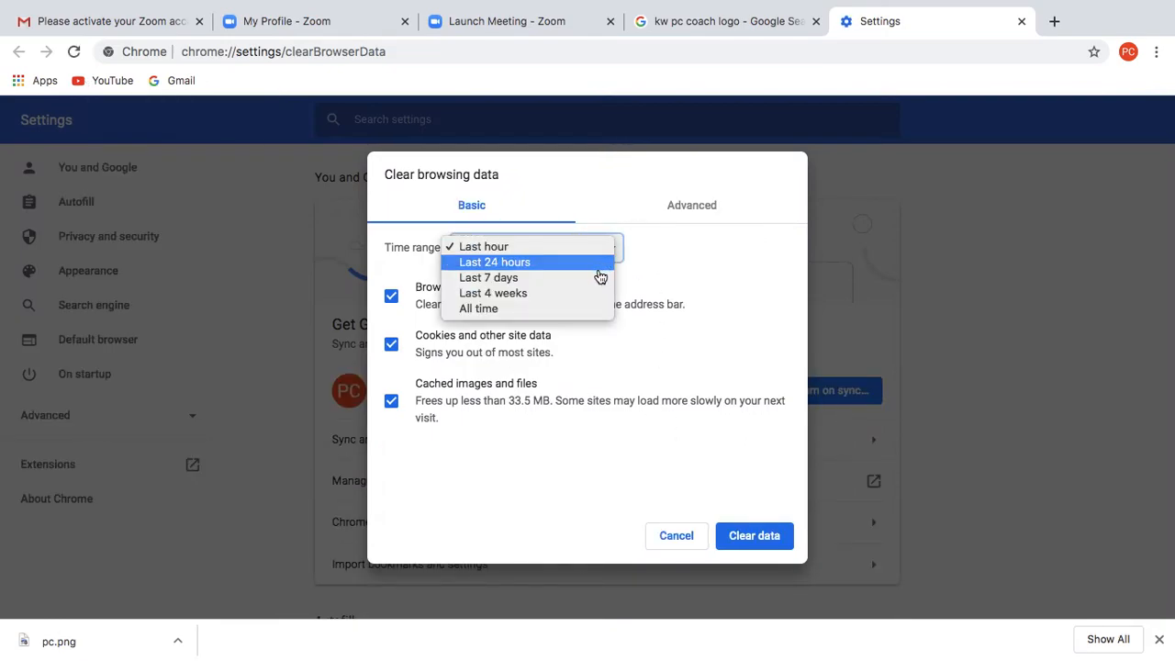
{"action": "left_click", "coordinate": [601, 278]}
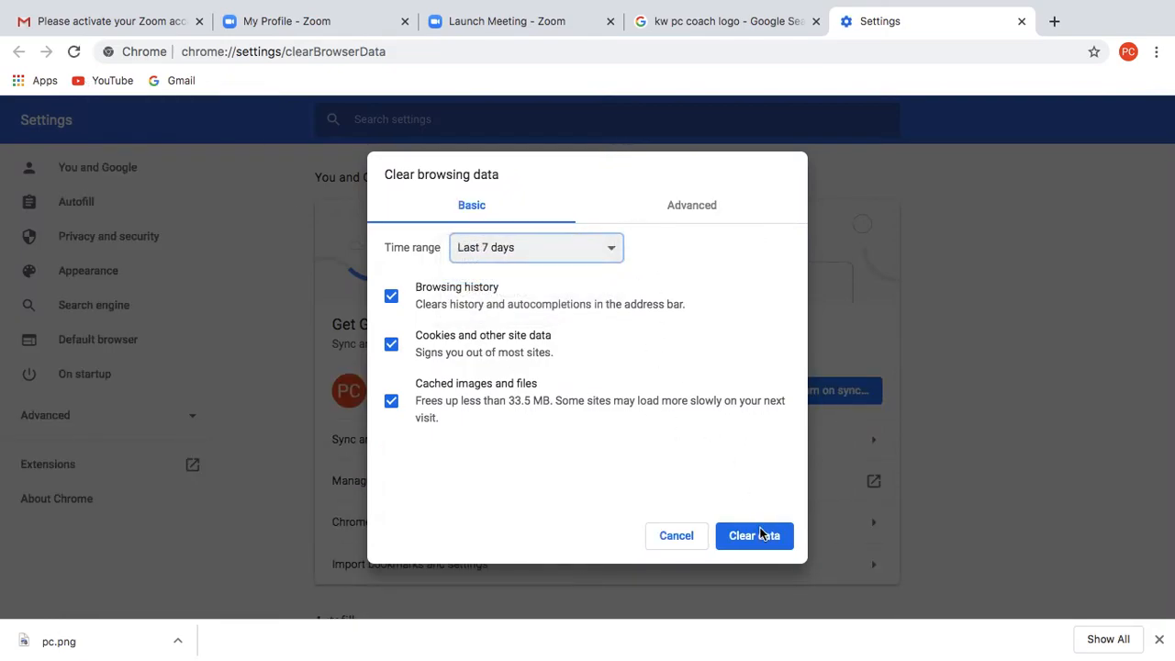
{"action": "left_click", "coordinate": [759, 531]}
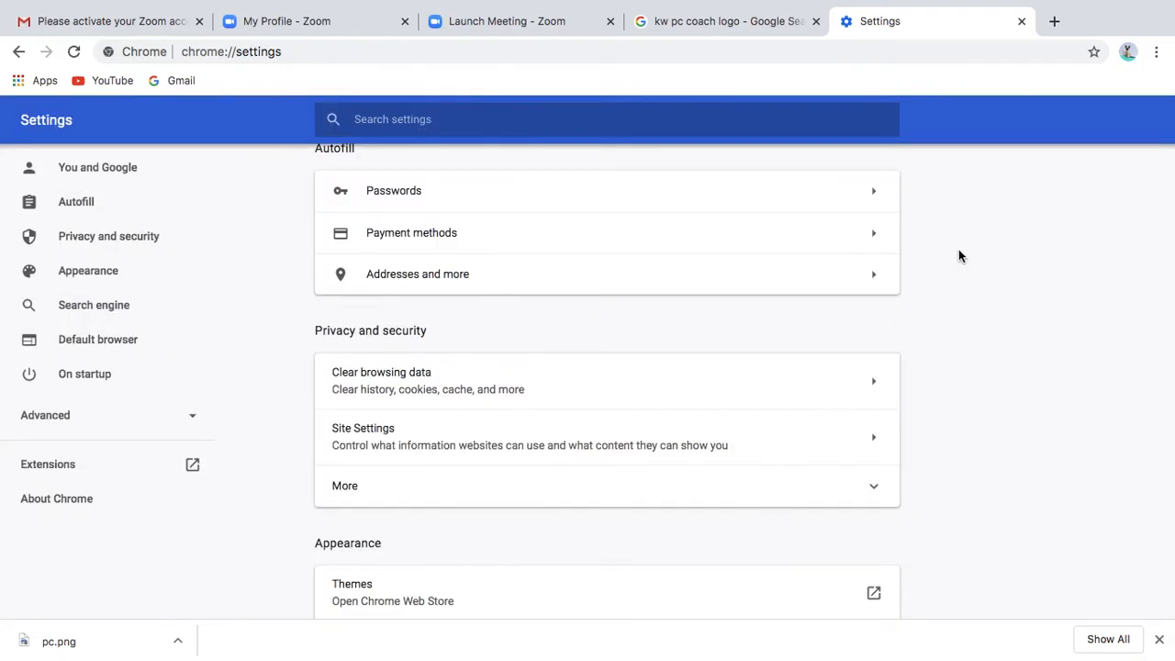
- Start streaming the Zoom meeting live to Facebook, logging in with the saved account
{"action": "mouse_move", "coordinate": [674, 647]}
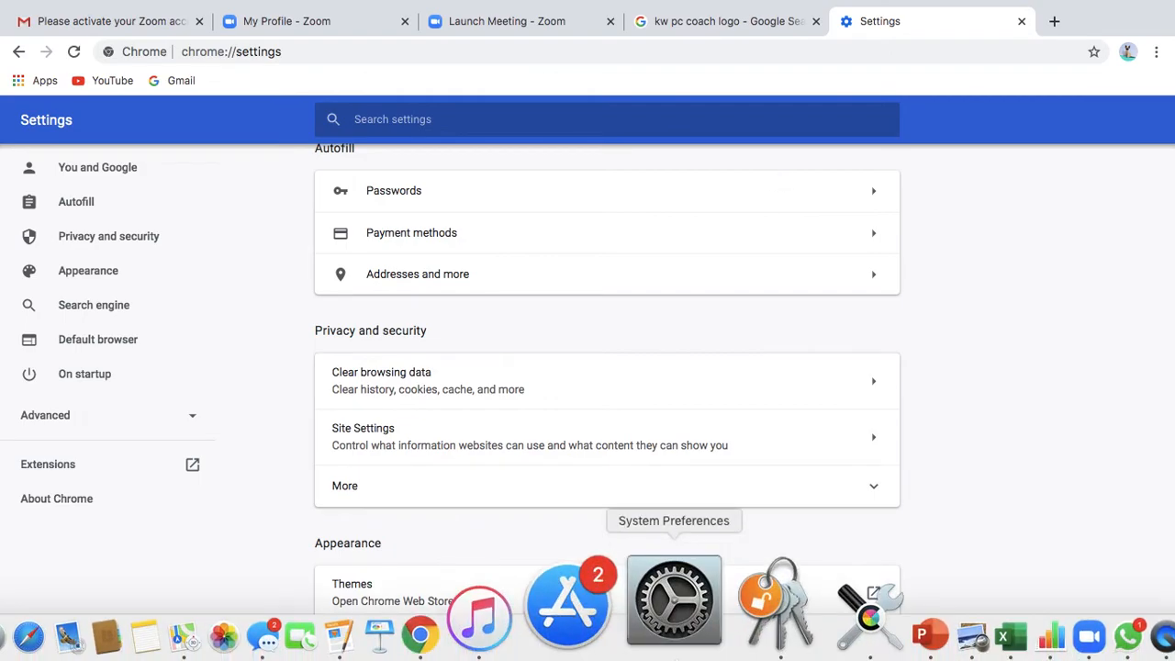
{"action": "left_click", "coordinate": [938, 632]}
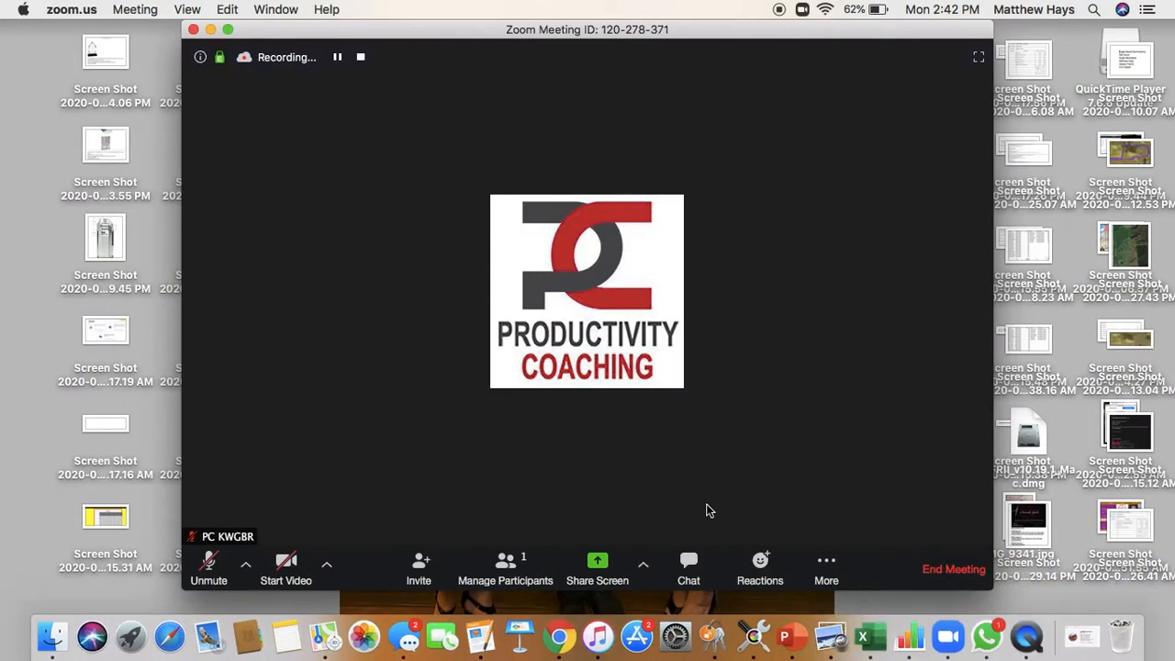
{"action": "left_click", "coordinate": [804, 568]}
{"action": "left_click", "coordinate": [858, 420]}
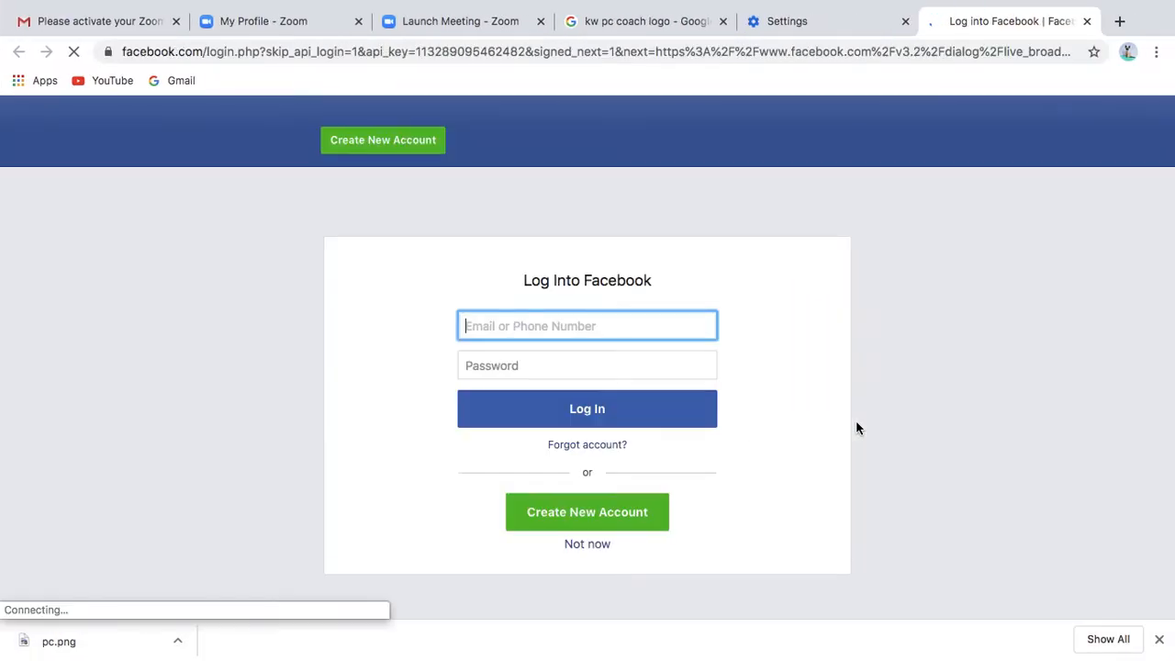
{"action": "left_click", "coordinate": [640, 423]}
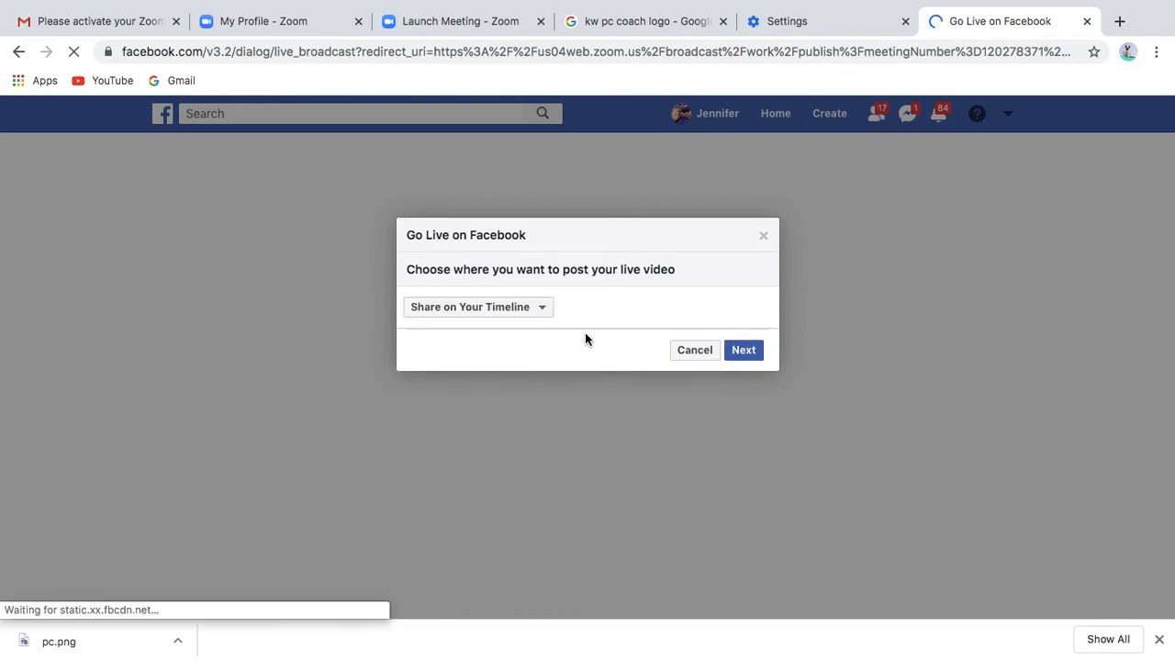
- Post the live video to the KWRGBR Agents & Admin group instead of the timeline
{"action": "left_click", "coordinate": [542, 307]}
{"action": "left_click", "coordinate": [519, 373]}
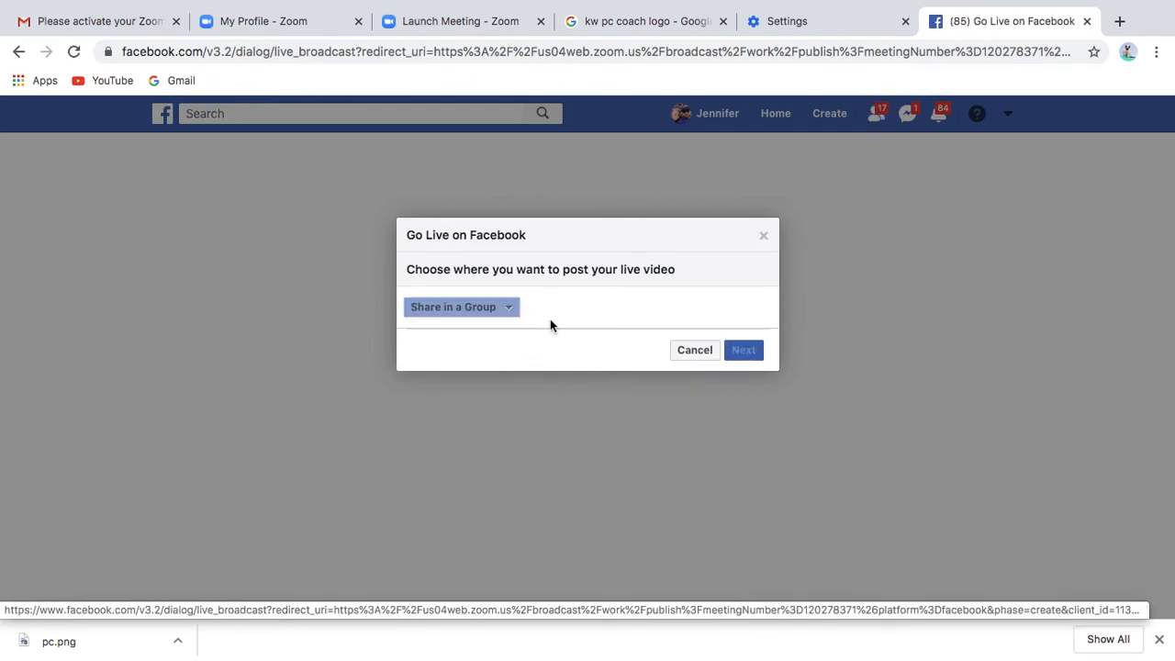
{"action": "left_click", "coordinate": [506, 341]}
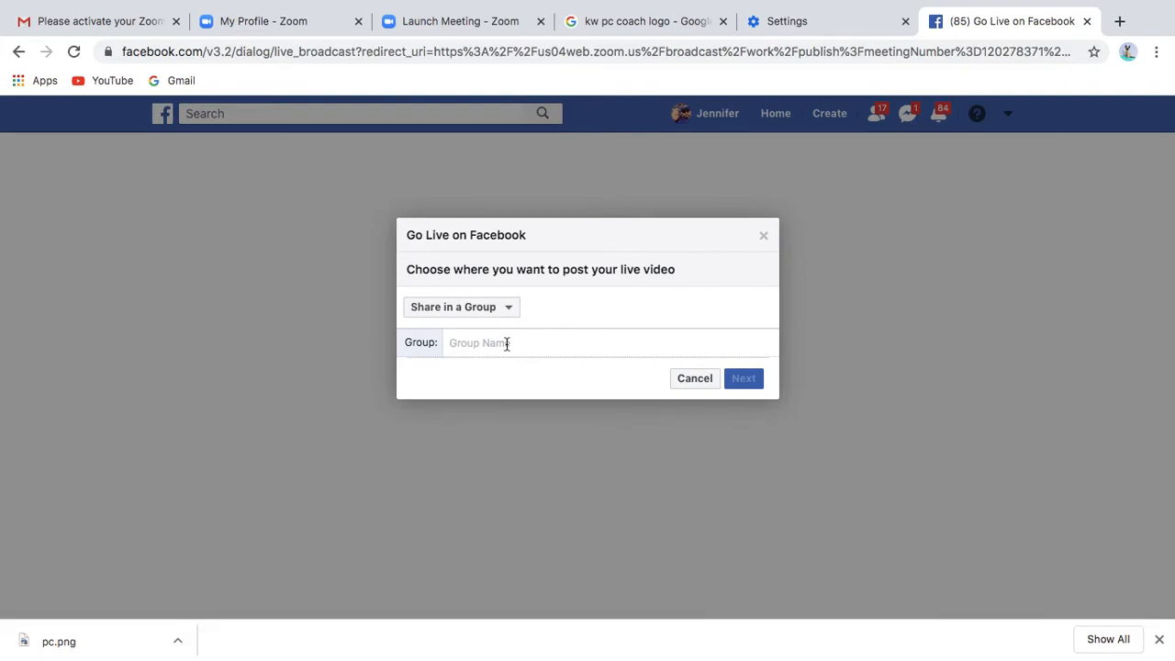
{"action": "type", "text": "kw"}
{"action": "left_click", "coordinate": [503, 394]}
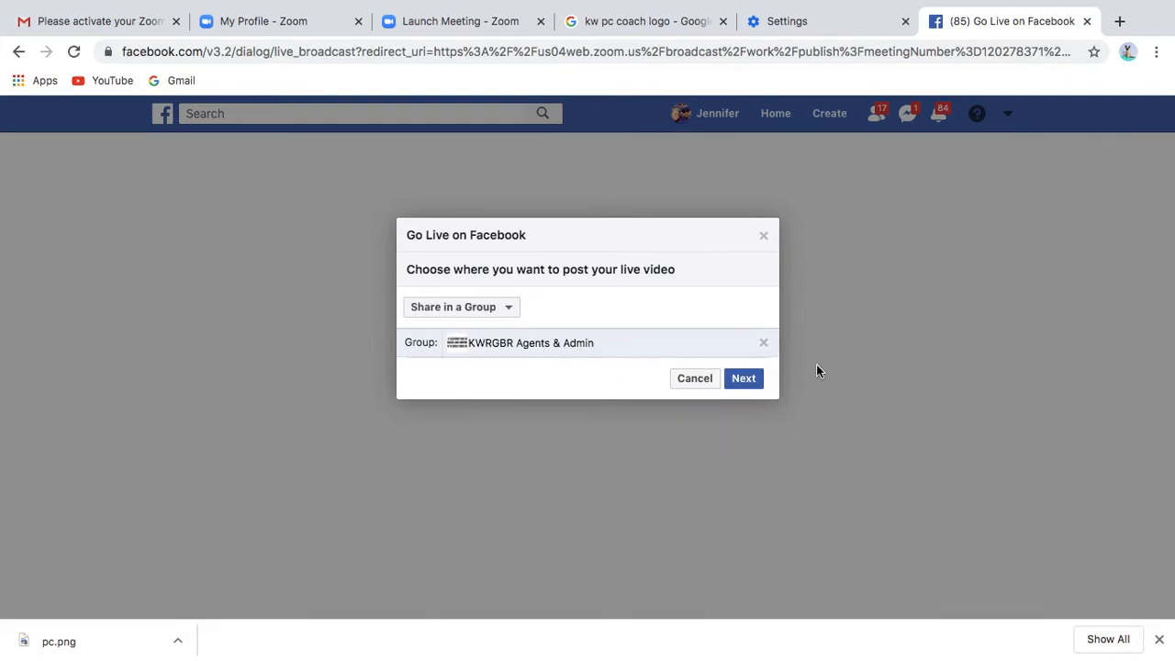
{"action": "left_click", "coordinate": [758, 383]}
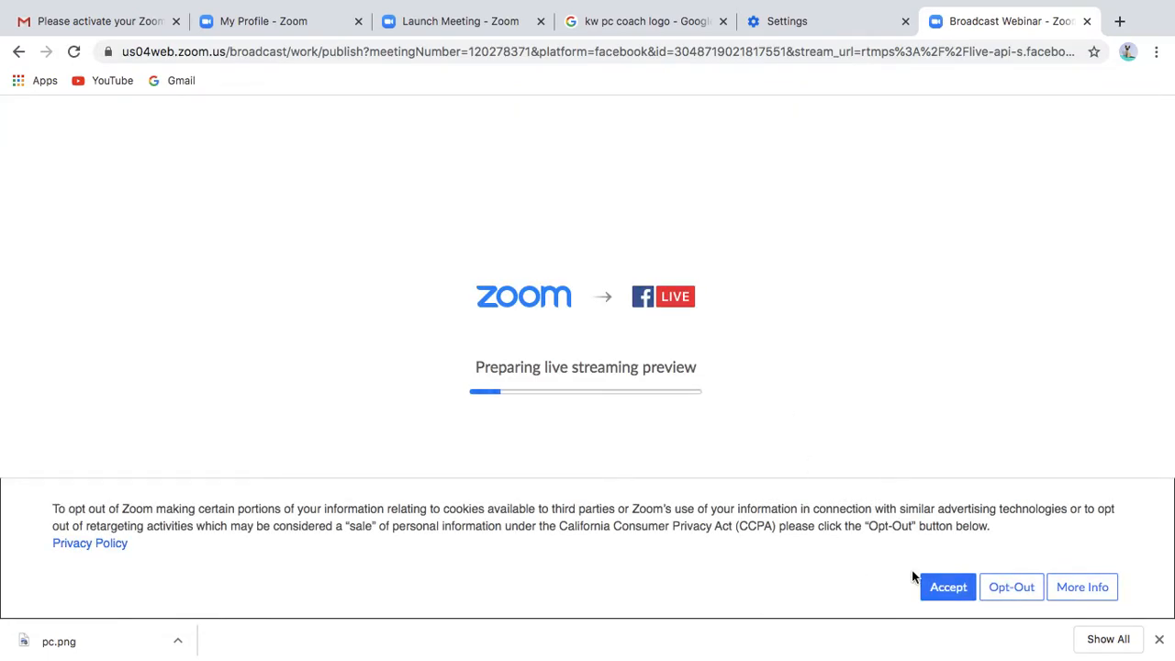
- Accept the CCPA cookie banner so the live-streaming preview can load
{"action": "left_click", "coordinate": [945, 592]}
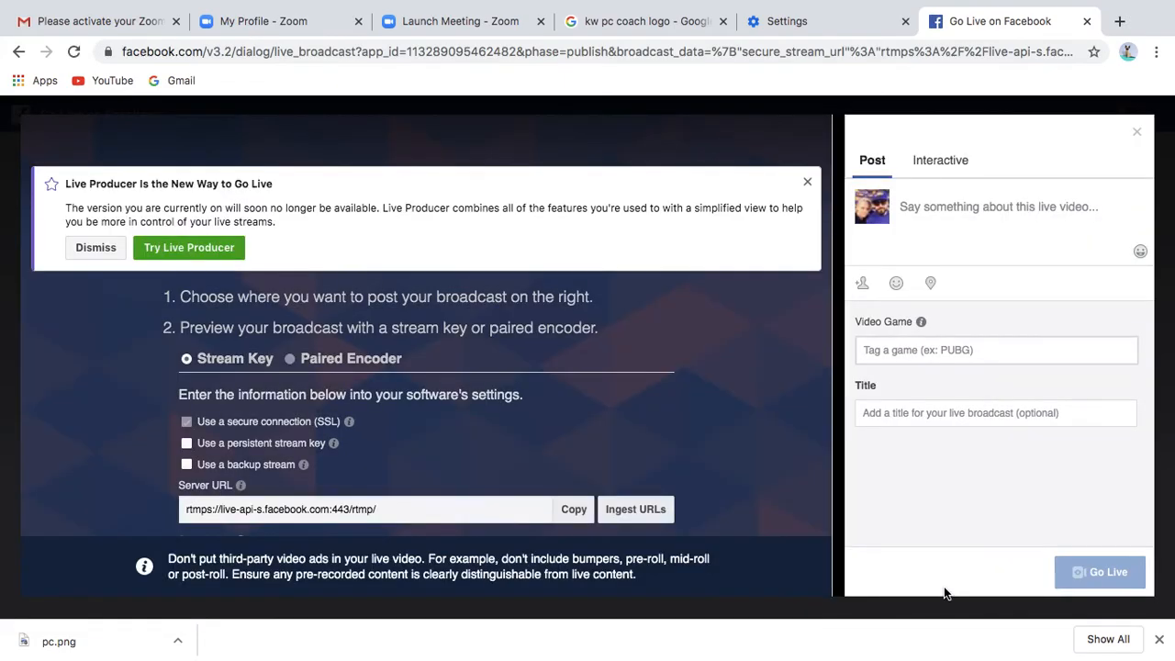
- Dismiss the Live Producer banner and enter 'PC Coaching' as the broadcast title
{"action": "left_click", "coordinate": [105, 256]}
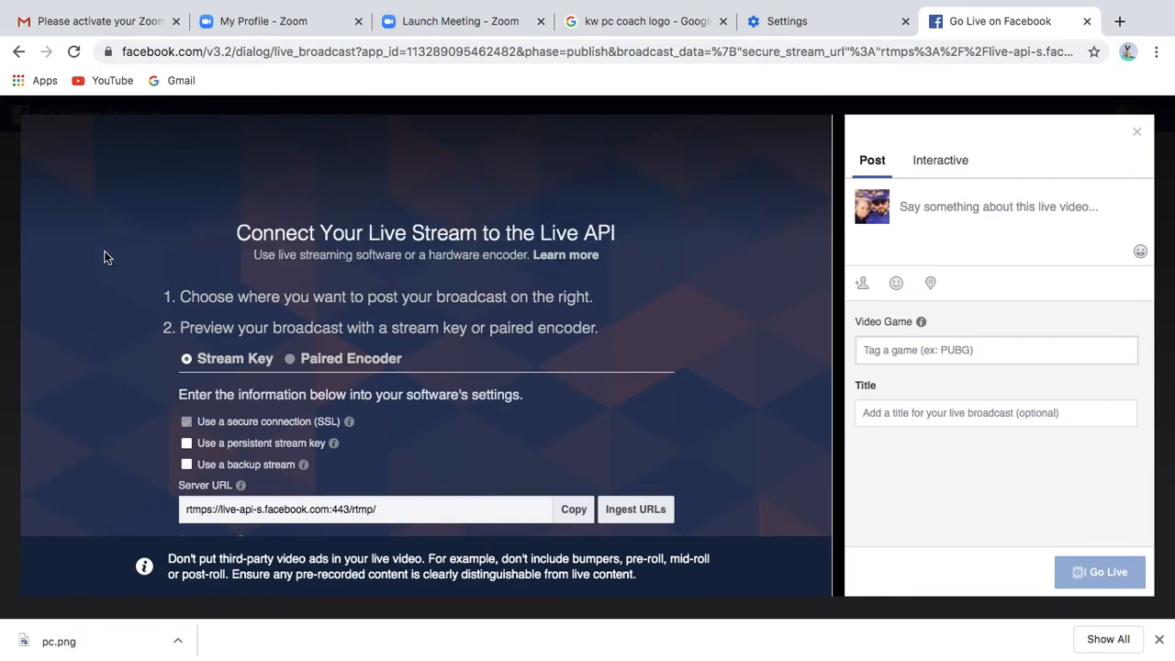
{"action": "scroll", "coordinate": [663, 463], "scroll_direction": "down", "scroll_amount": 1}
{"action": "scroll", "coordinate": [663, 463], "scroll_direction": "up", "scroll_amount": 1}
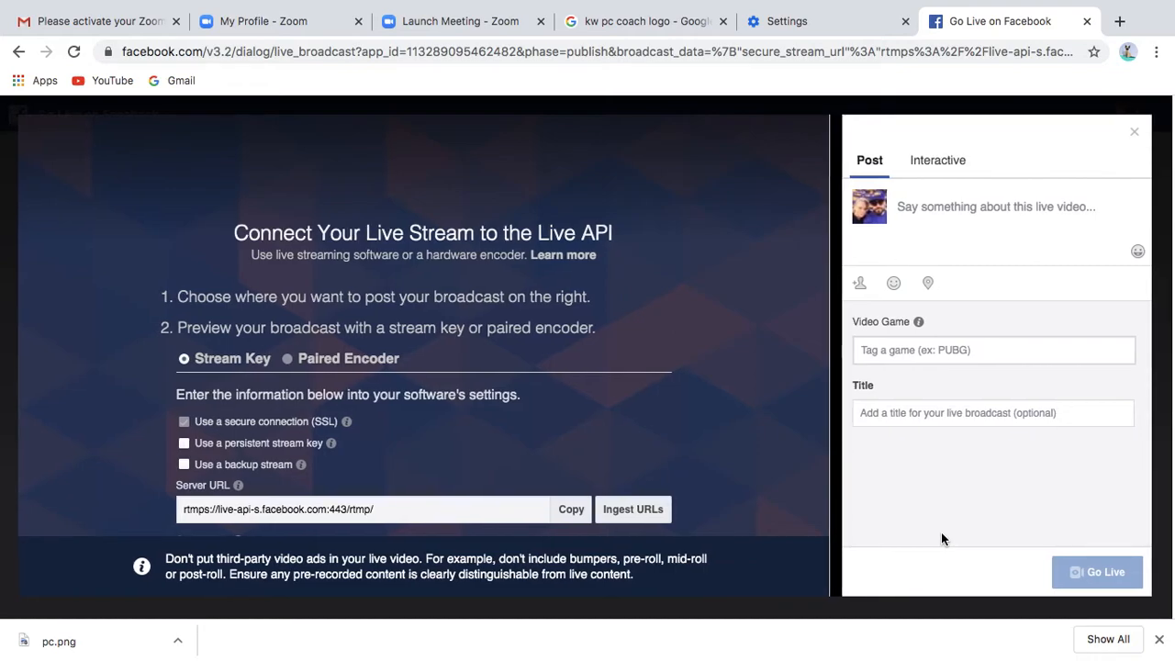
{"action": "left_click", "coordinate": [939, 414]}
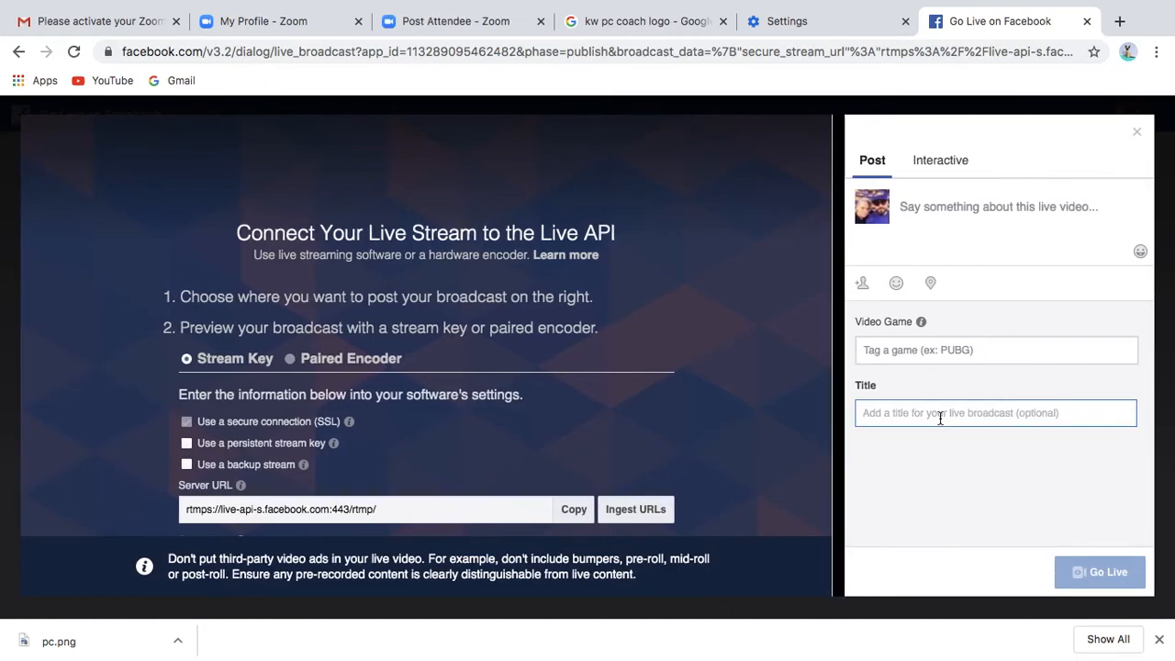
{"action": "type", "text": "P"}
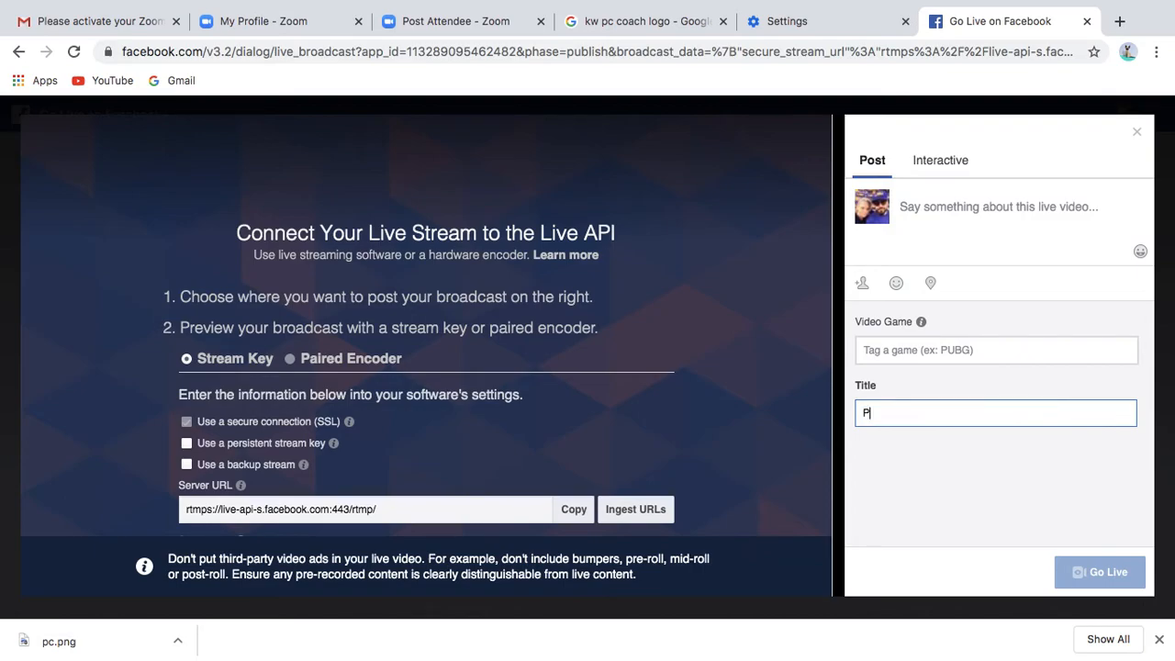
{"action": "type", "text": "C Coaching"}
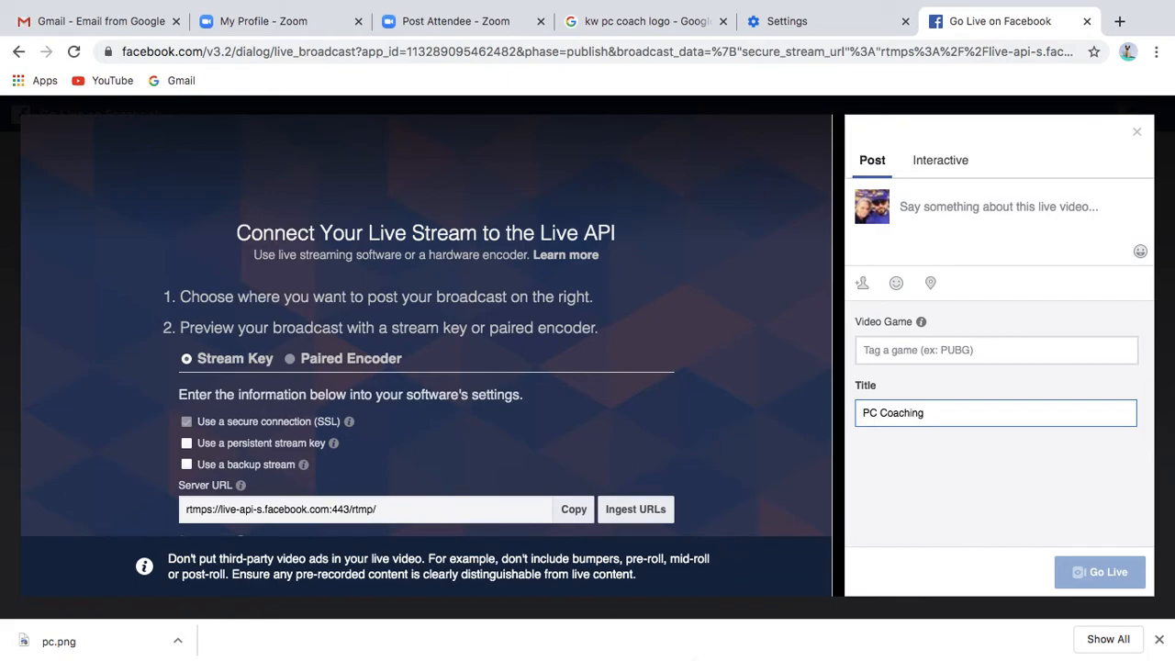
{"action": "mouse_move", "coordinate": [648, 634]}
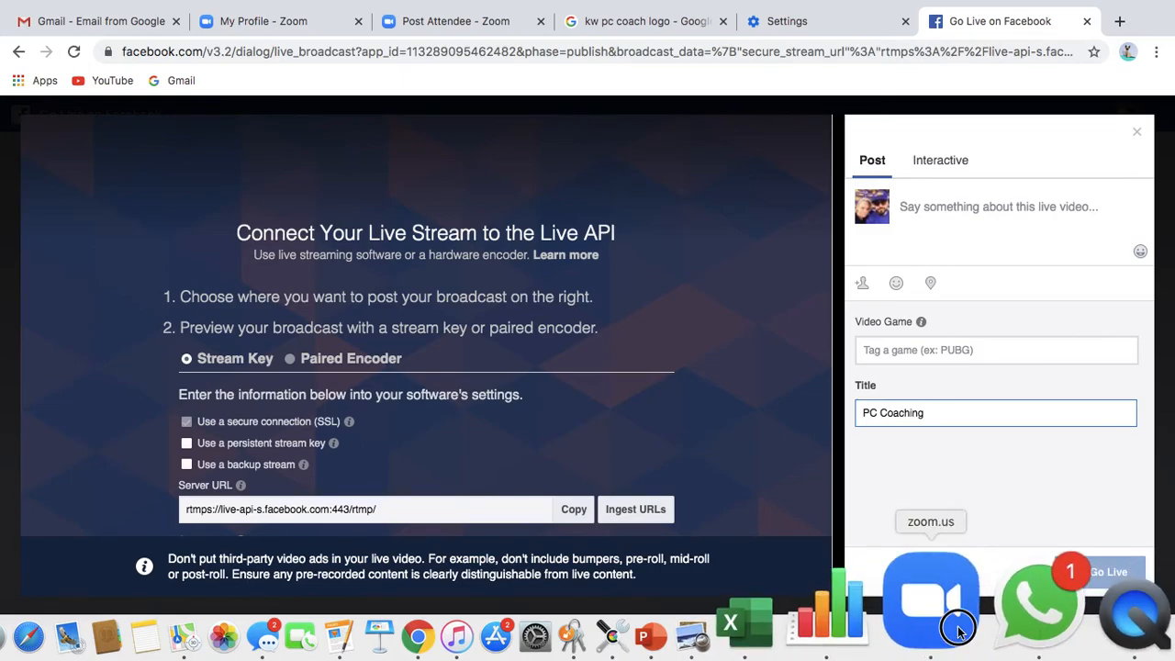
- End the Zoom meeting for all participants and bring Chrome back to the front
{"action": "left_click", "coordinate": [931, 611]}
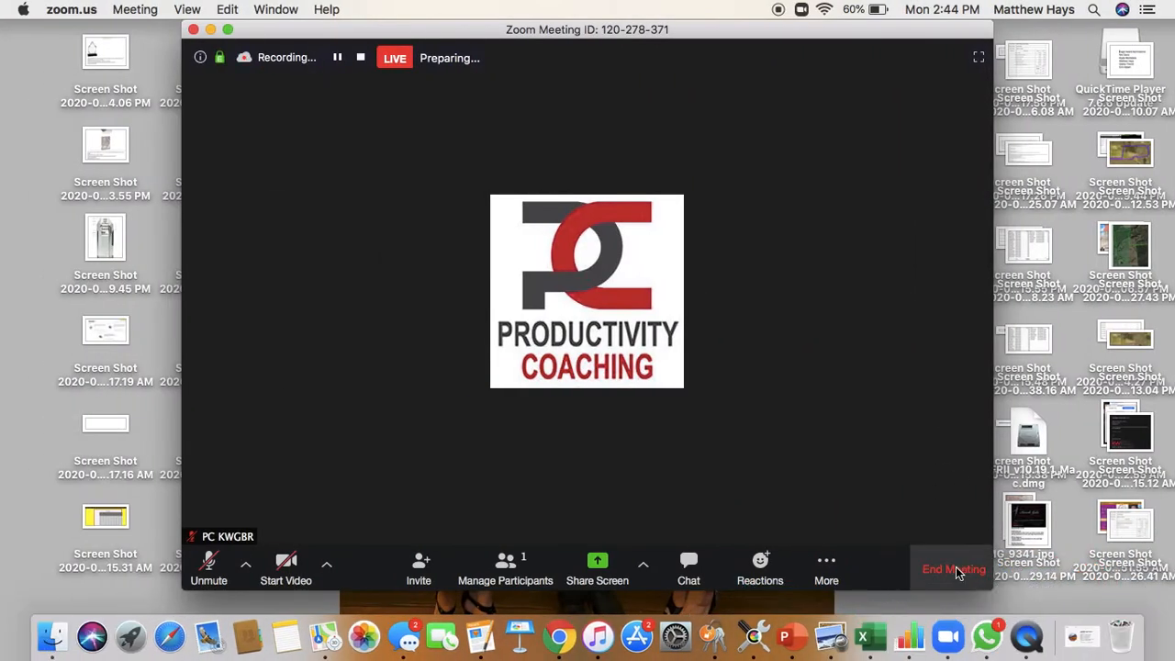
{"action": "left_click", "coordinate": [954, 568]}
{"action": "left_click", "coordinate": [751, 371]}
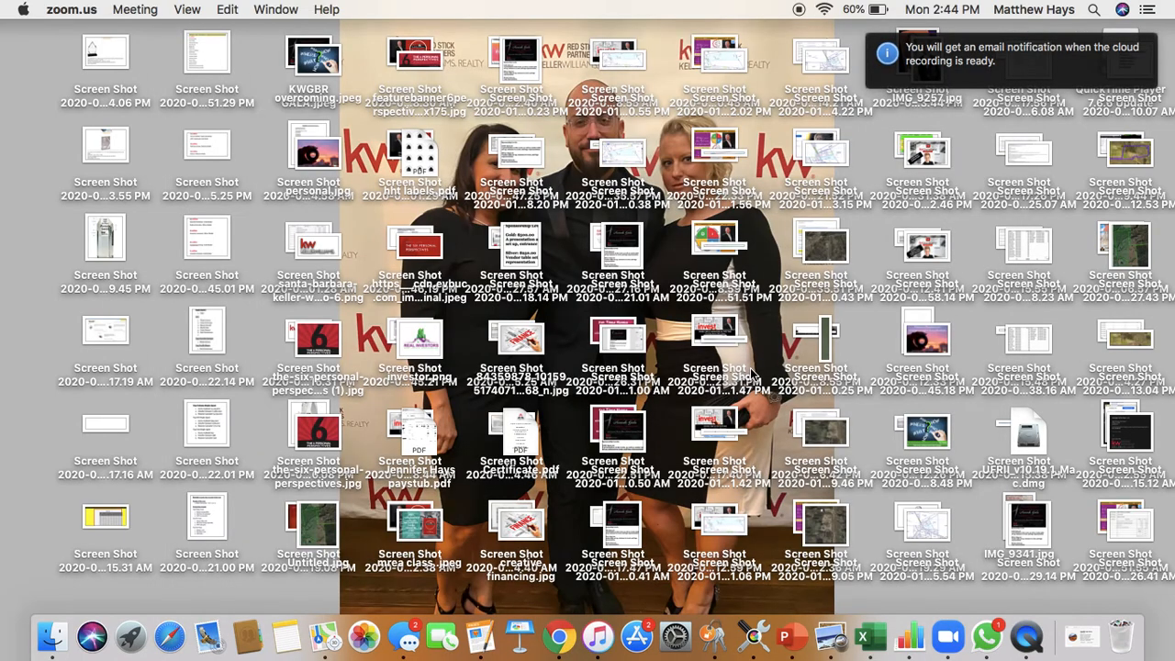
{"action": "left_click", "coordinate": [556, 640]}
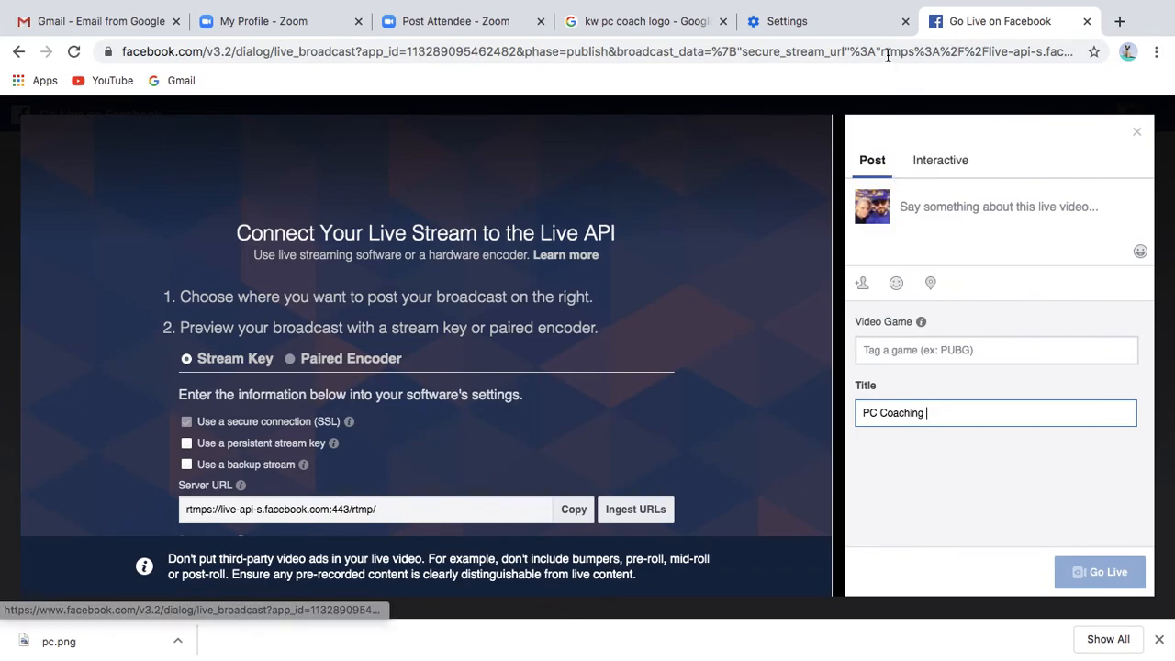
- Close the Go Live on Facebook, Settings and logo search tabs, returning to My Profile
{"action": "left_click", "coordinate": [1088, 20]}
{"action": "left_click", "coordinate": [1020, 22]}
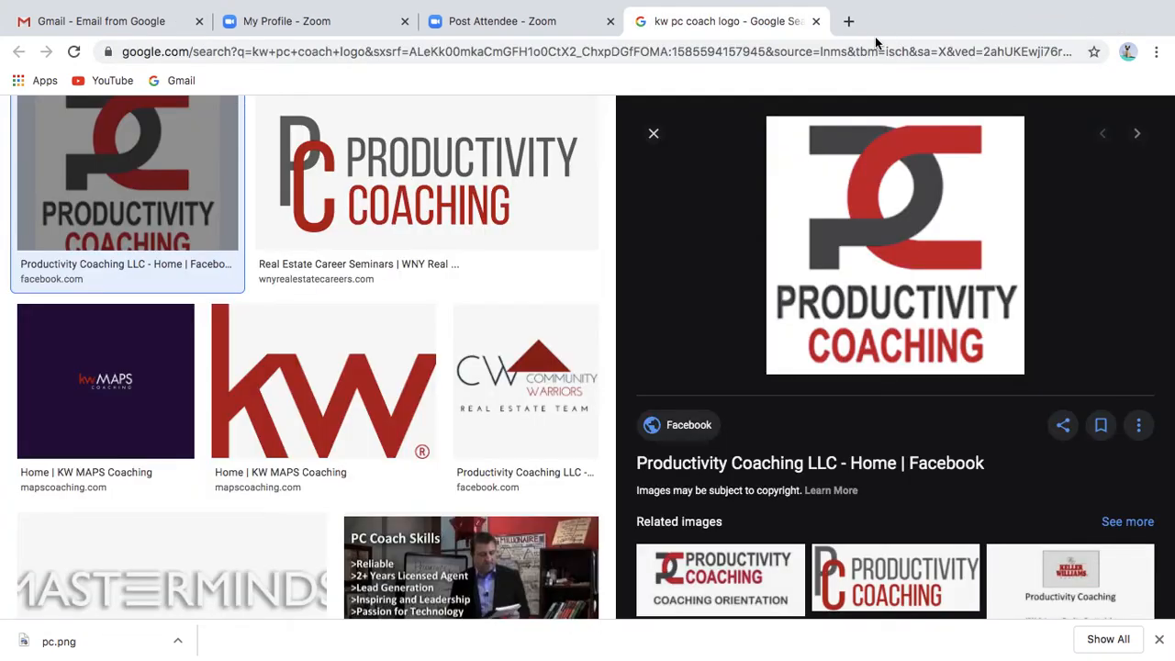
{"action": "left_click", "coordinate": [814, 22]}
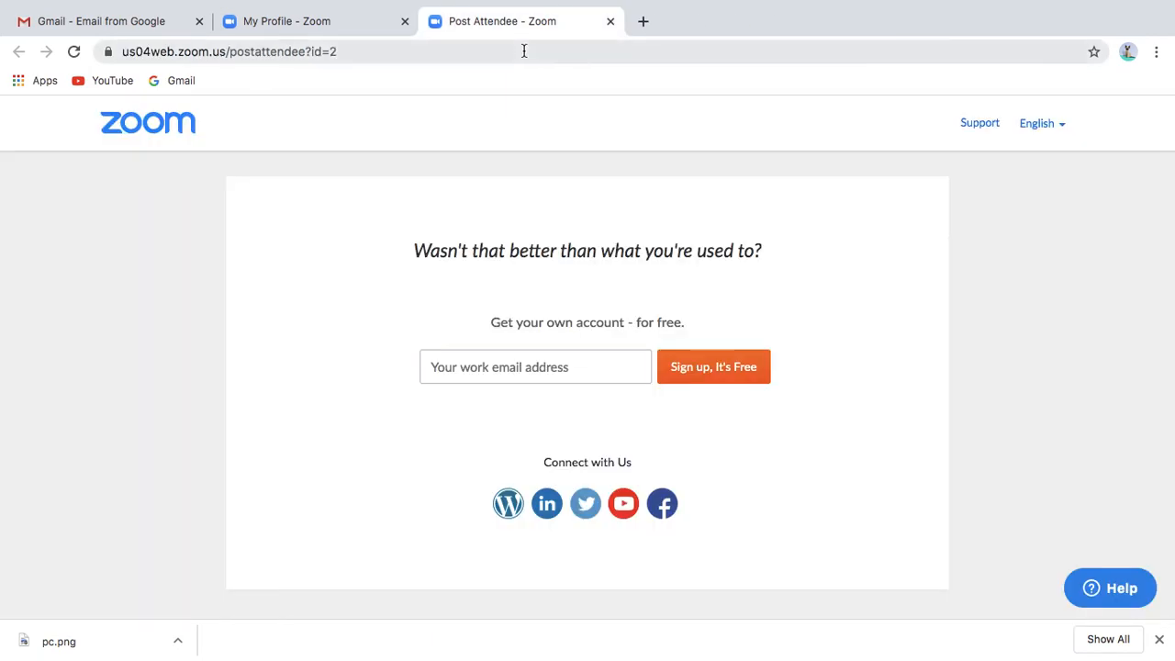
{"action": "left_click", "coordinate": [310, 35]}
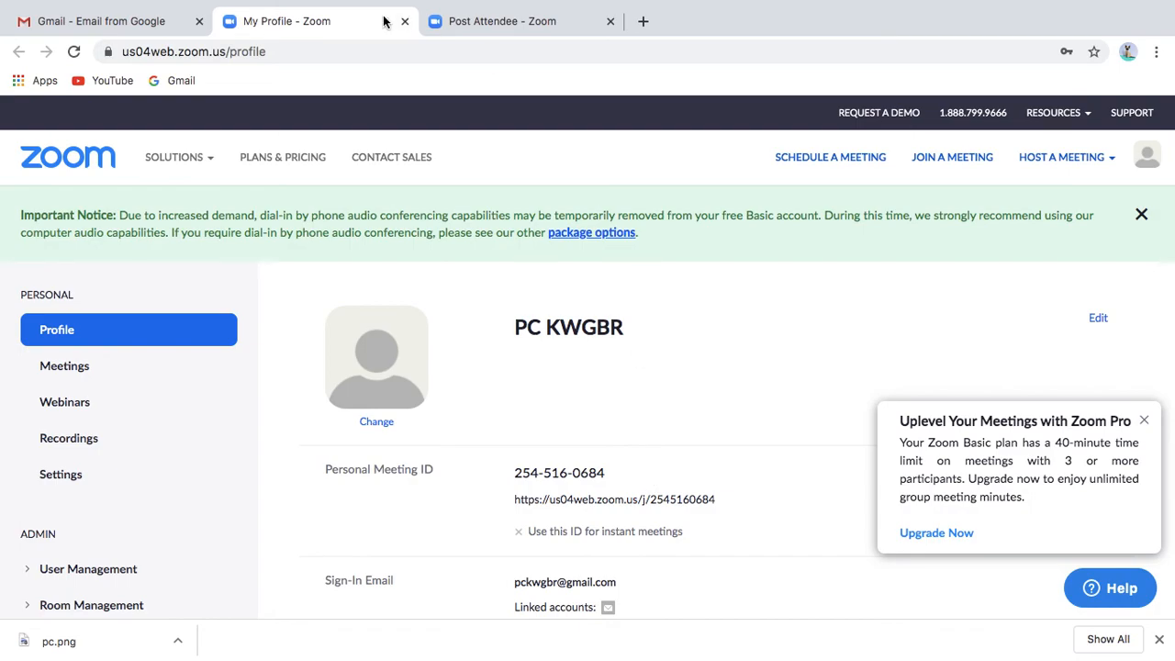
- Switch through the Meeting Information and Schedule a Meeting windows, ending on My Profile
{"action": "mouse_move", "coordinate": [621, 1]}
{"action": "left_click", "coordinate": [481, 10]}
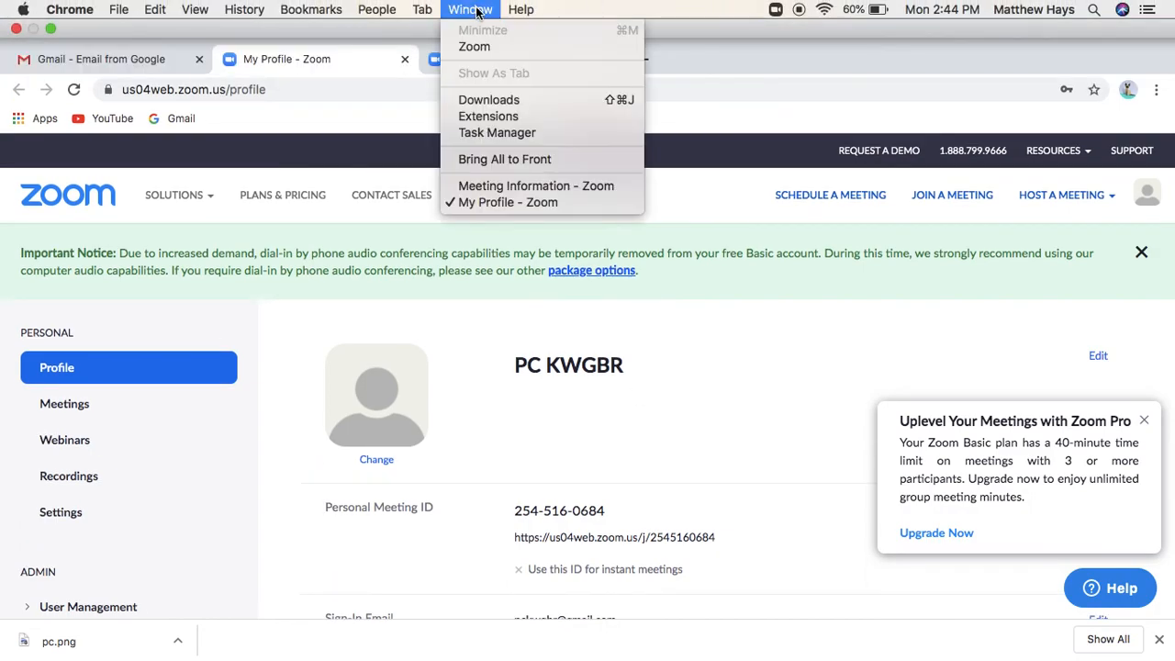
{"action": "left_click", "coordinate": [488, 190]}
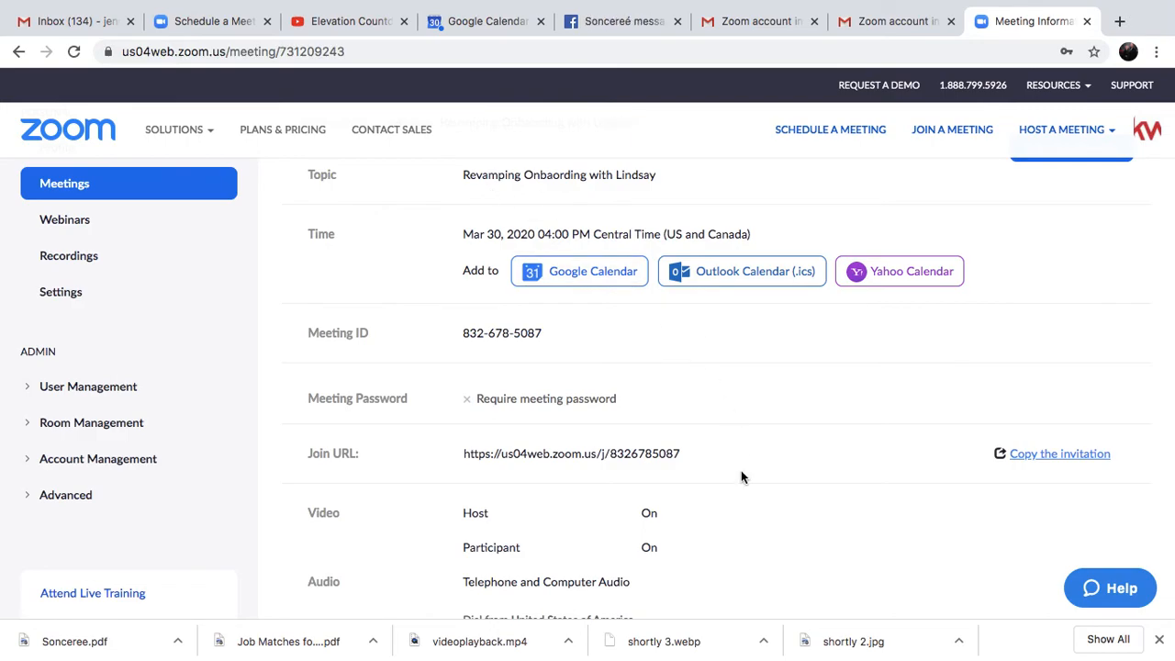
{"action": "mouse_move", "coordinate": [281, 3]}
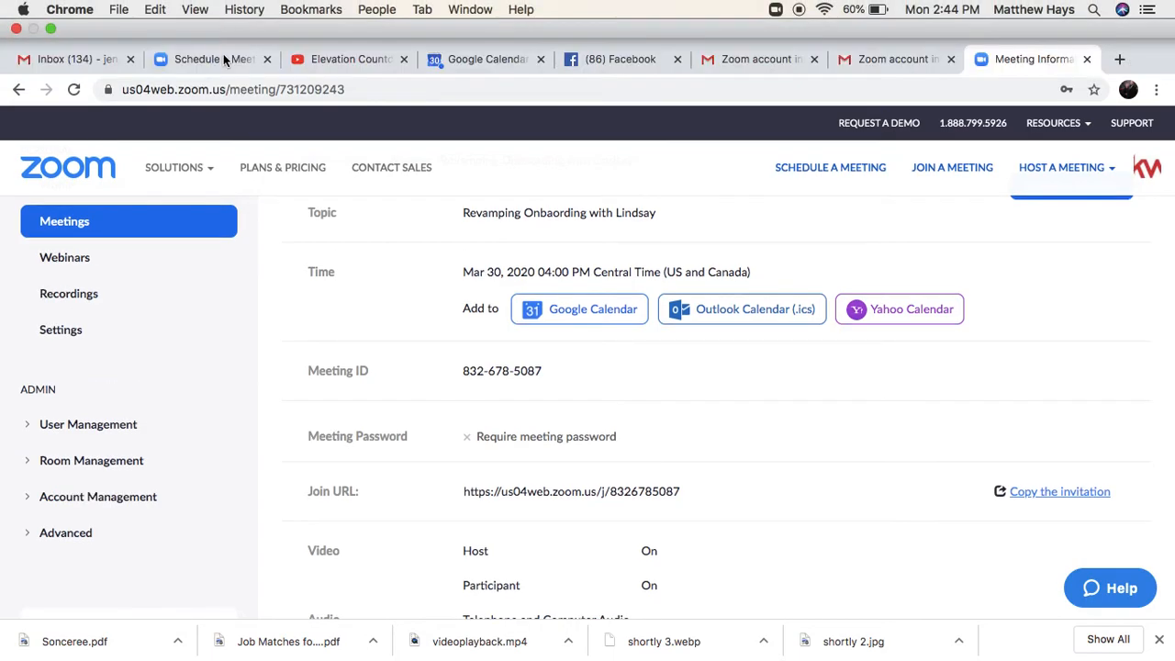
{"action": "left_click", "coordinate": [223, 55]}
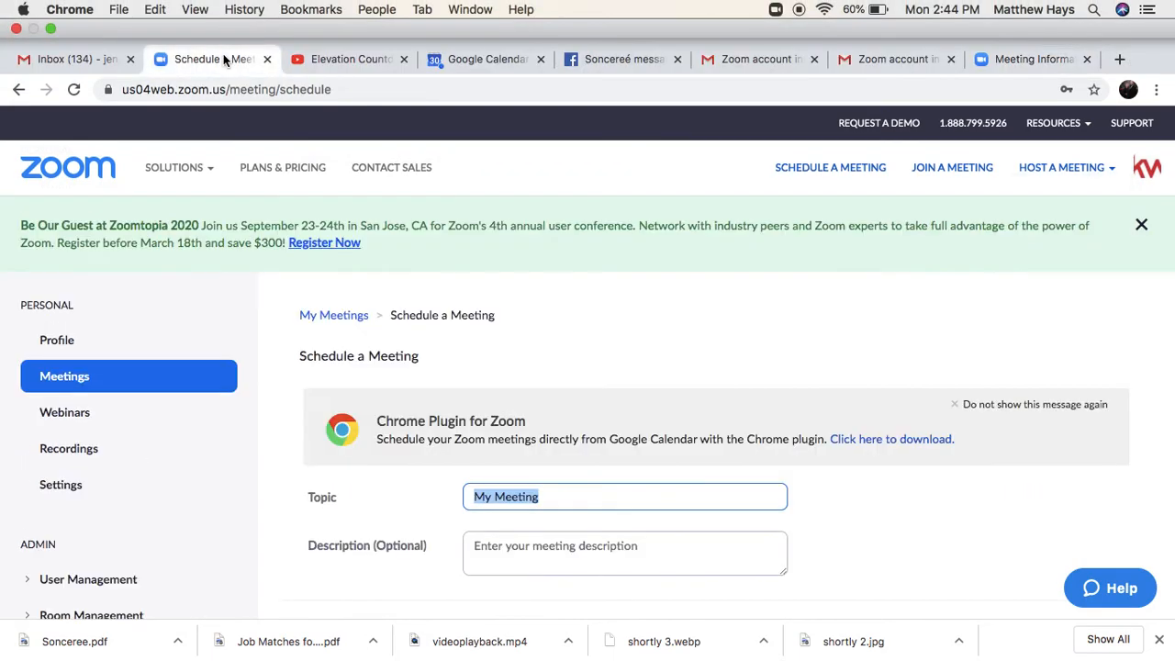
{"action": "left_click", "coordinate": [1022, 64]}
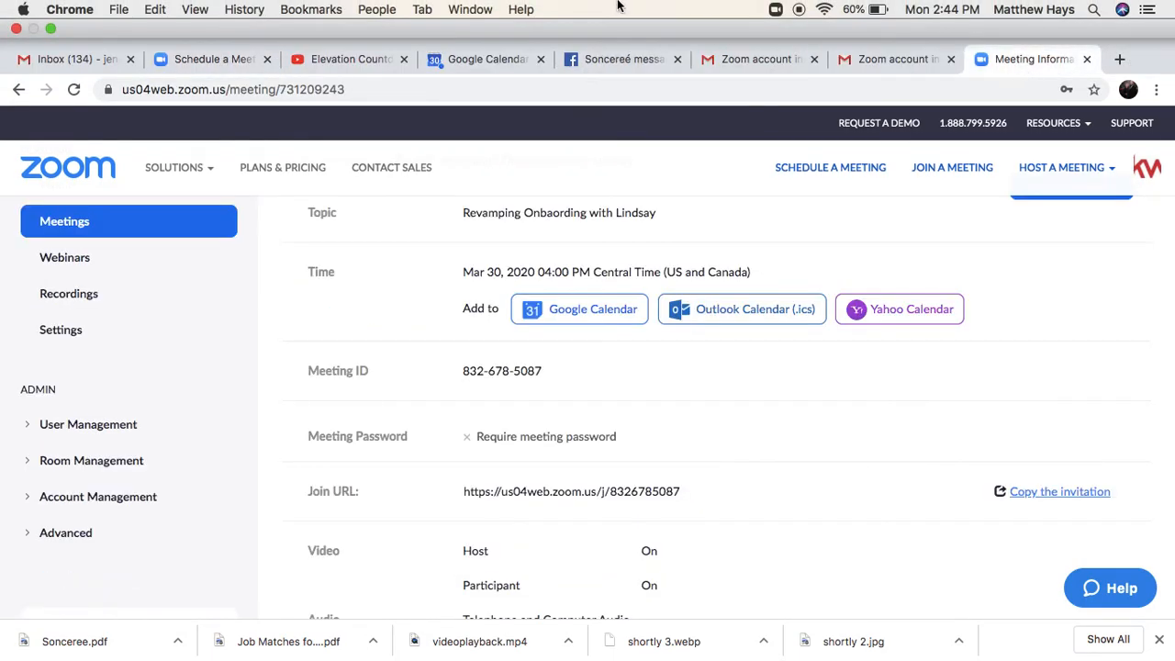
{"action": "left_click", "coordinate": [468, 9]}
{"action": "left_click", "coordinate": [500, 202]}
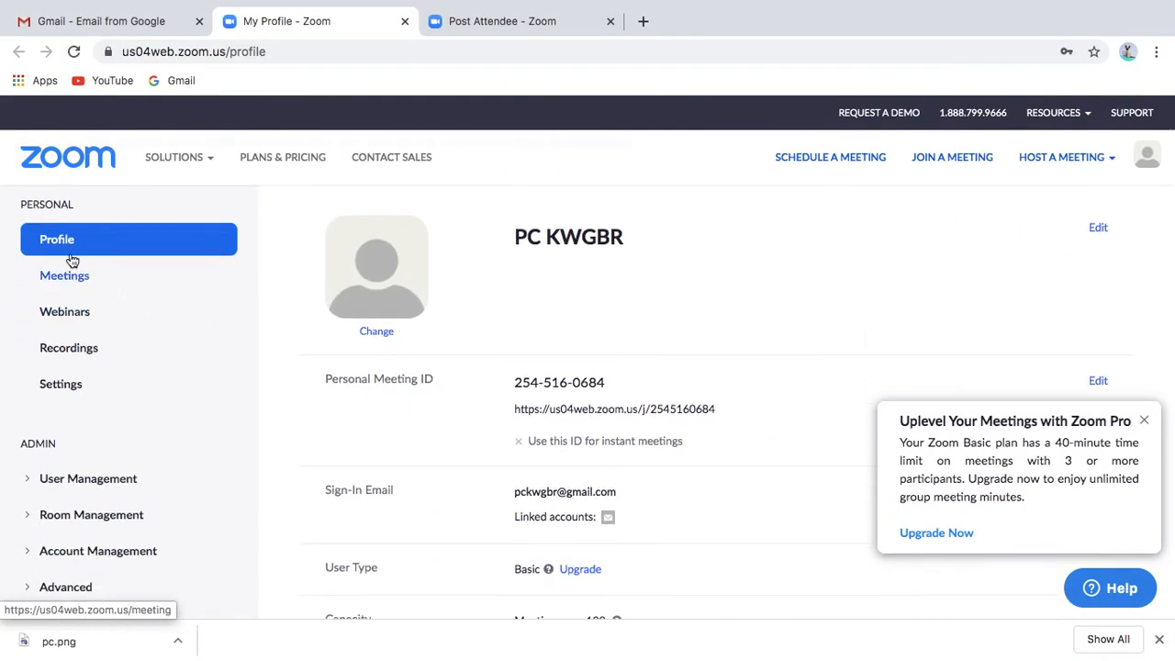
- Sign in with the saved credentials, save the password in Chrome, and open Recordings
{"action": "left_click", "coordinate": [61, 244]}
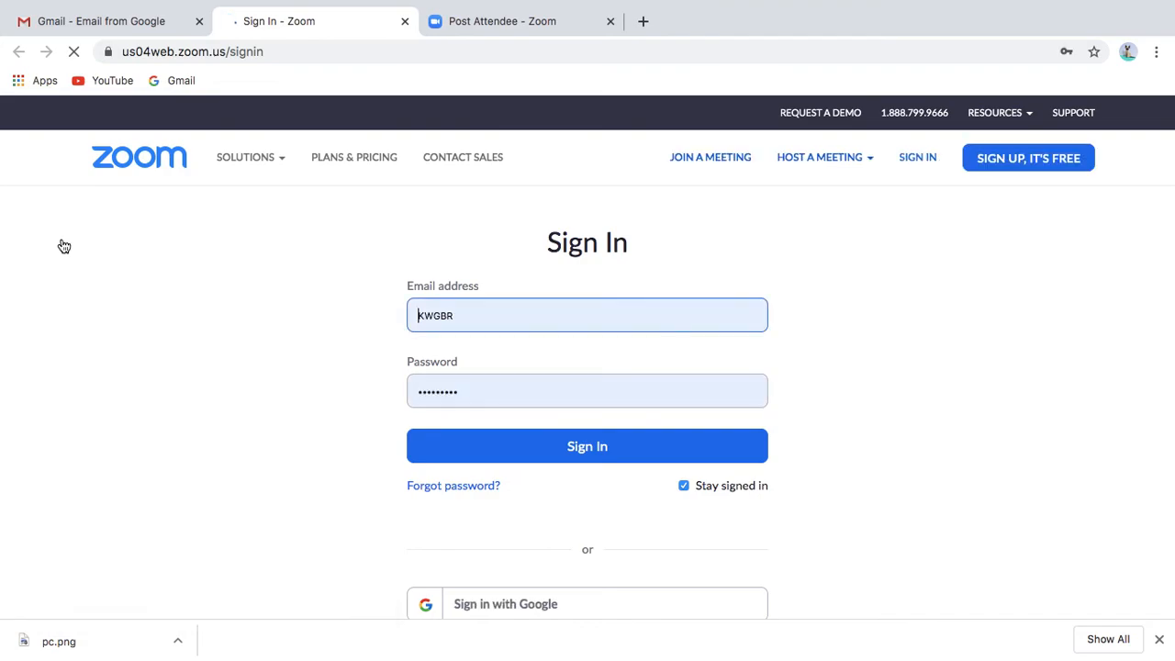
{"action": "left_click", "coordinate": [550, 312]}
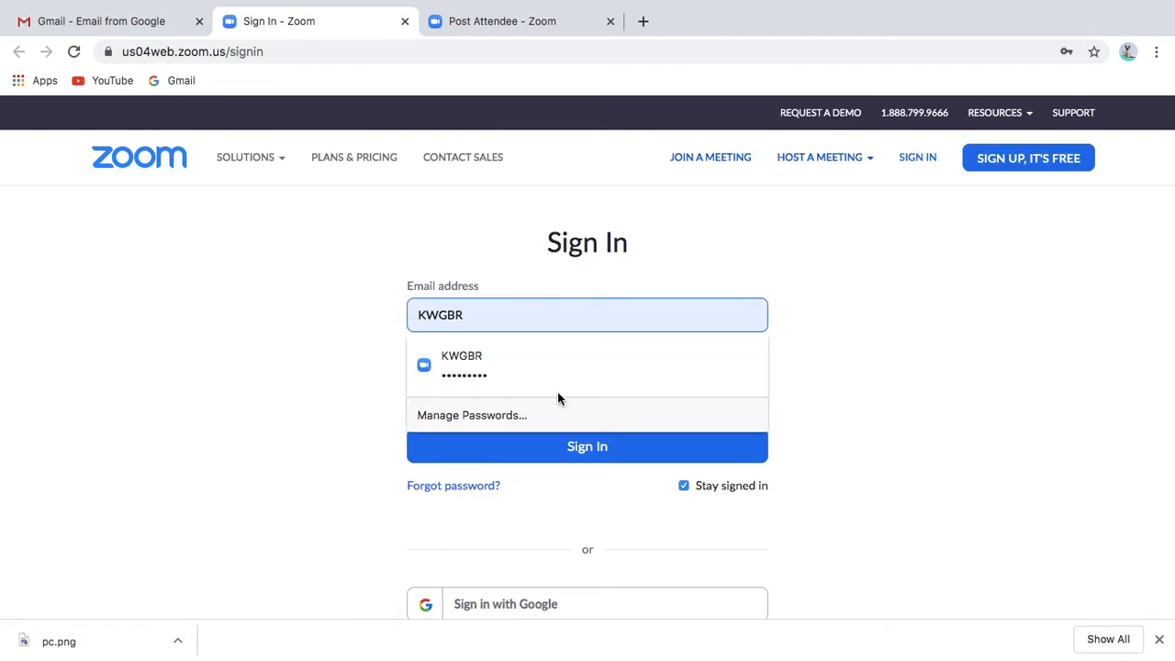
{"action": "key", "text": "BackSpace"}
{"action": "key", "text": "BackSpace"}
{"action": "key", "text": "BackSpace"}
{"action": "key", "text": "BackSpace"}
{"action": "key", "text": "BackSpace"}
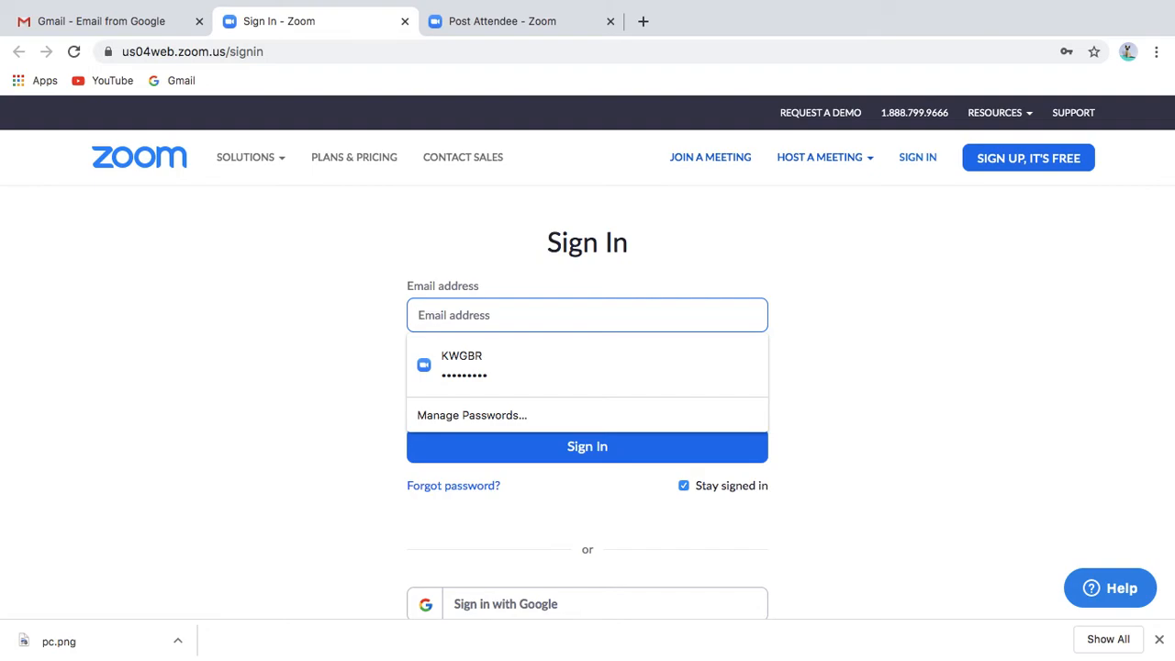
{"action": "left_click", "coordinate": [537, 359]}
{"action": "left_click", "coordinate": [554, 459]}
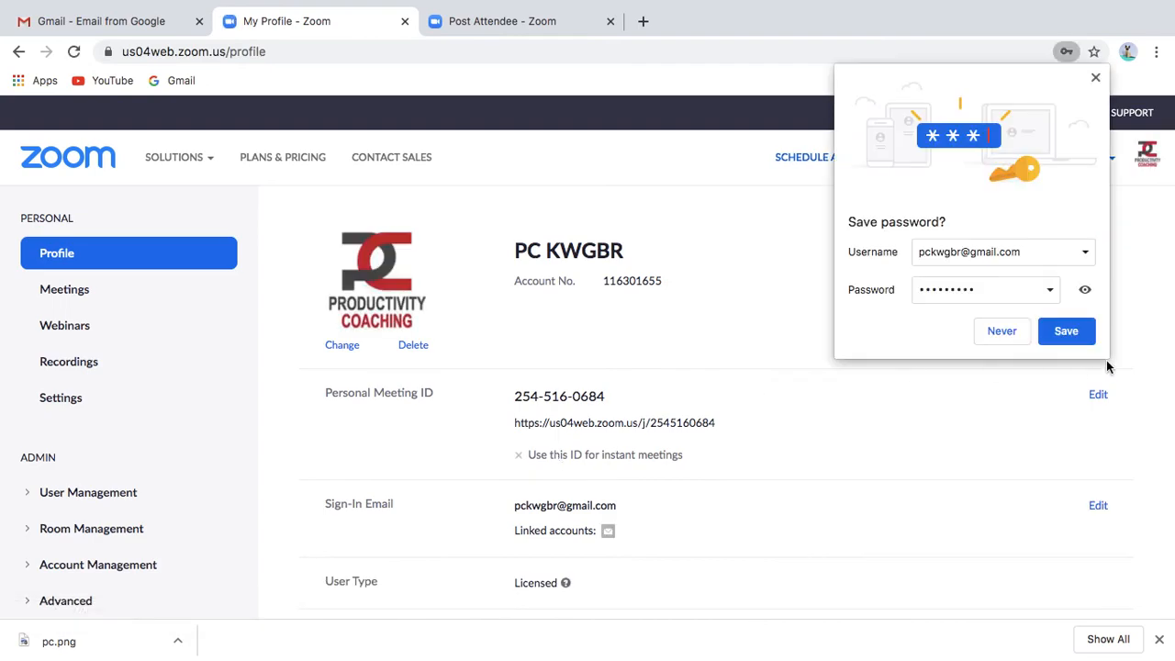
{"action": "left_click", "coordinate": [1063, 336]}
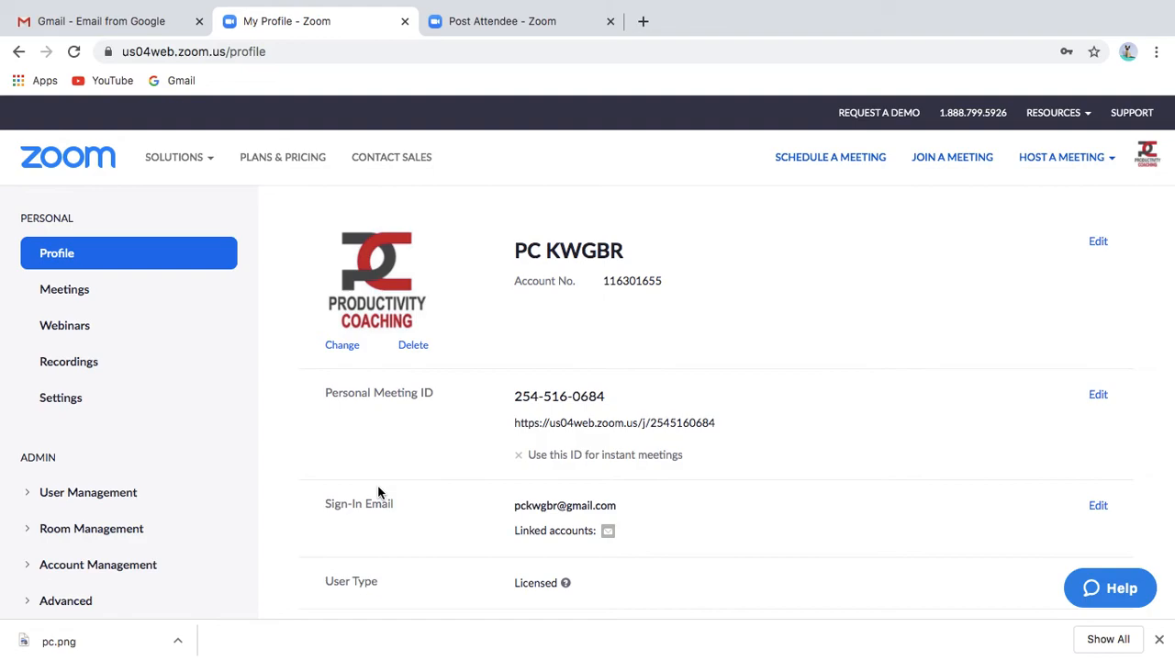
{"action": "left_click", "coordinate": [89, 365]}
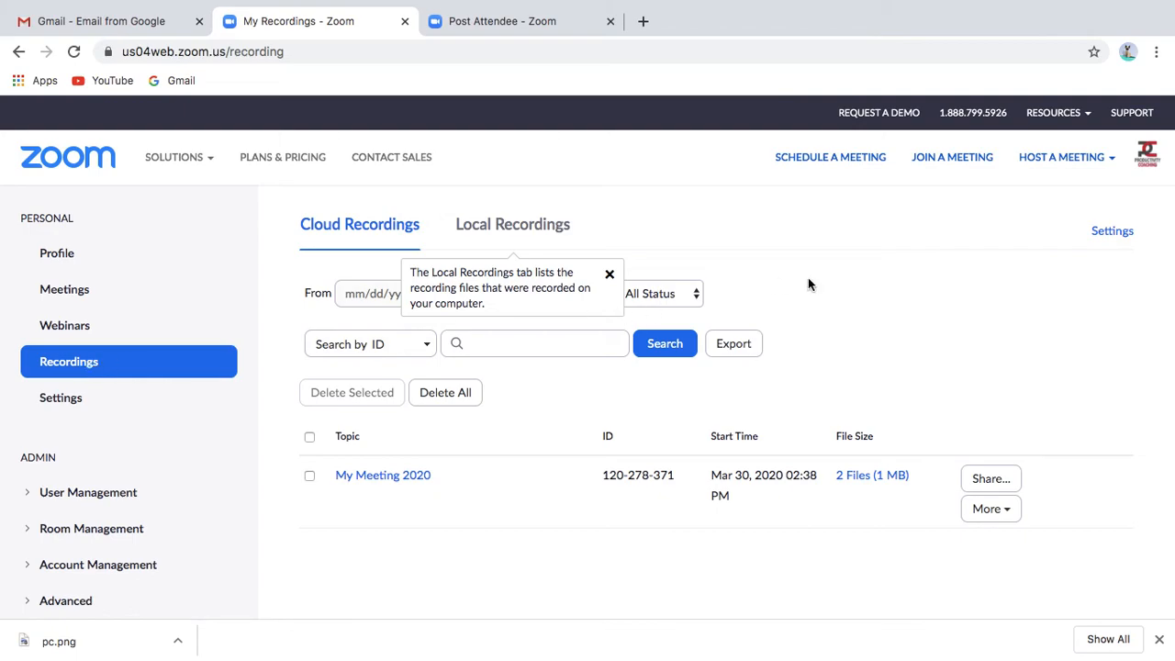
{"action": "scroll", "coordinate": [881, 283], "scroll_direction": "down", "scroll_amount": 2}
{"action": "scroll", "coordinate": [508, 610], "scroll_direction": "down", "scroll_amount": 2}
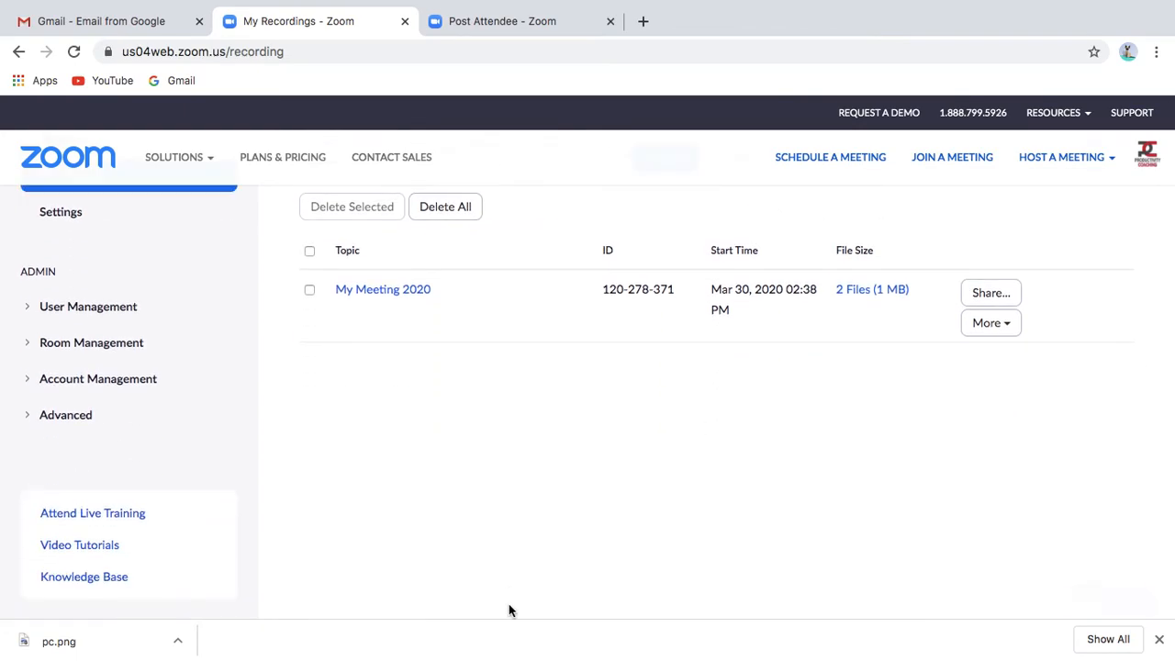
{"action": "scroll", "coordinate": [509, 610], "scroll_direction": "up", "scroll_amount": 2}
{"action": "scroll", "coordinate": [588, 573], "scroll_direction": "up", "scroll_amount": 2}
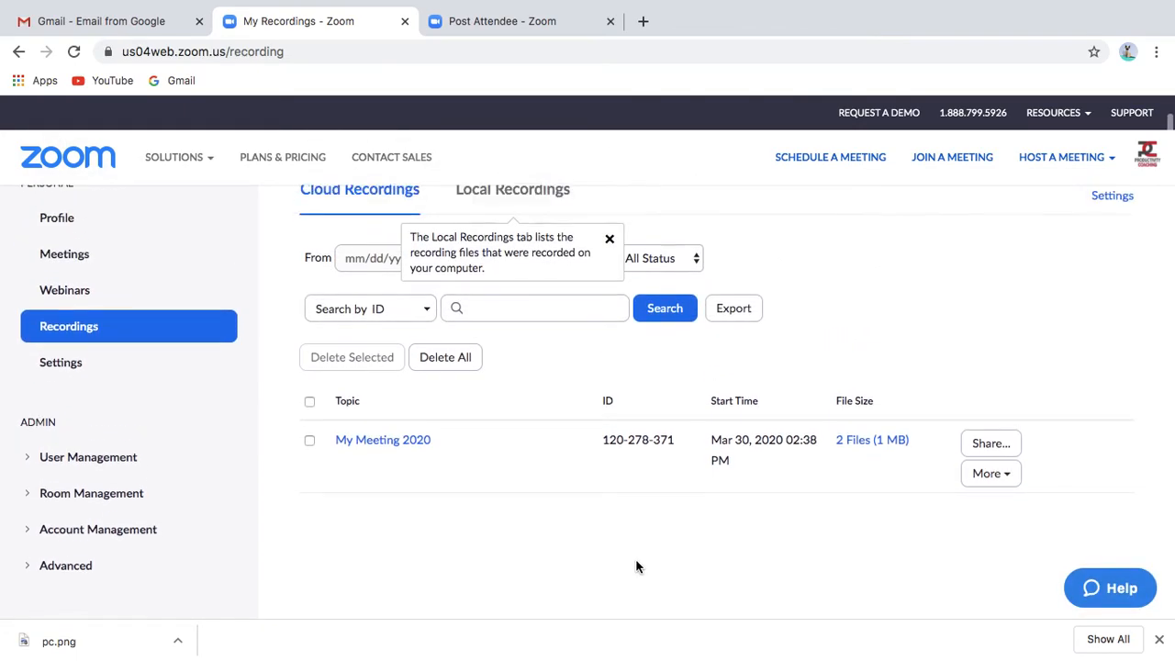
{"action": "left_click", "coordinate": [610, 241]}
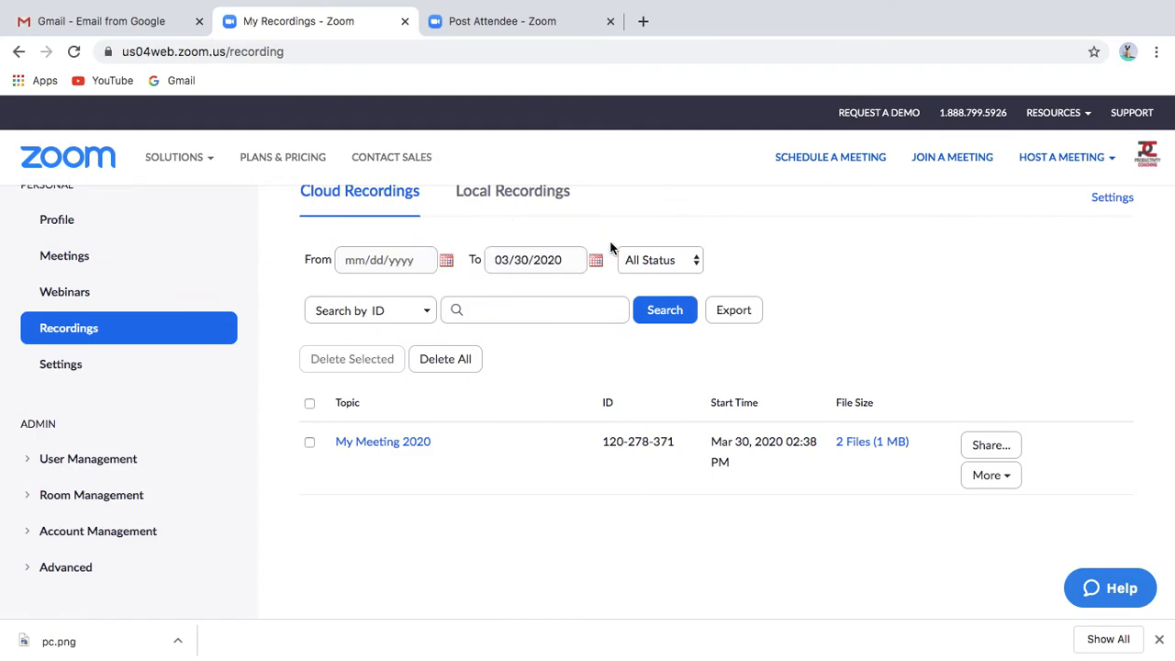
{"action": "left_click", "coordinate": [1010, 450]}
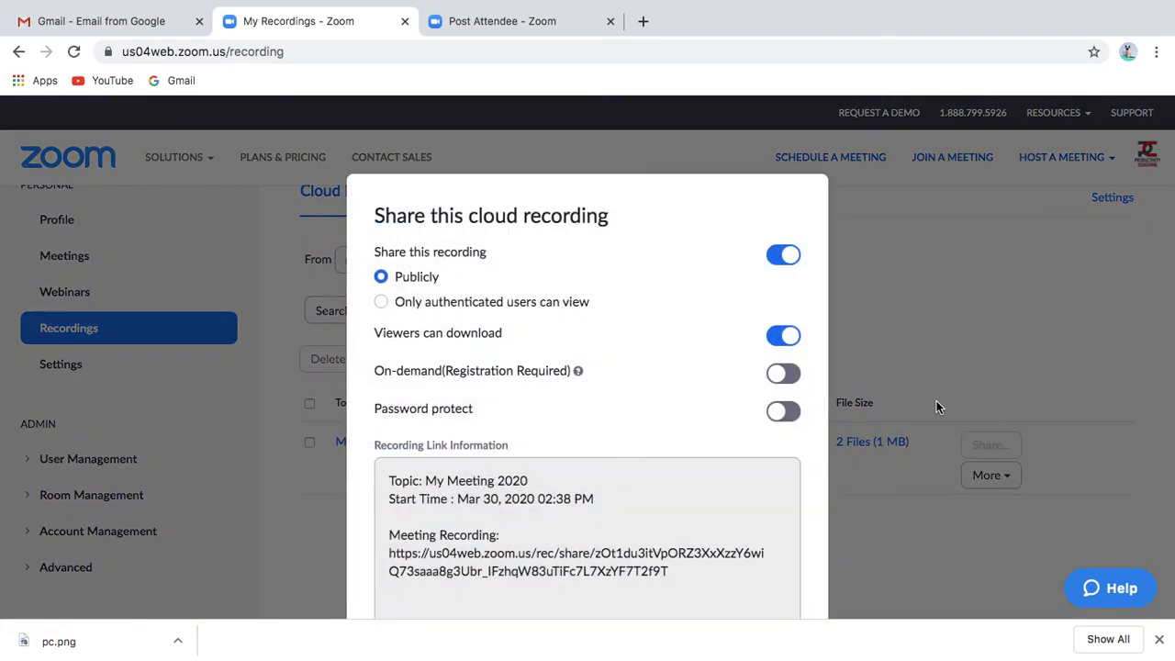
{"action": "scroll", "coordinate": [667, 514], "scroll_direction": "down", "scroll_amount": 2}
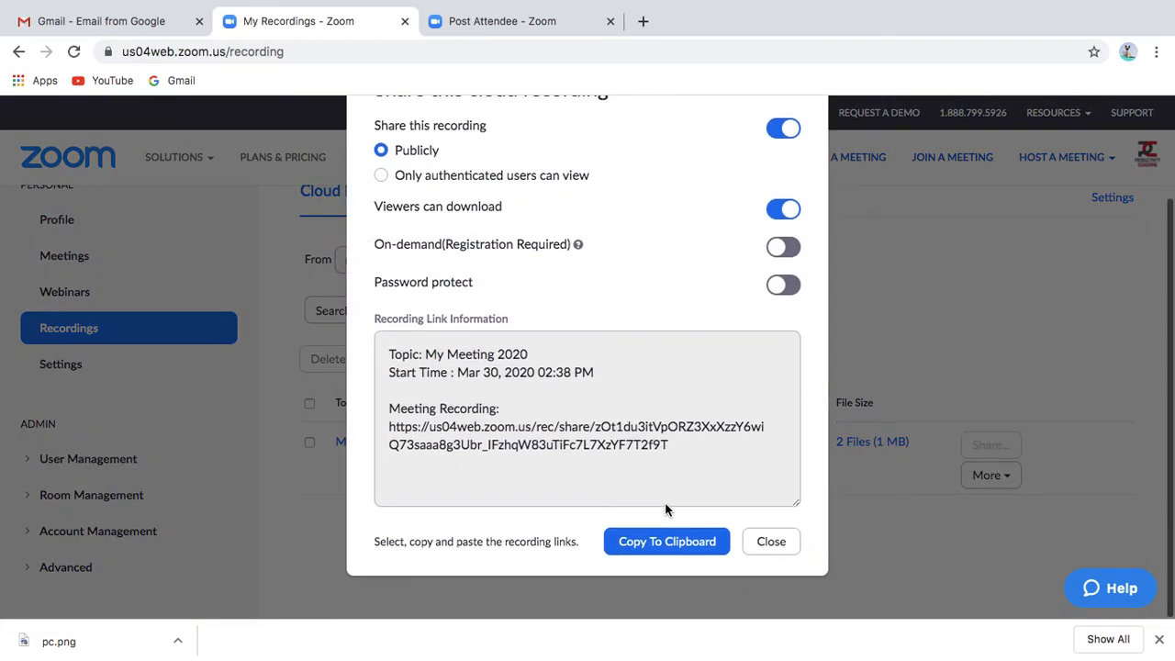
{"action": "left_click", "coordinate": [771, 541]}
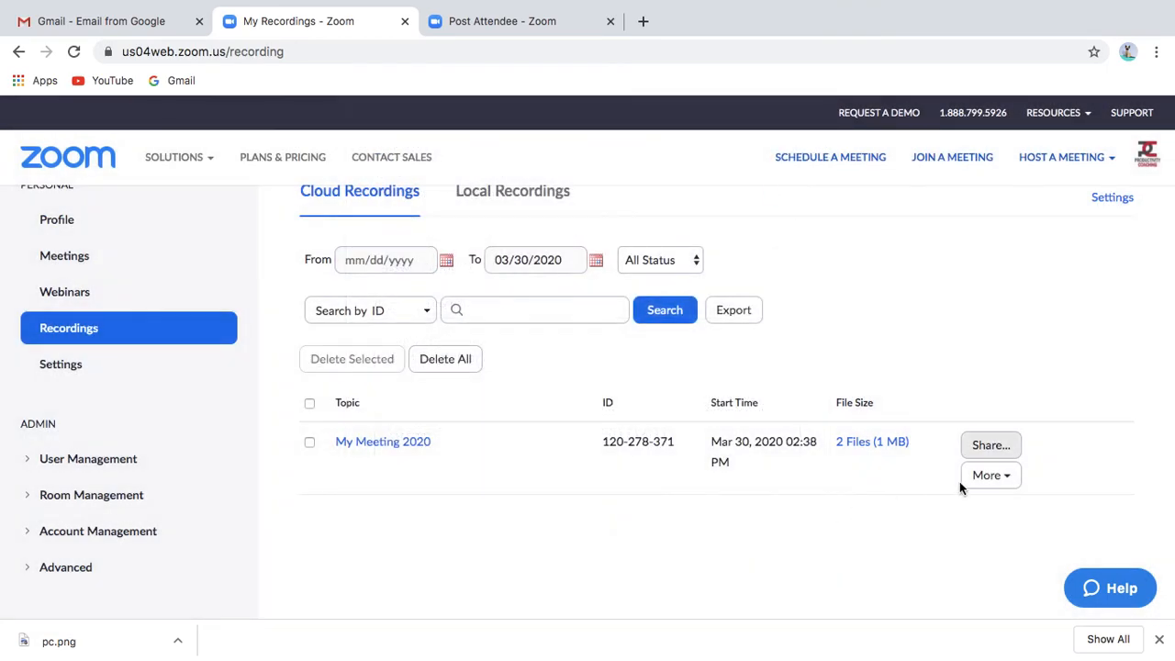
- Download My Meeting 2020's two files via More > Download, allowing multiple downloads
{"action": "left_click", "coordinate": [997, 478]}
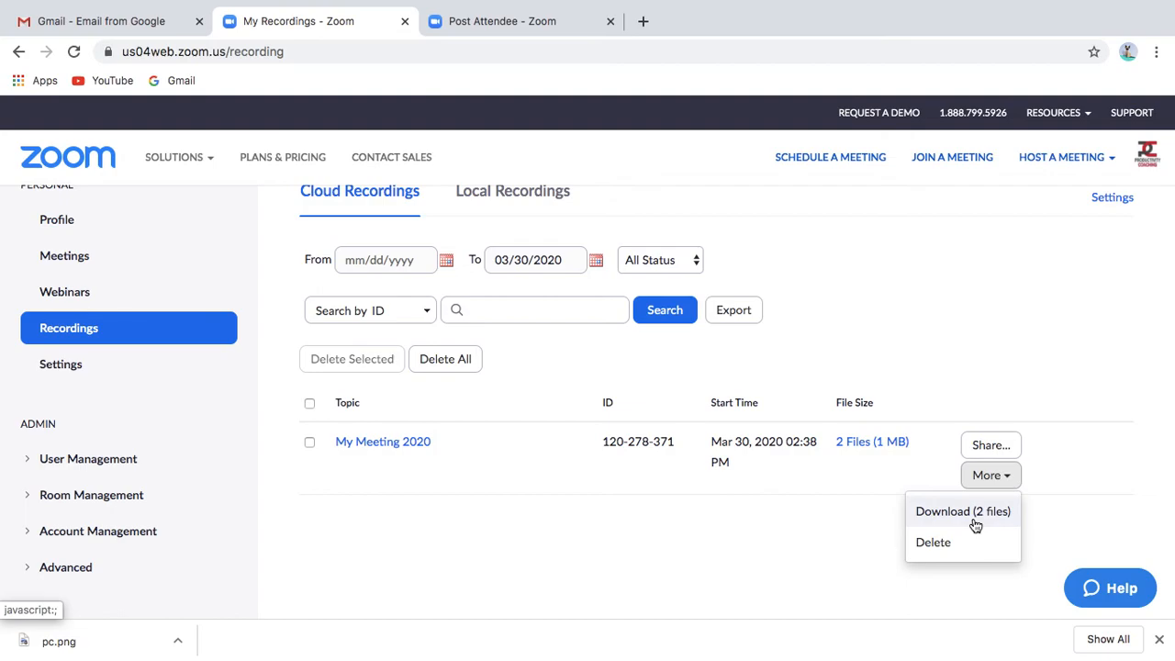
{"action": "left_click", "coordinate": [973, 514]}
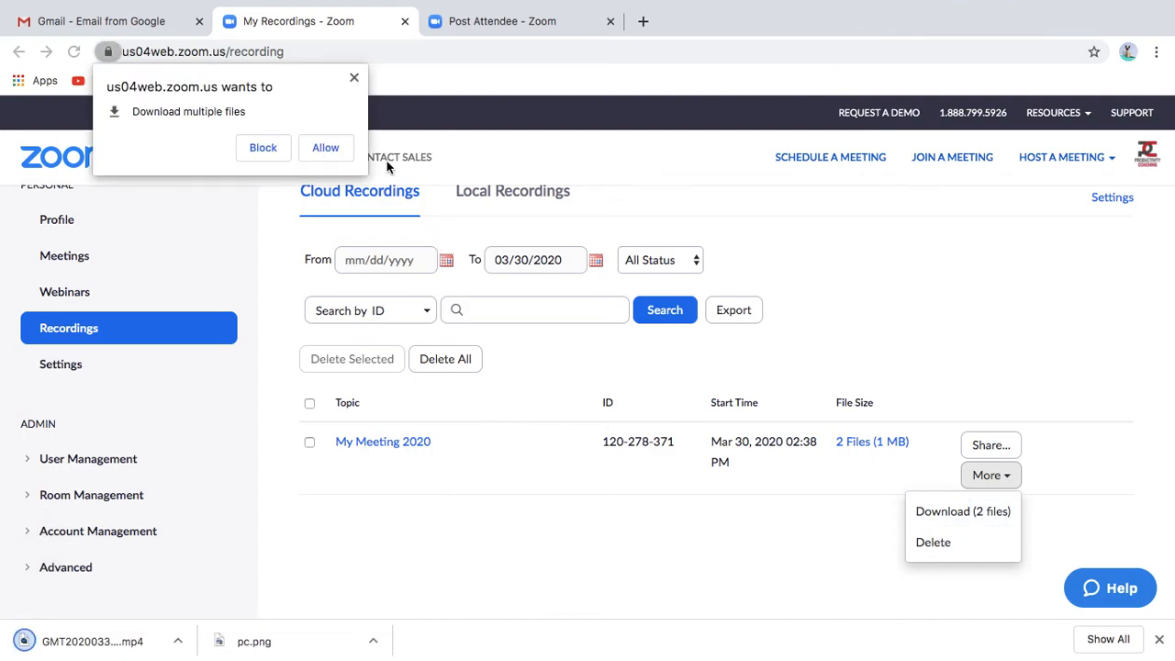
{"action": "left_click", "coordinate": [326, 149]}
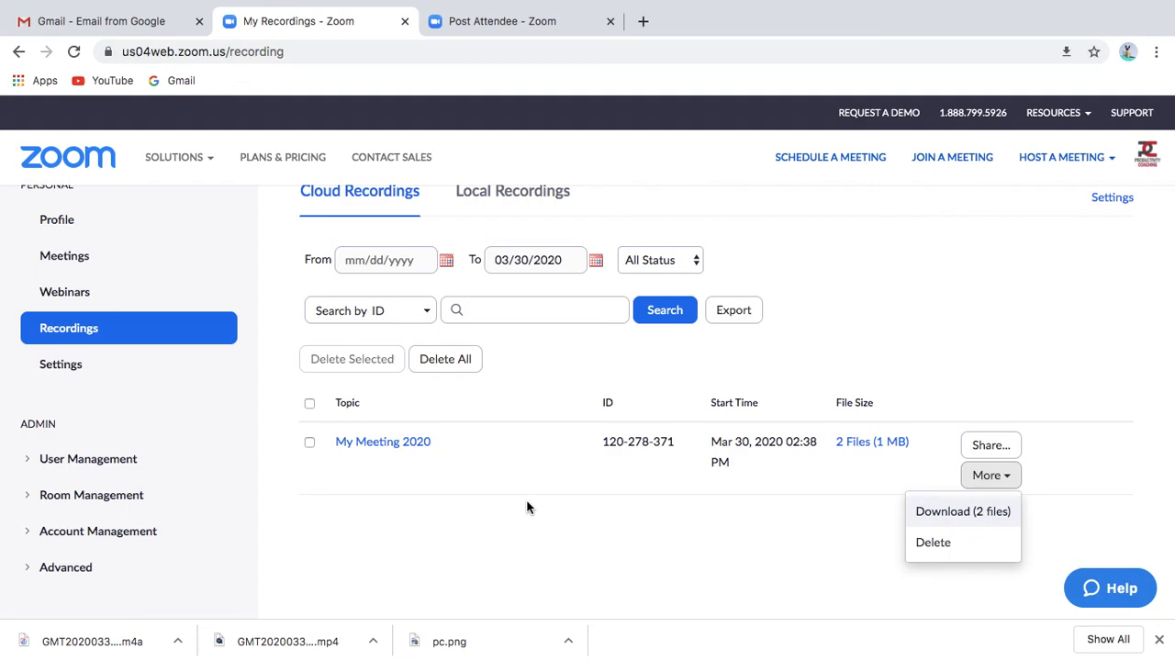
{"action": "left_click", "coordinate": [73, 260]}
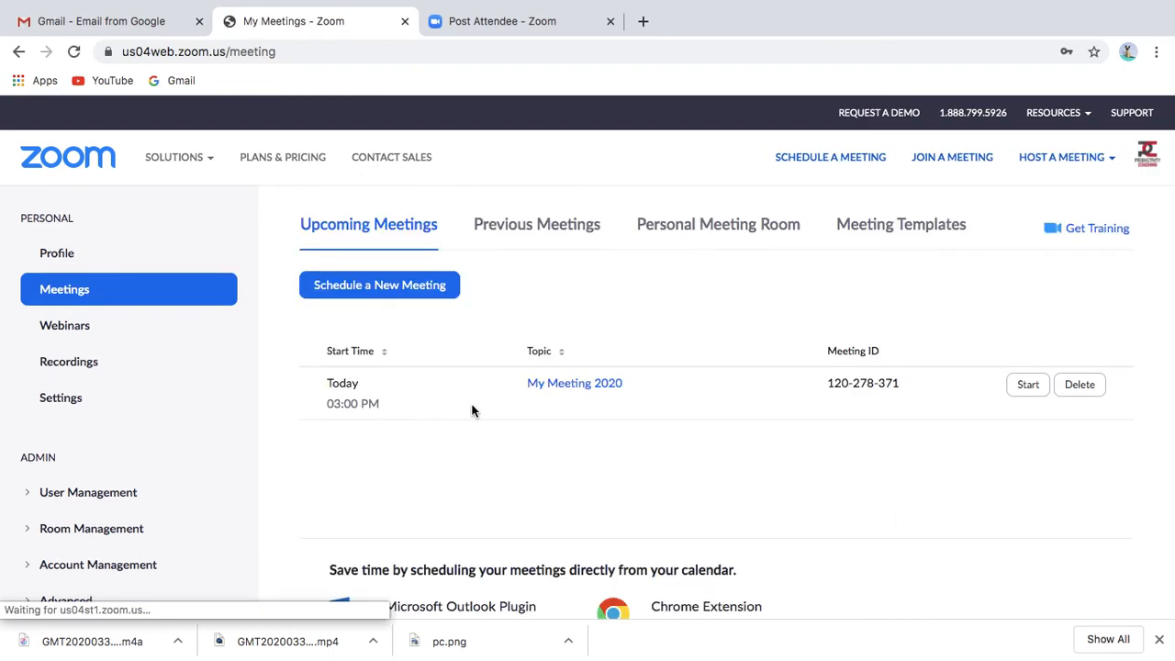
{"action": "left_click", "coordinate": [587, 393]}
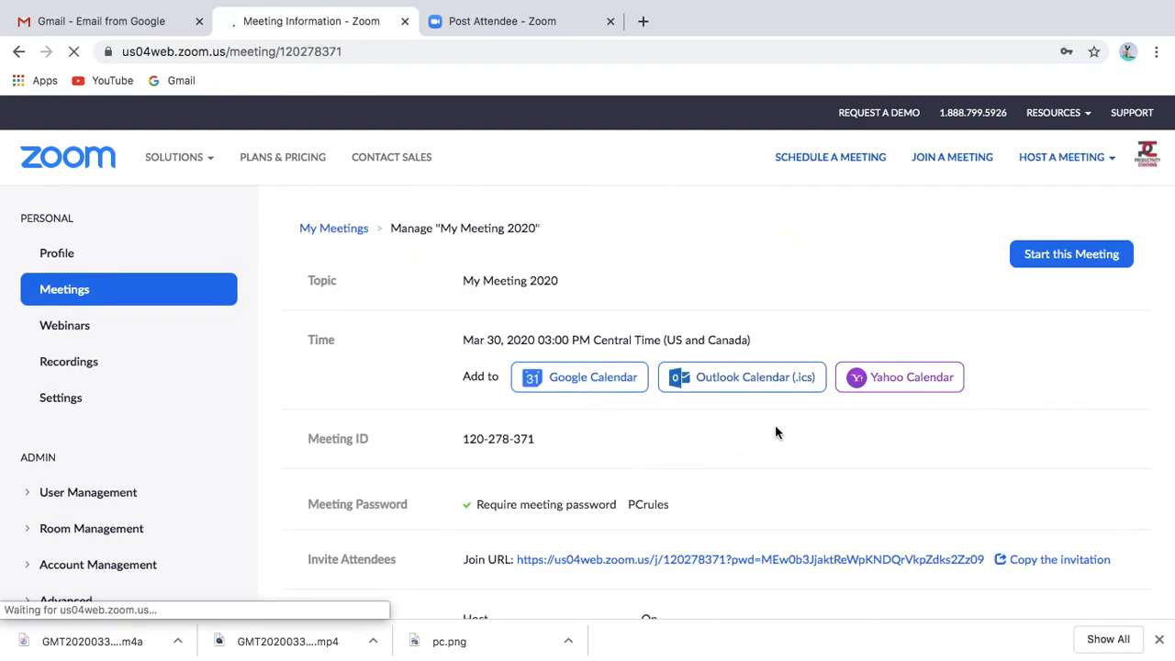
{"action": "scroll", "coordinate": [774, 425], "scroll_direction": "down", "scroll_amount": 3}
{"action": "scroll", "coordinate": [775, 433], "scroll_direction": "down", "scroll_amount": 1}
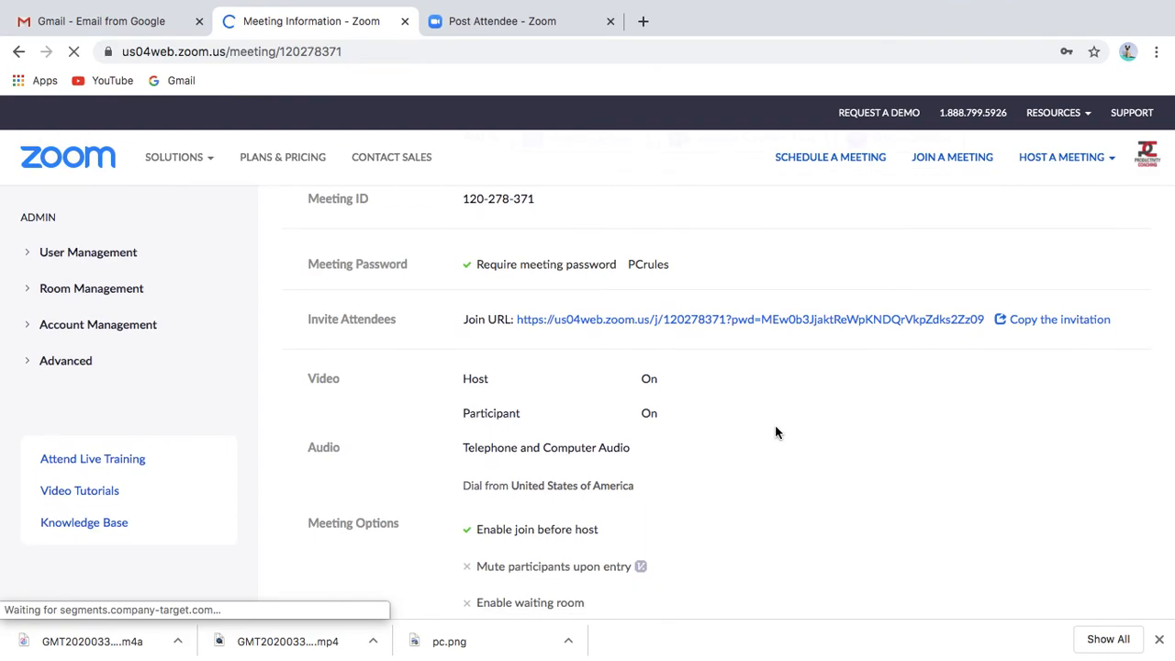
{"action": "scroll", "coordinate": [977, 471], "scroll_direction": "down", "scroll_amount": 3}
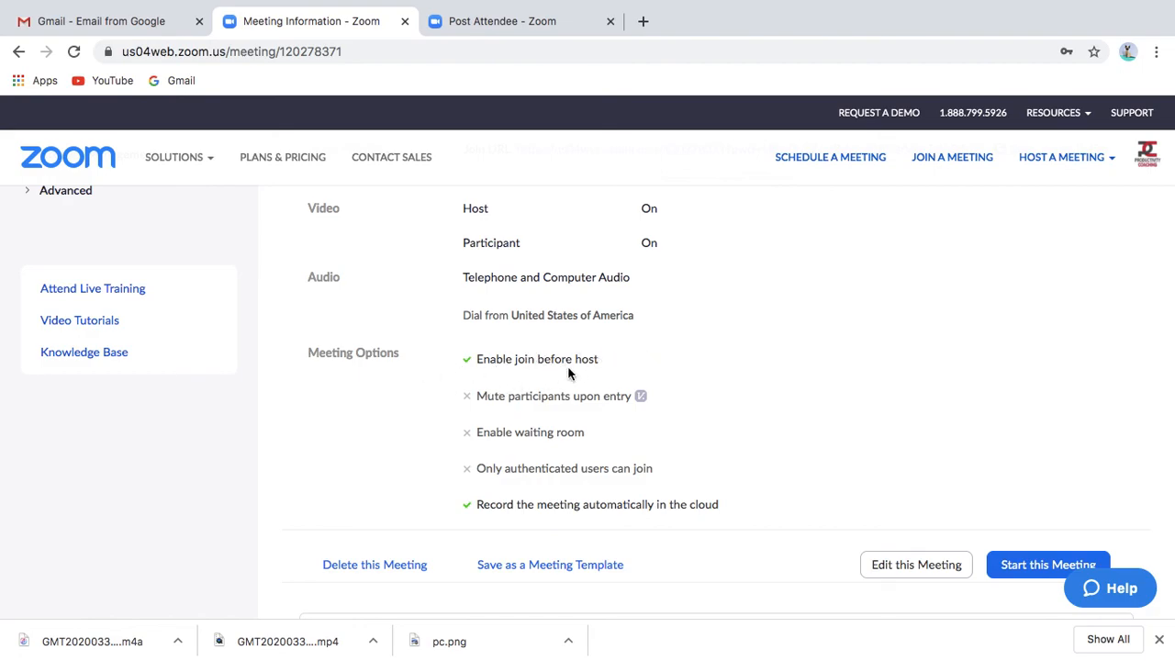
{"action": "scroll", "coordinate": [642, 372], "scroll_direction": "up", "scroll_amount": 10}
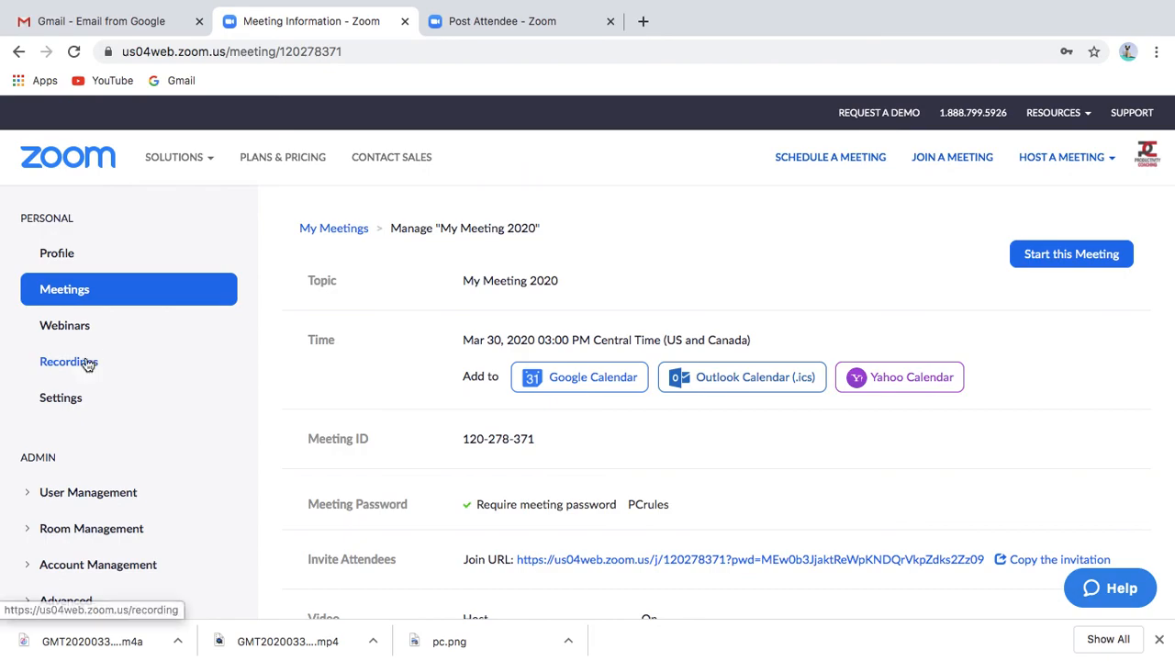
{"action": "left_click", "coordinate": [87, 365]}
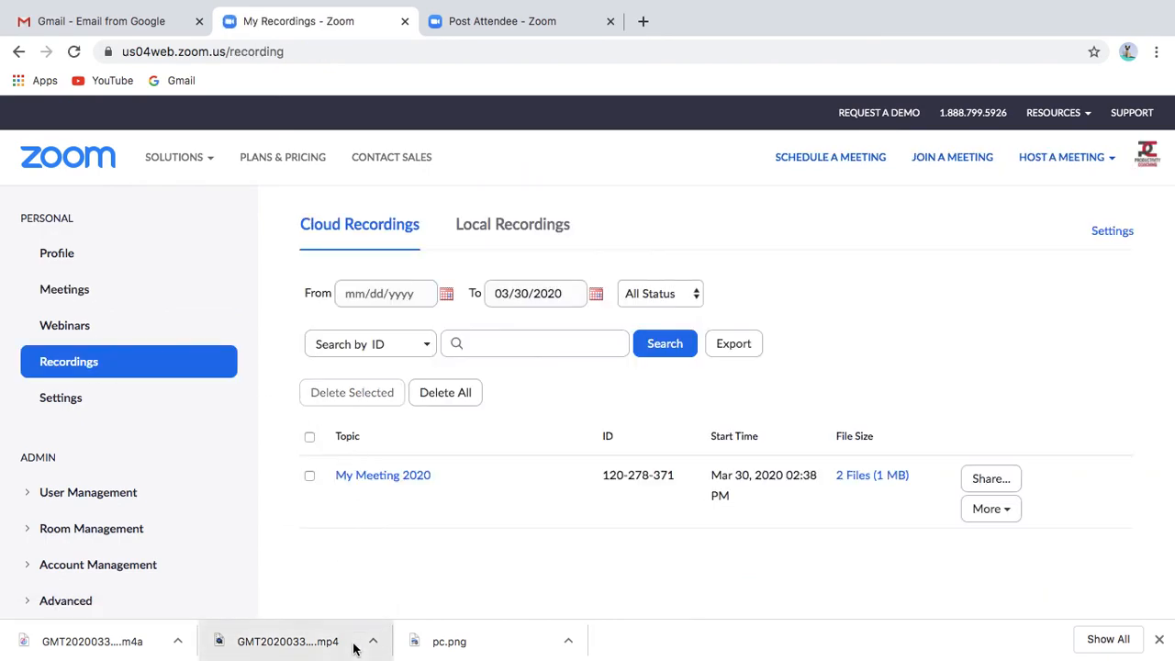
- Open Finder's Downloads folder showing the GMT20200330 .mp4 and .m4a files
{"action": "mouse_move", "coordinate": [3, 650]}
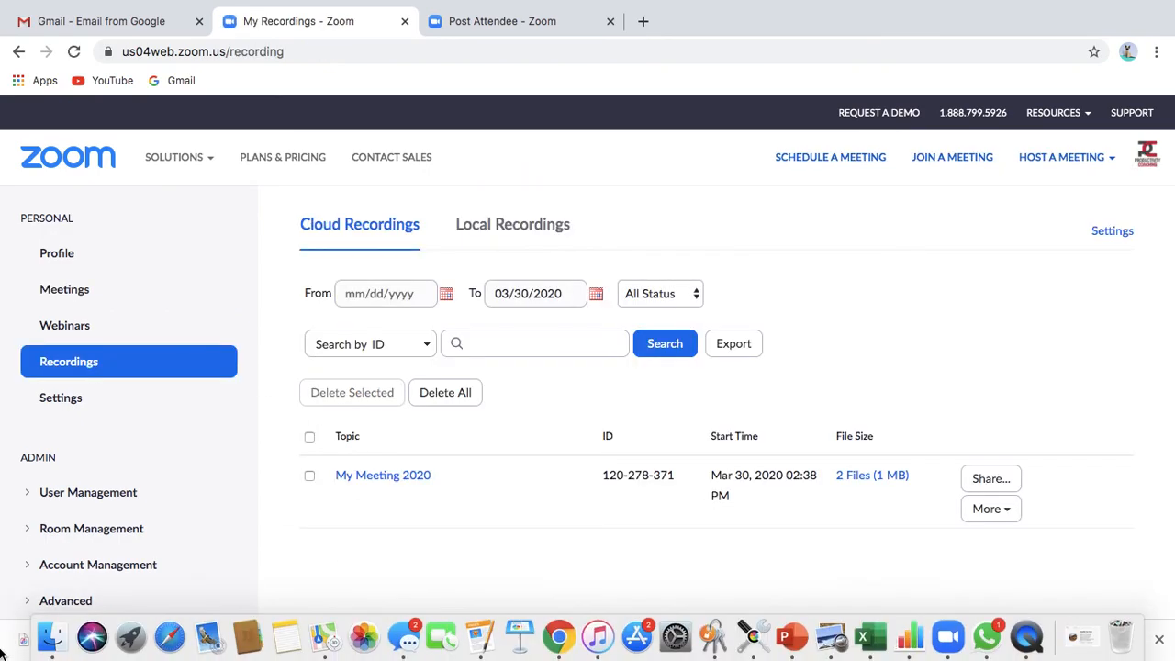
{"action": "left_click", "coordinate": [55, 635]}
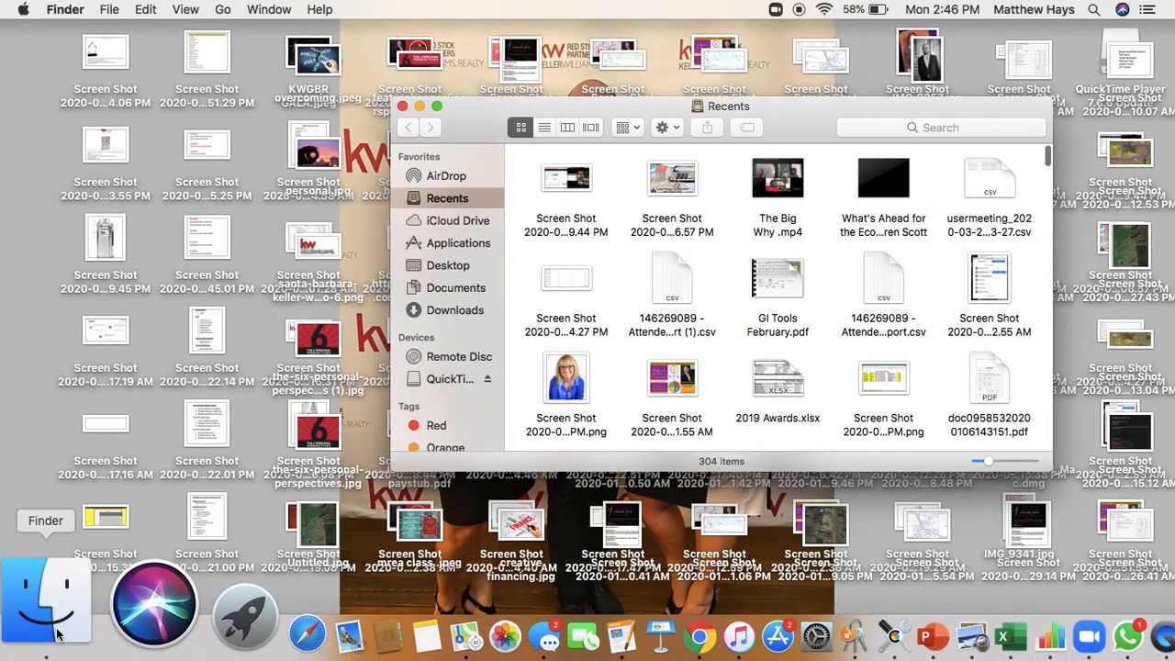
{"action": "left_click", "coordinate": [464, 312]}
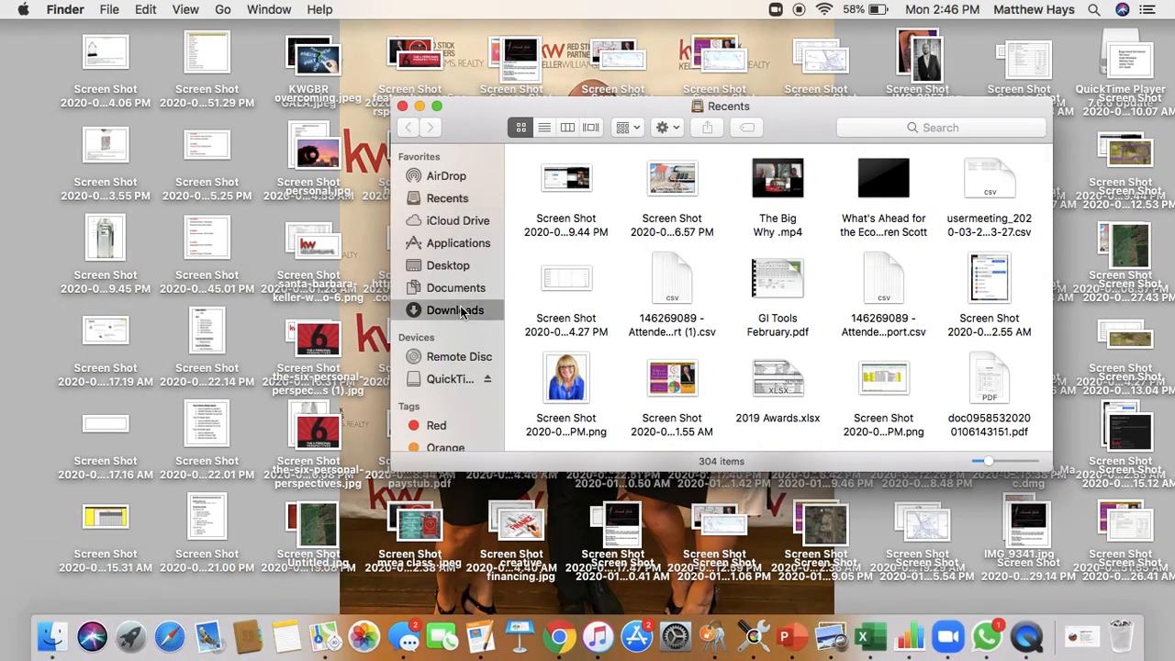
{"action": "scroll", "coordinate": [982, 349], "scroll_direction": "down", "scroll_amount": 2}
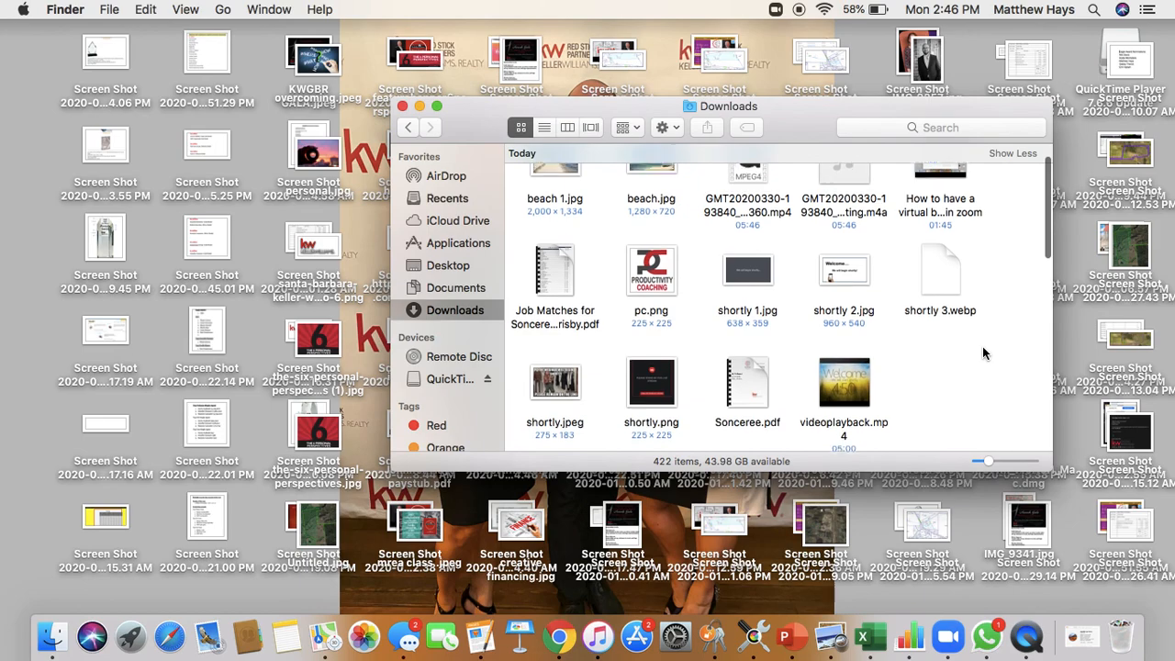
{"action": "scroll", "coordinate": [983, 353], "scroll_direction": "up", "scroll_amount": 2}
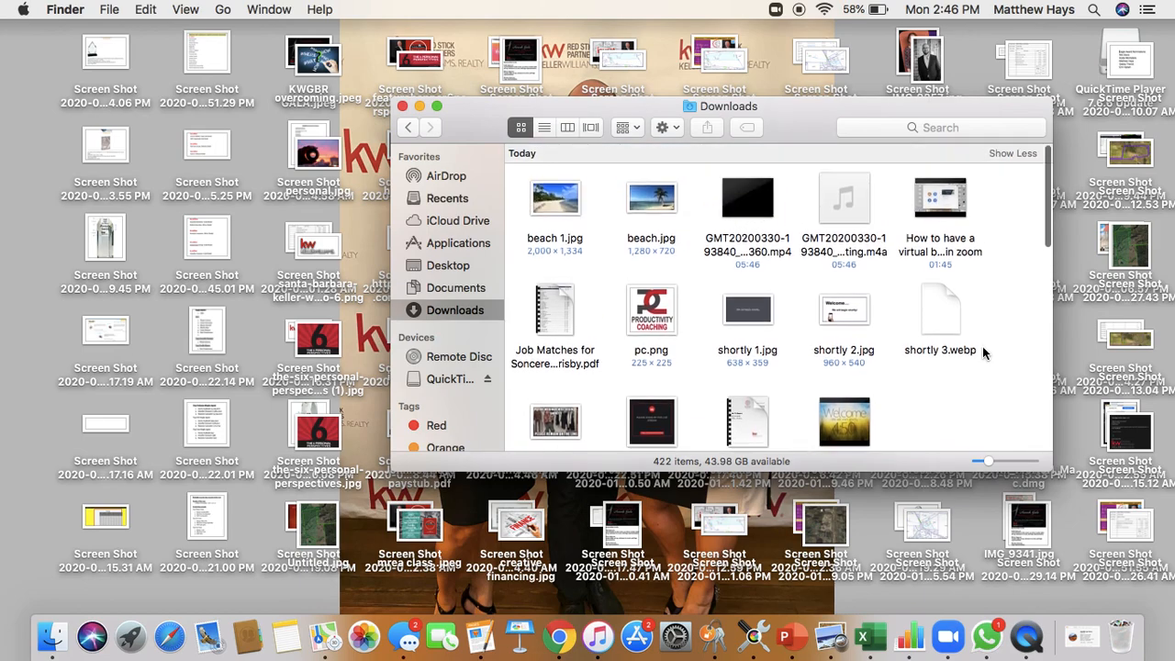
{"action": "mouse_move", "coordinate": [839, 209]}
{"action": "mouse_move", "coordinate": [746, 211]}
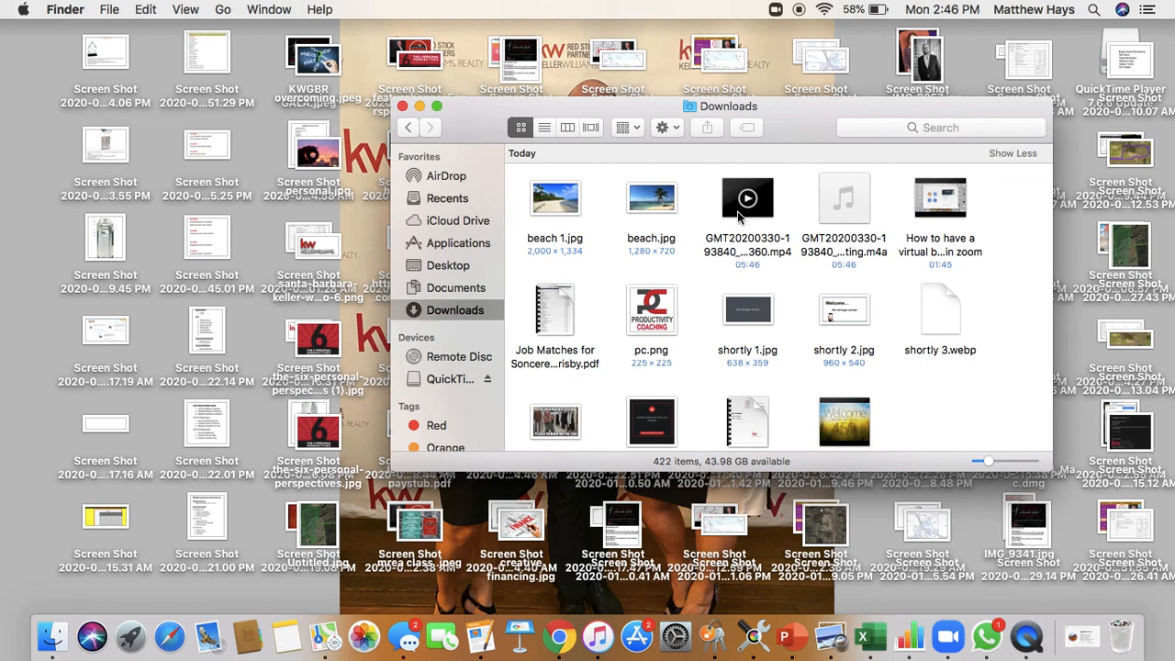